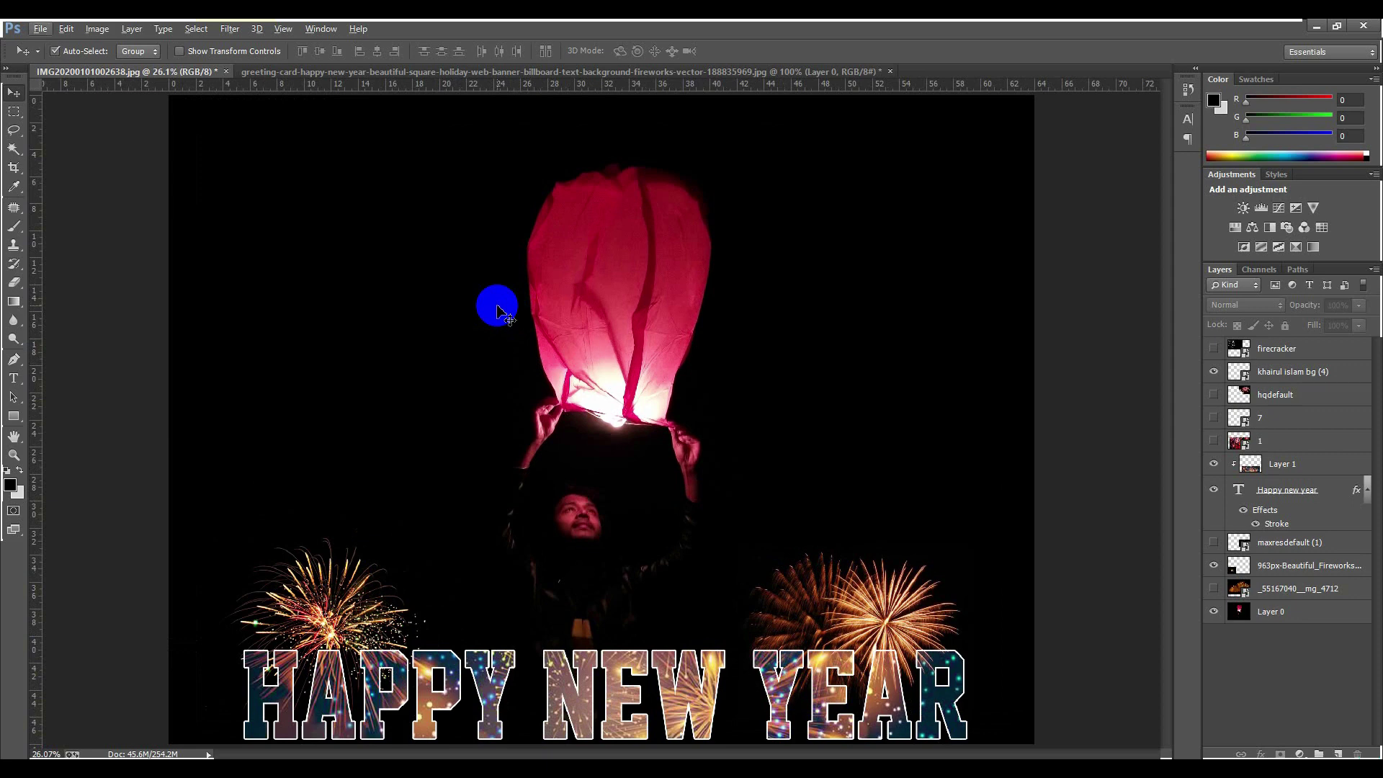
pyautogui.scroll(-1, 473, 225)
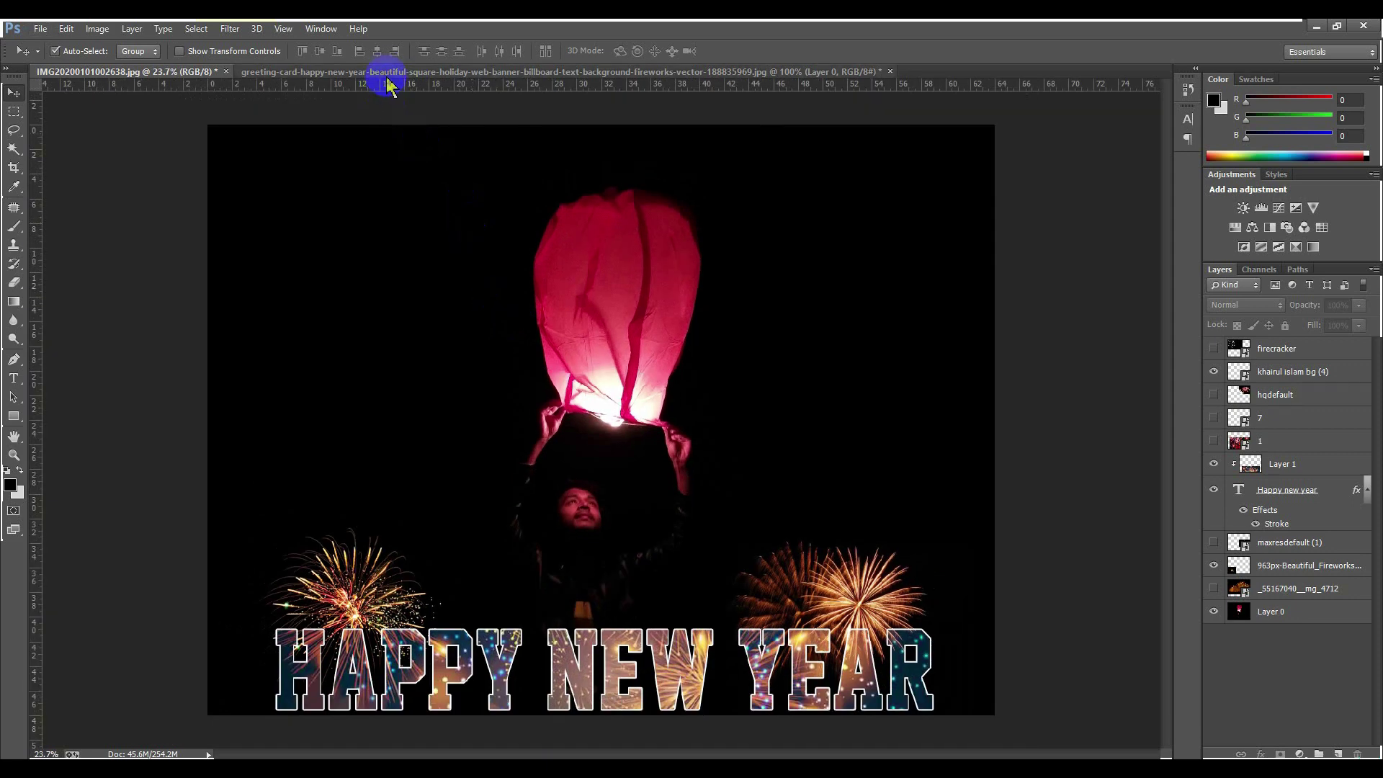
pyautogui.click(378, 72)
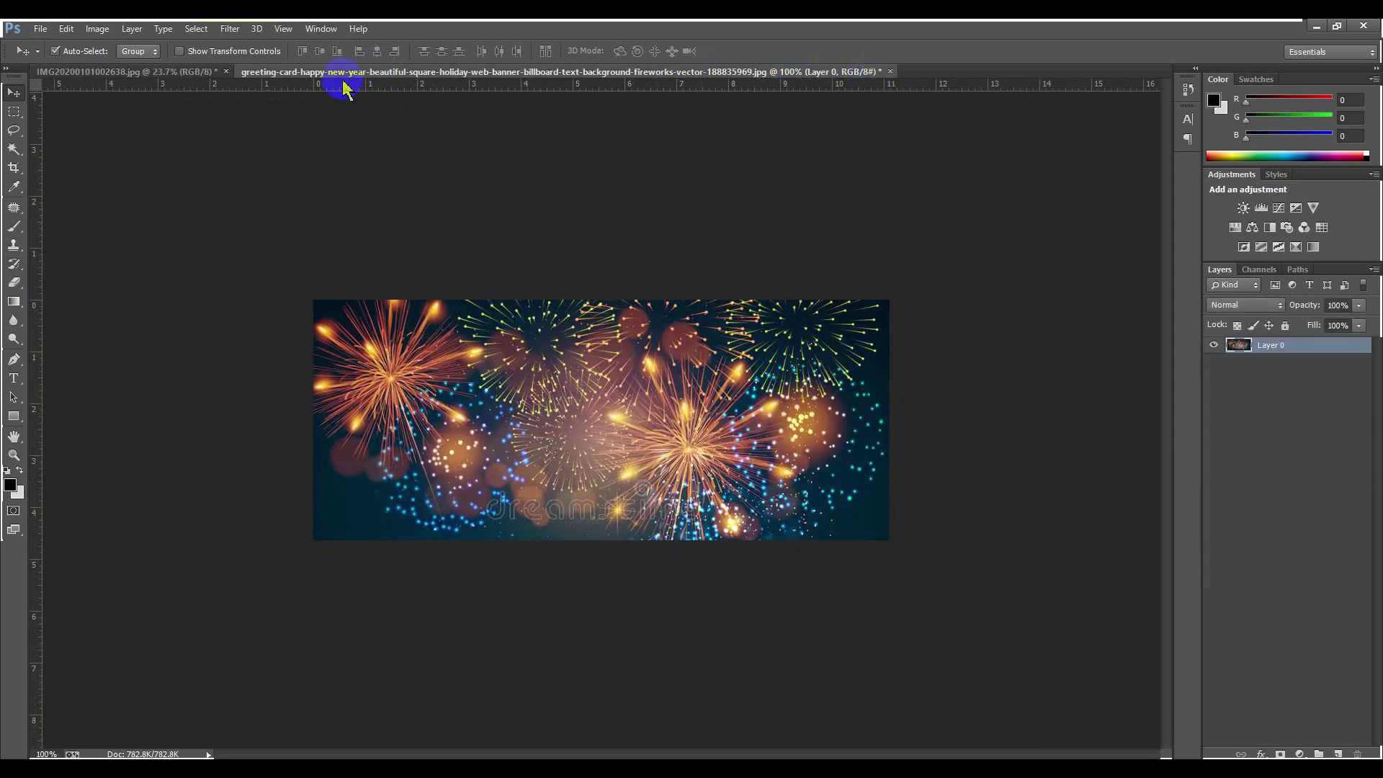
pyautogui.click(163, 72)
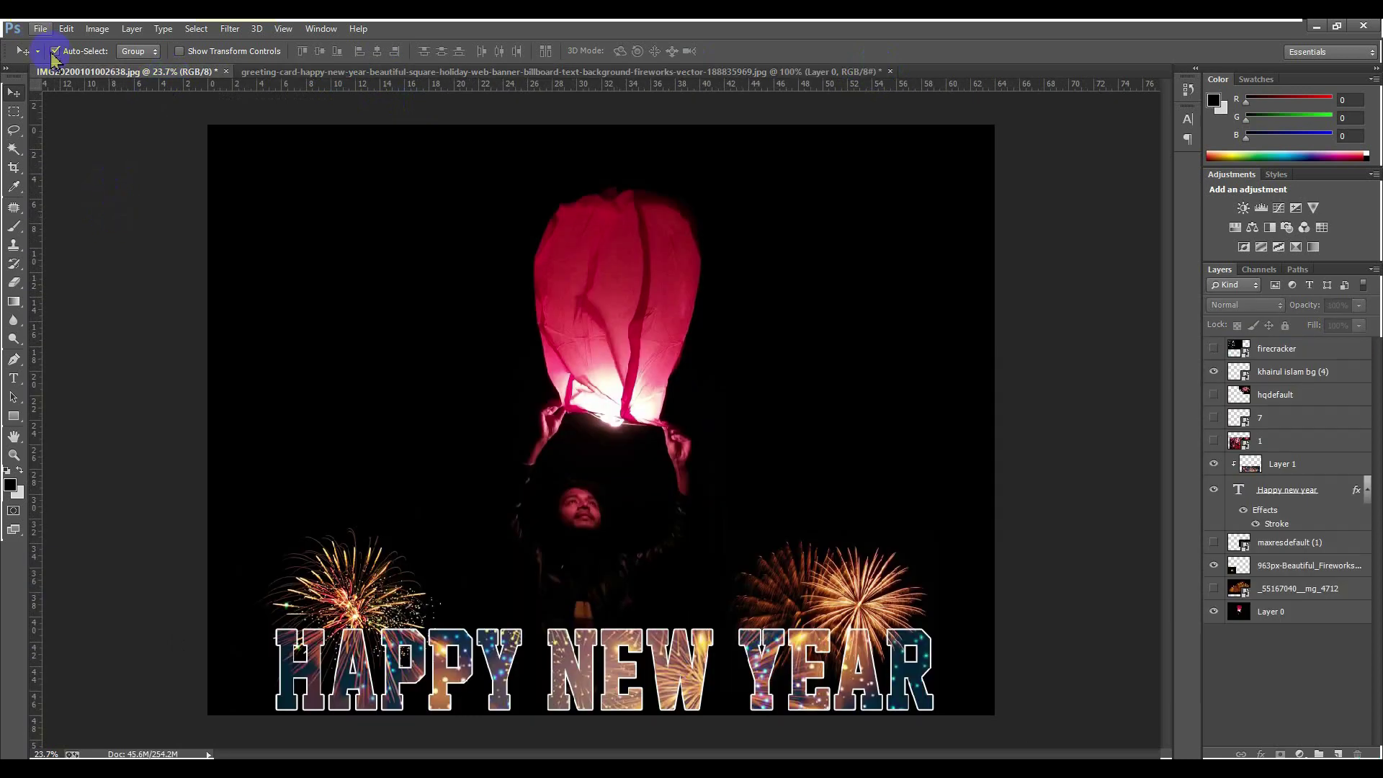
# Rename the lantern photo IMG20200101002638.jpg as 44 while browsing for a file to open
pyautogui.click(40, 29)
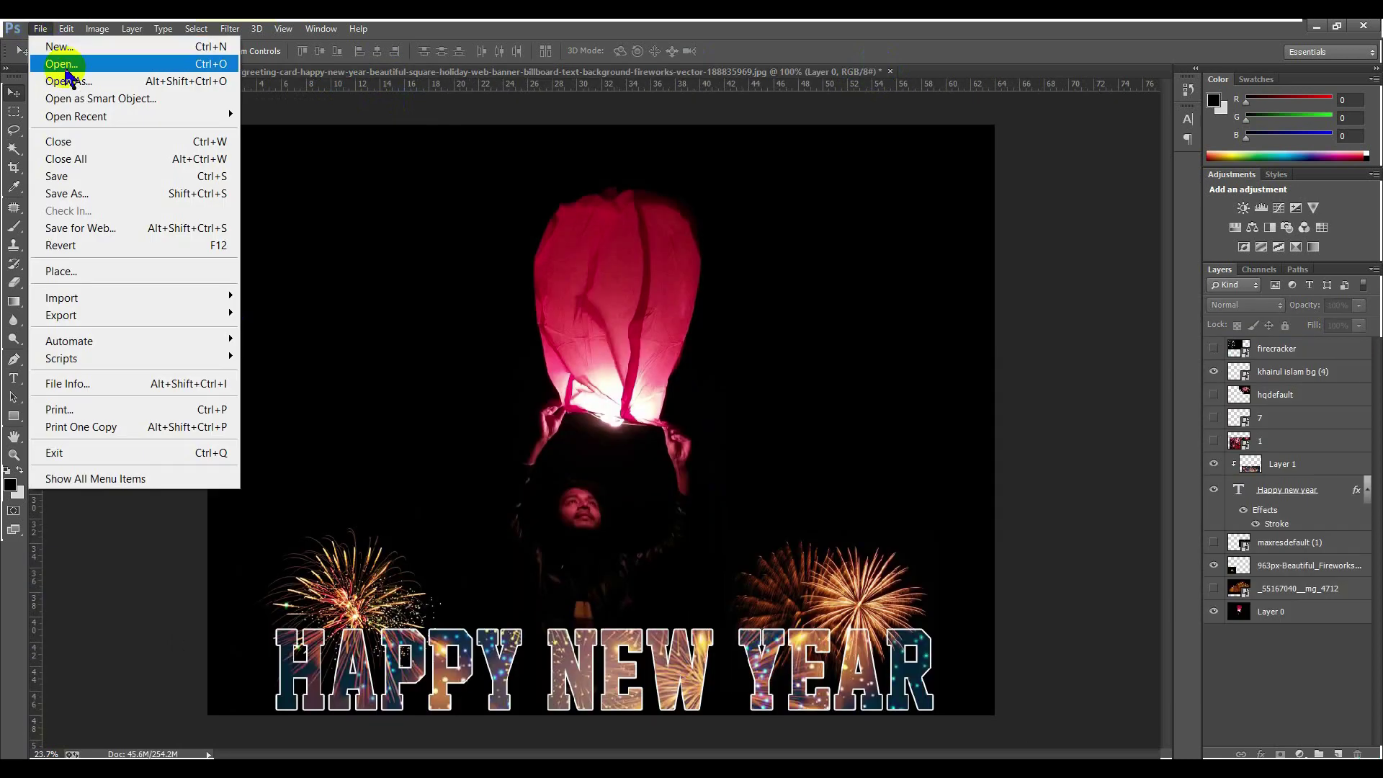
pyautogui.click(62, 65)
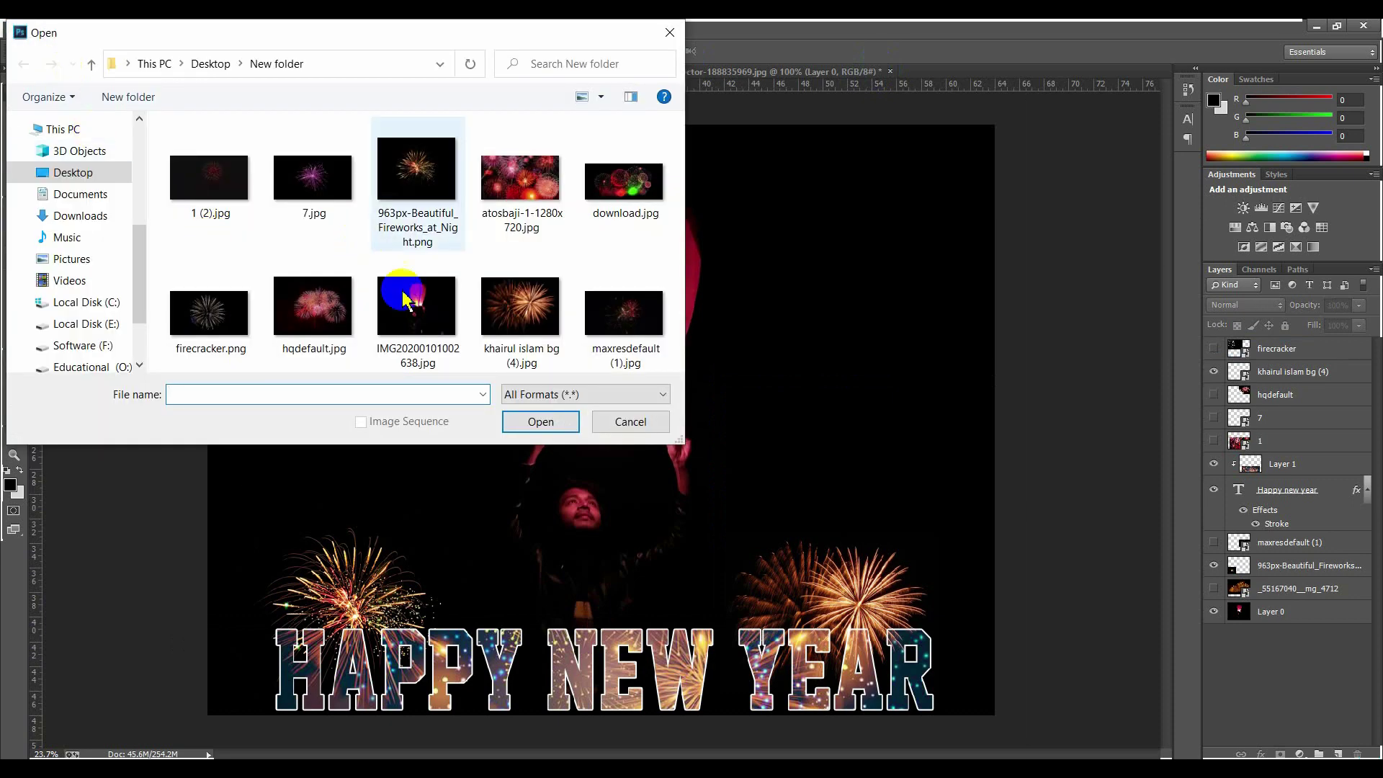
pyautogui.click(416, 310)
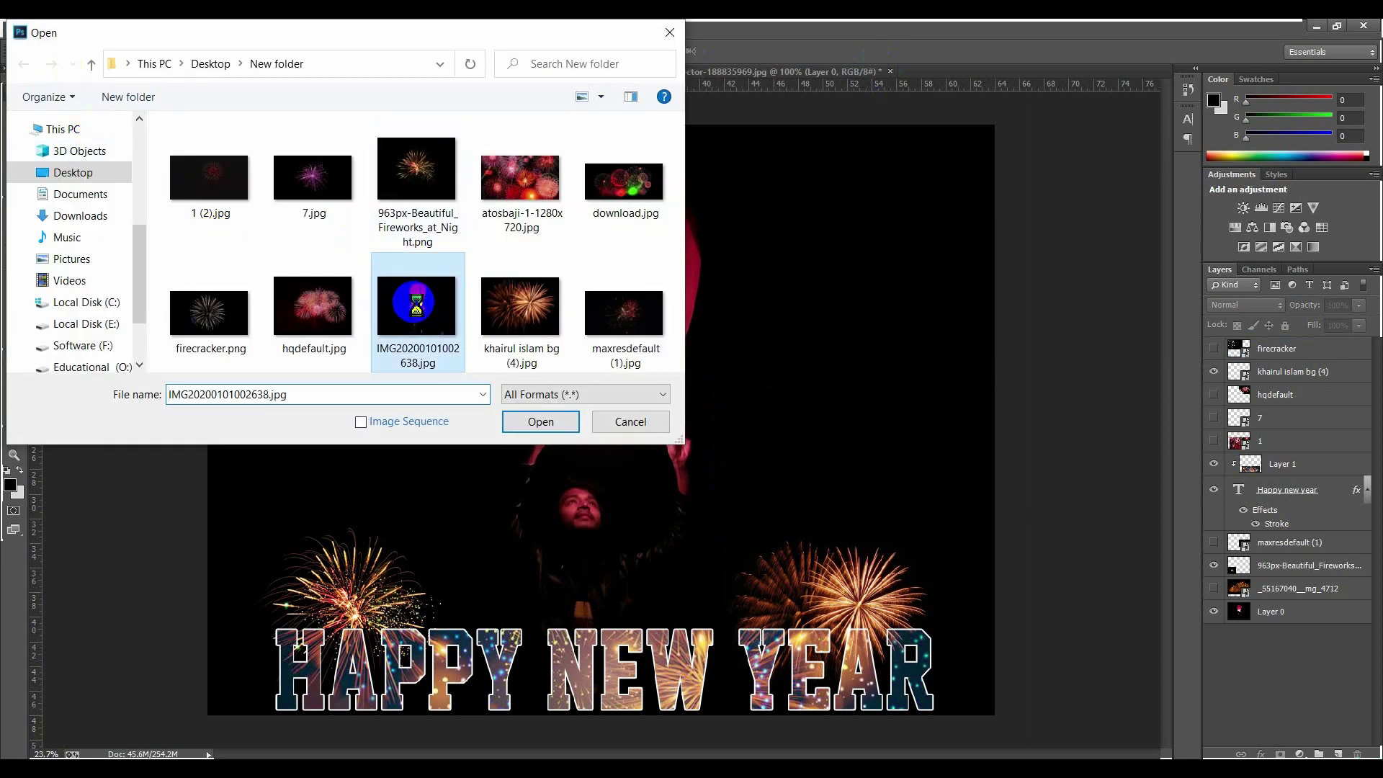
pyautogui.rightClick(407, 310)
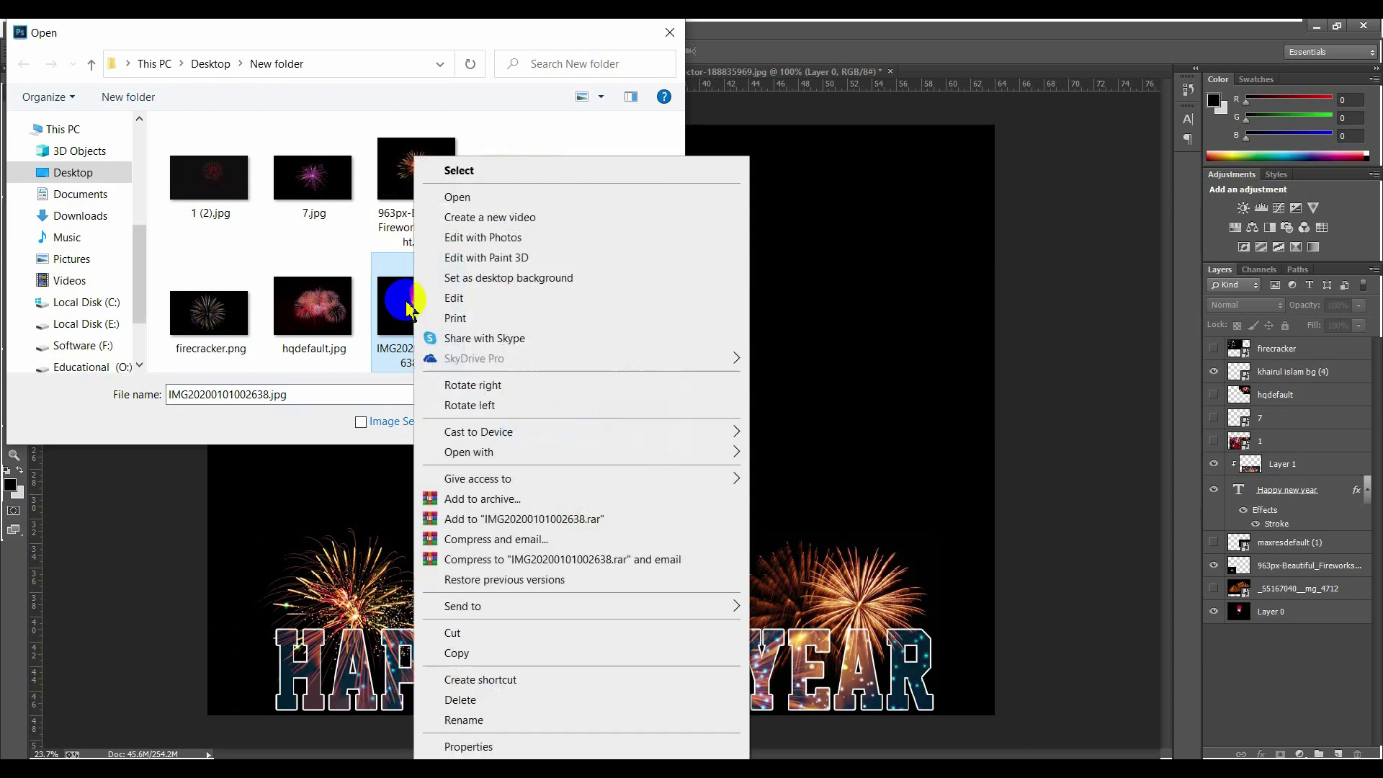
pyautogui.click(464, 719)
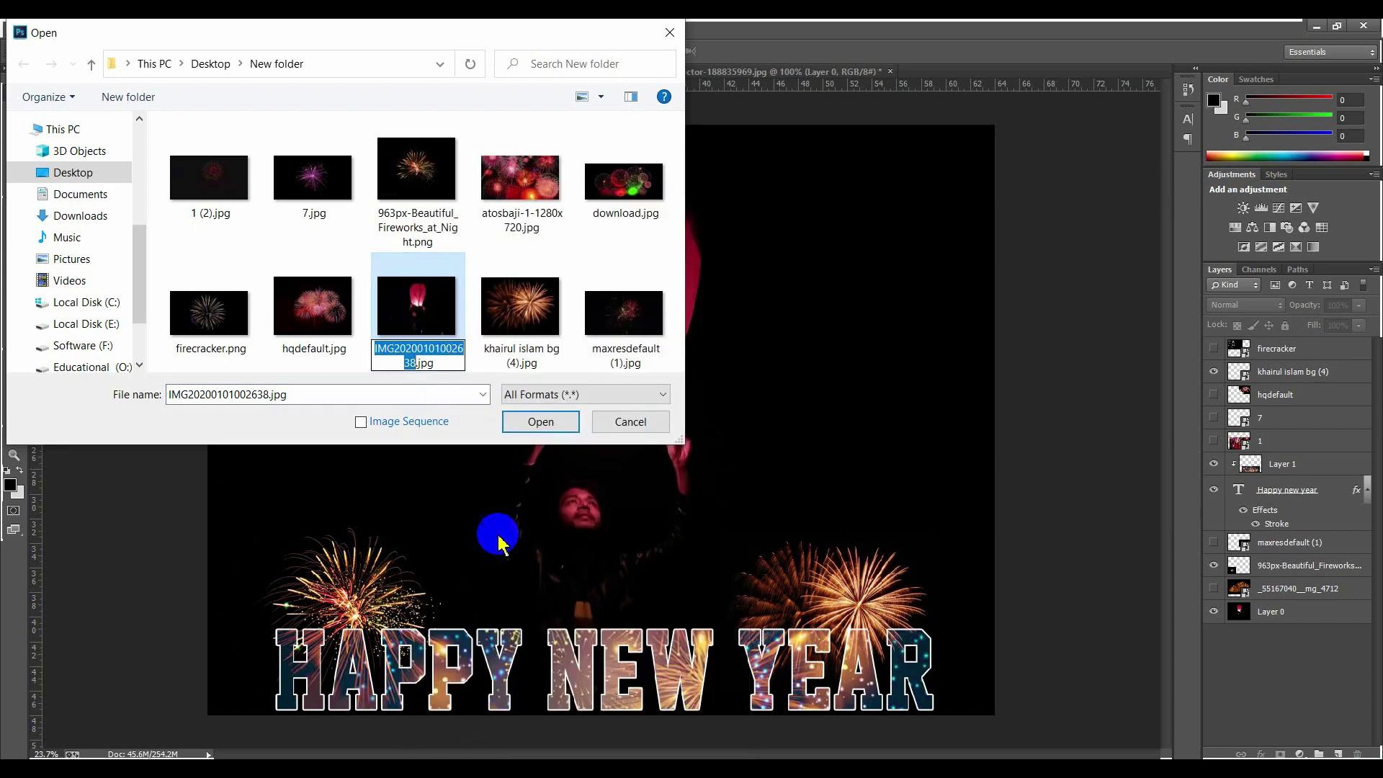
pyautogui.write('44')
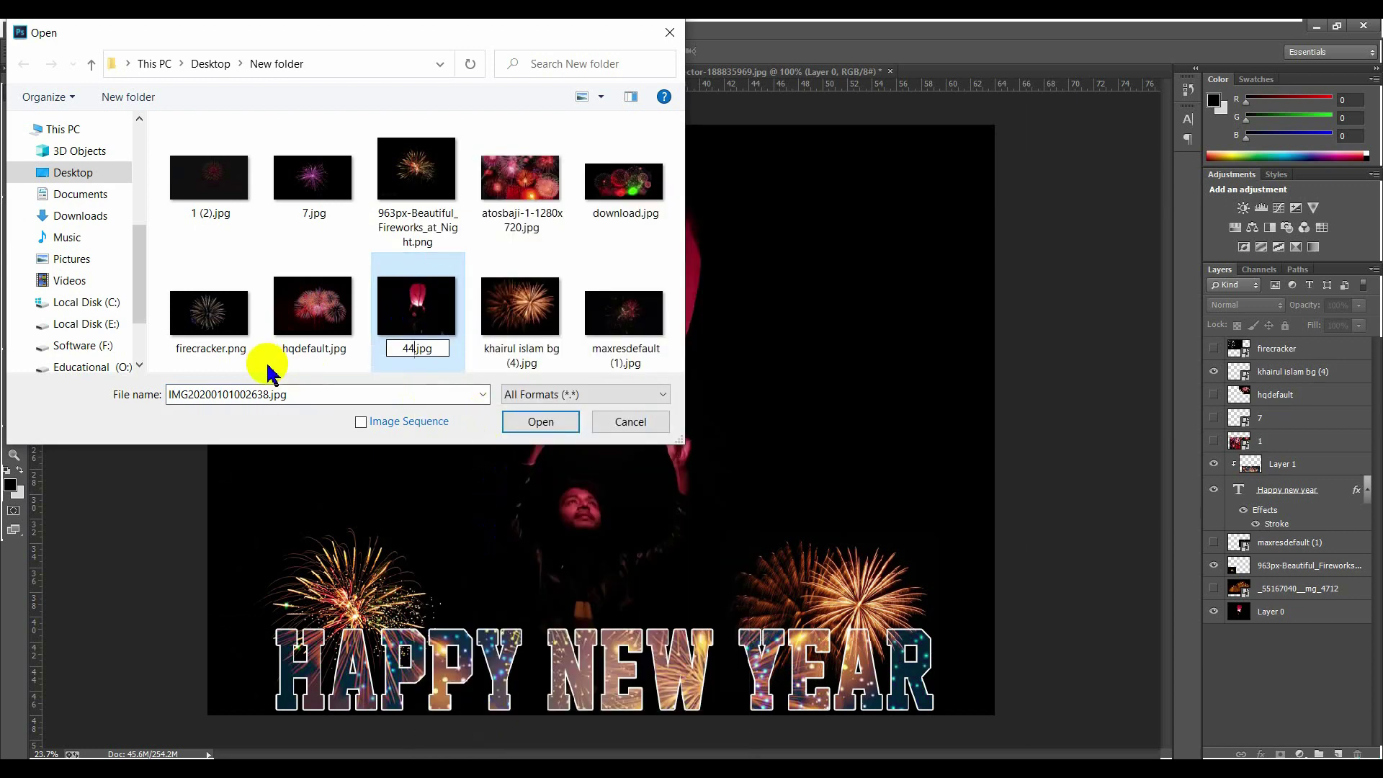
# Open 44.jpg and convert its locked Background into a regular layer with the default settings
pyautogui.click(416, 314)
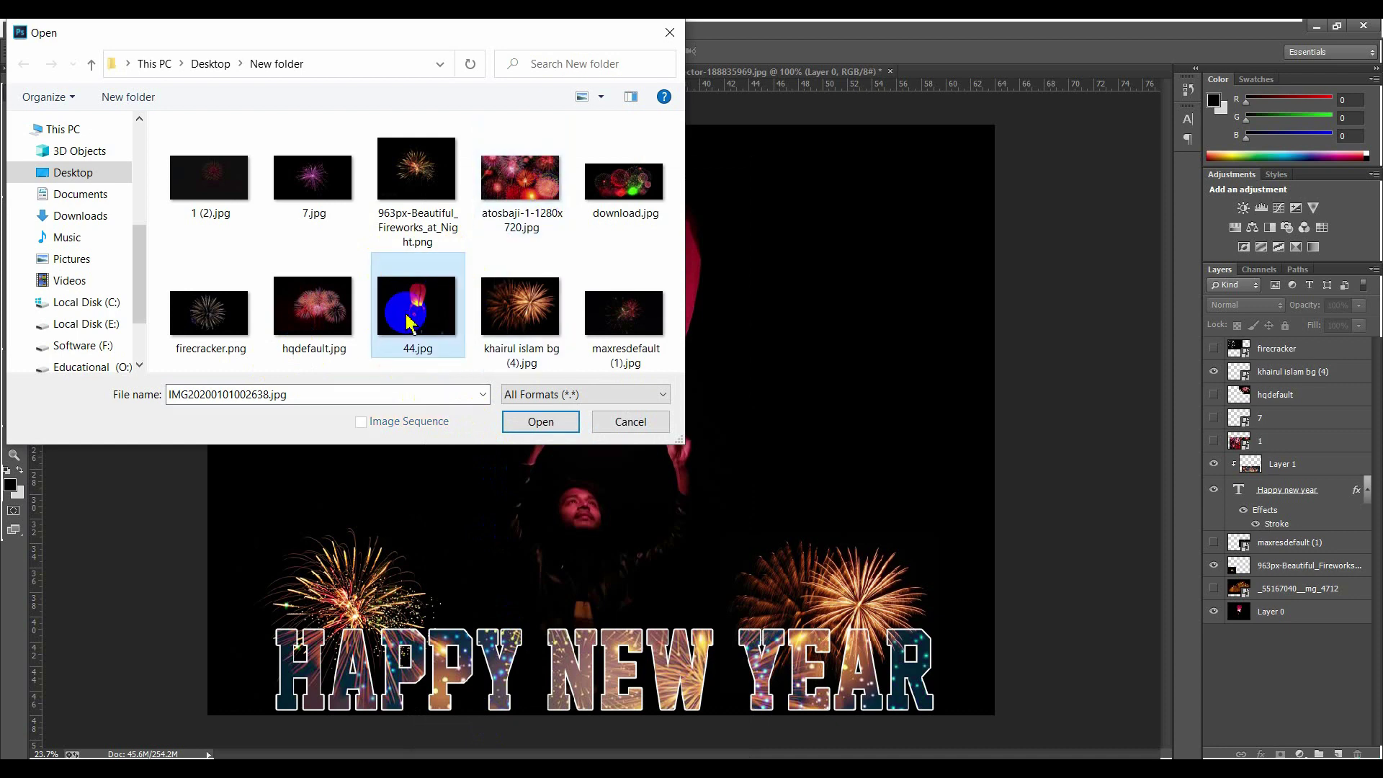
pyautogui.click(533, 423)
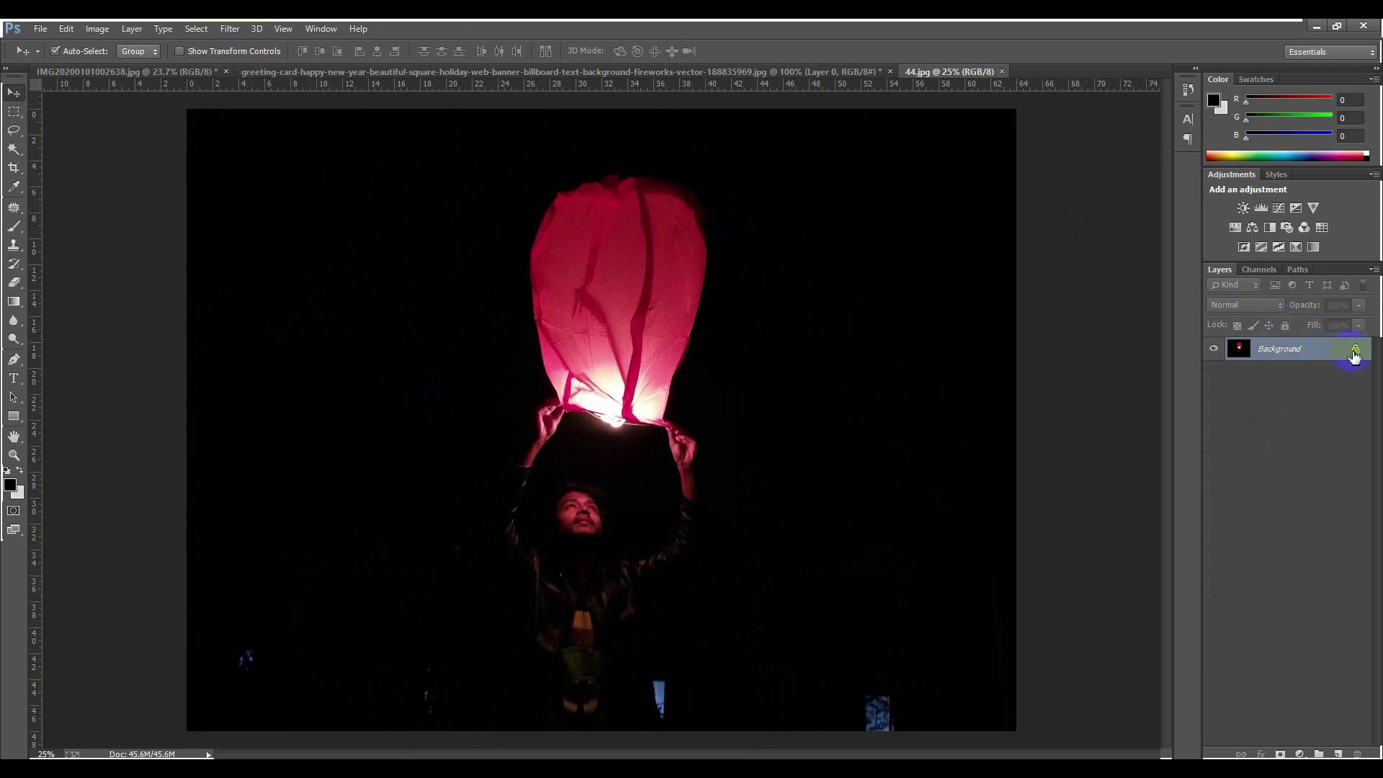
pyautogui.doubleClick(1358, 353)
pyautogui.click(896, 232)
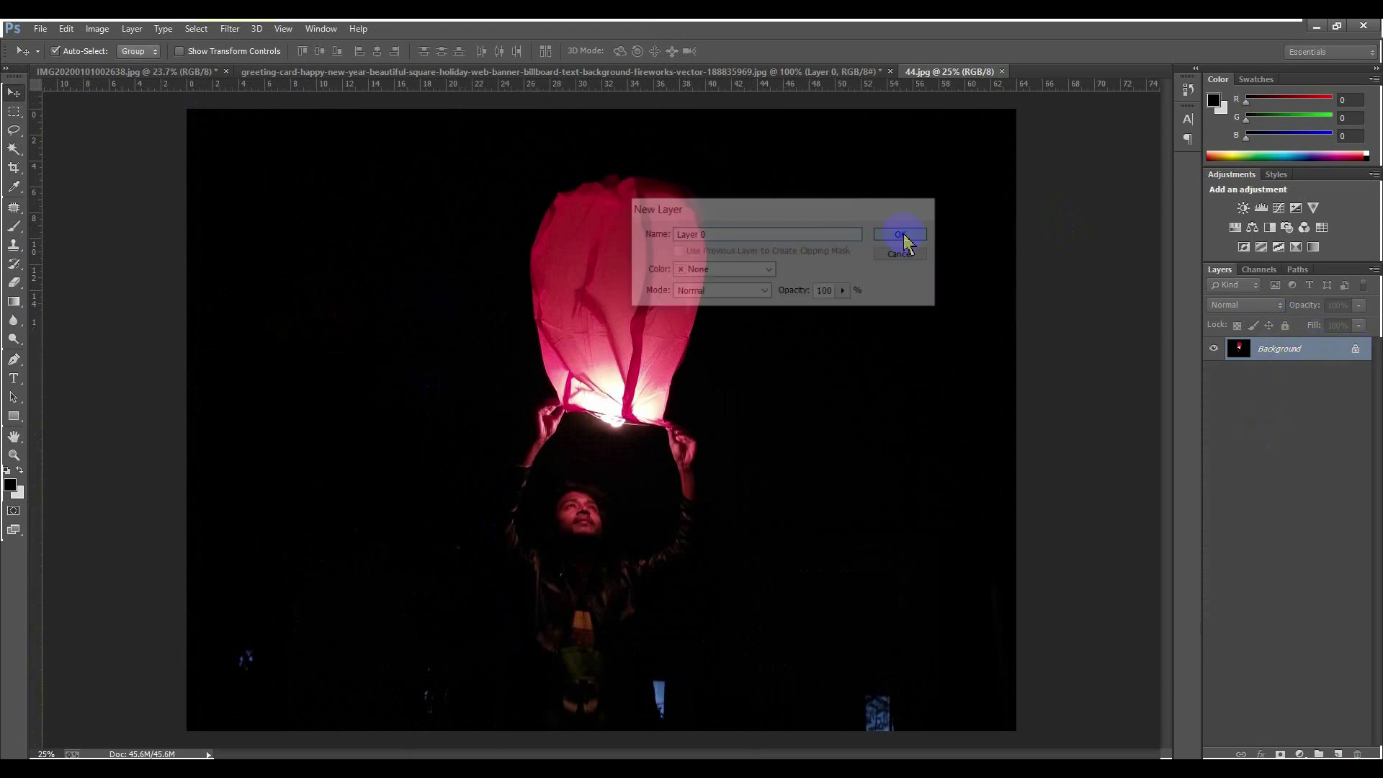
# Patch the two faint light spots in the photo's lower-left area with clean dark background
pyautogui.scroll(-1, 571, 485)
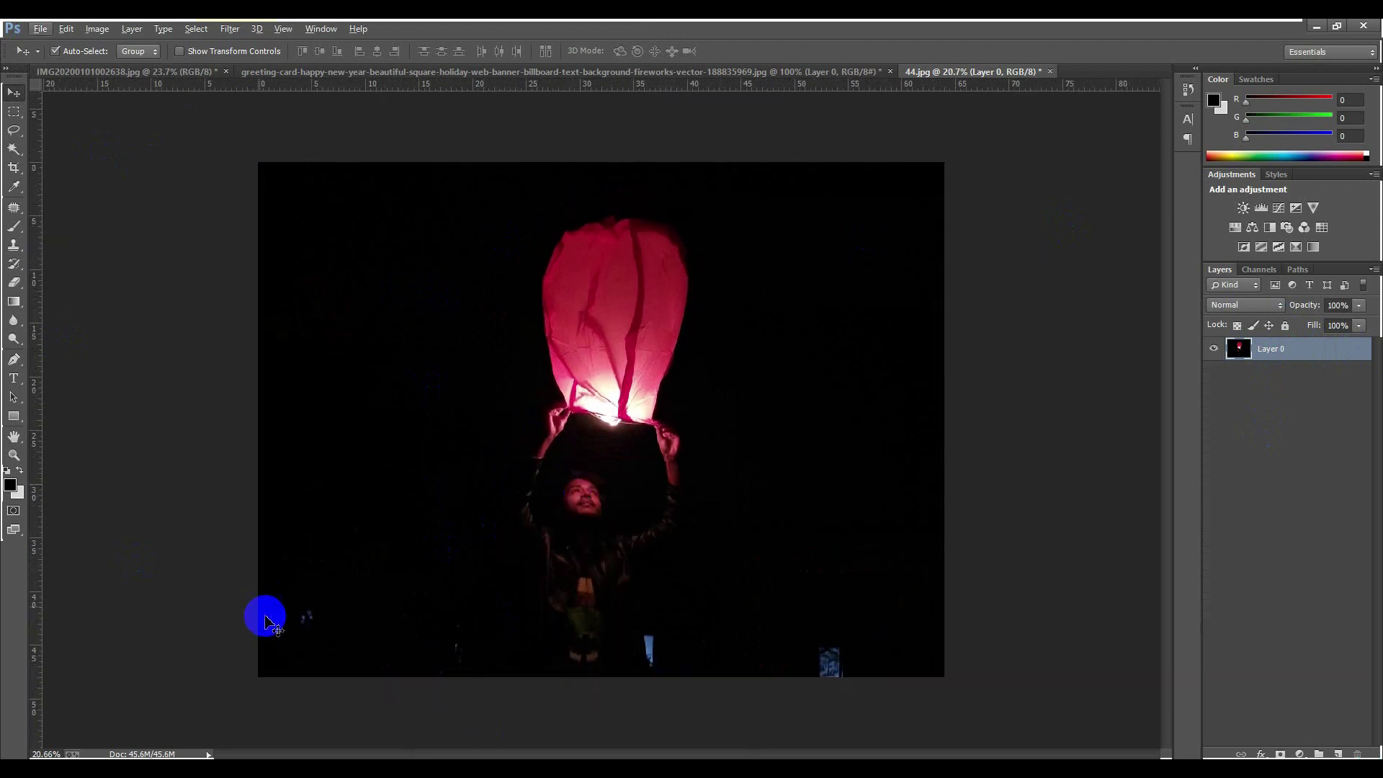
pyautogui.scroll(1, 324, 613)
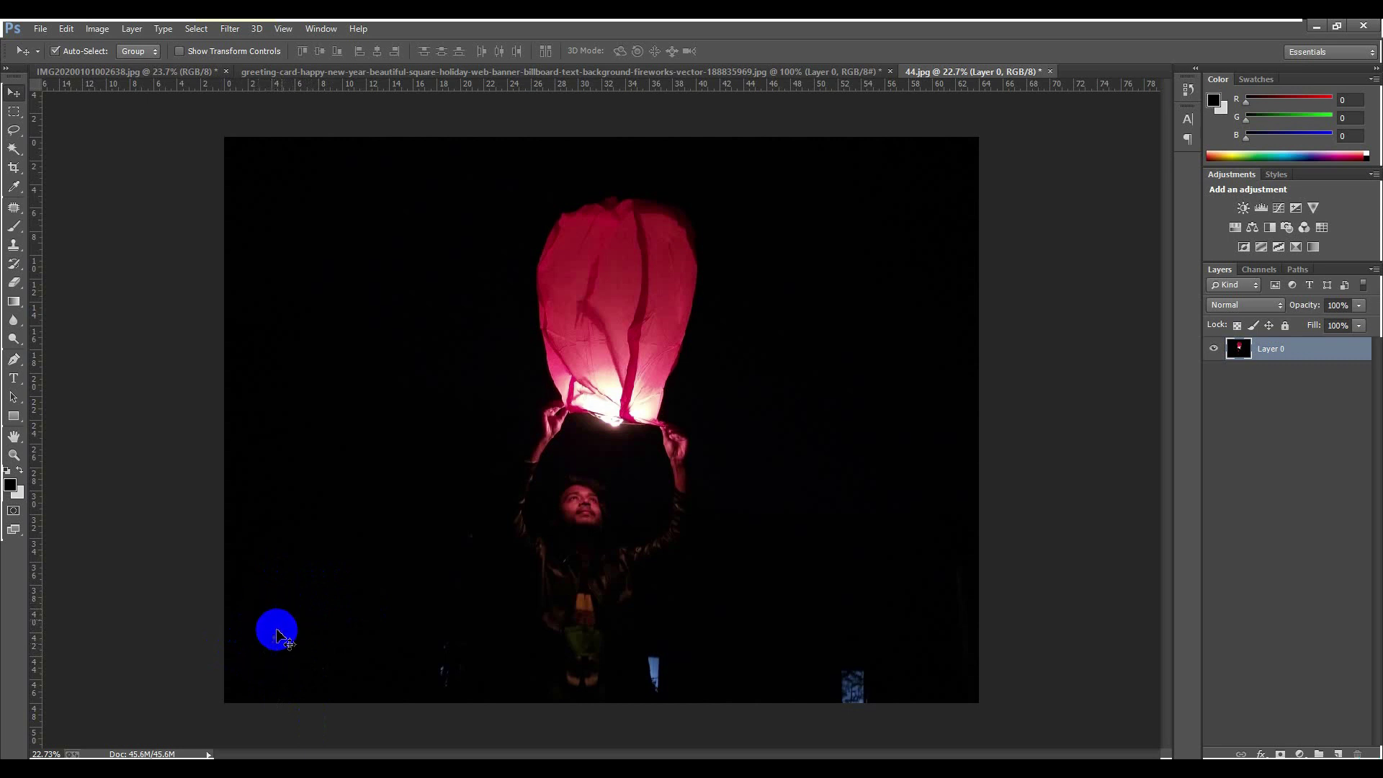
pyautogui.click(13, 207)
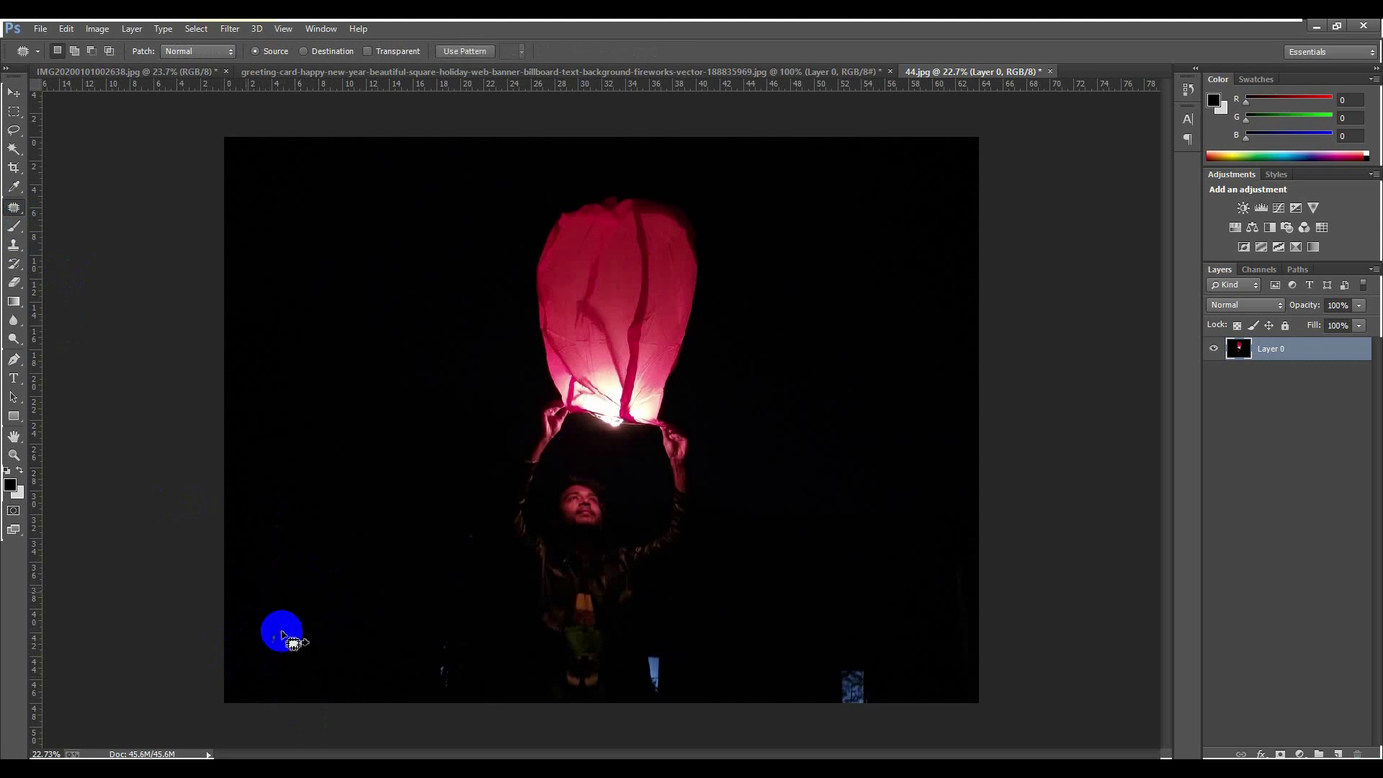
pyautogui.moveTo(282, 632); pyautogui.dragTo(252, 638)
pyautogui.moveTo(327, 467); pyautogui.dragTo(296, 490)
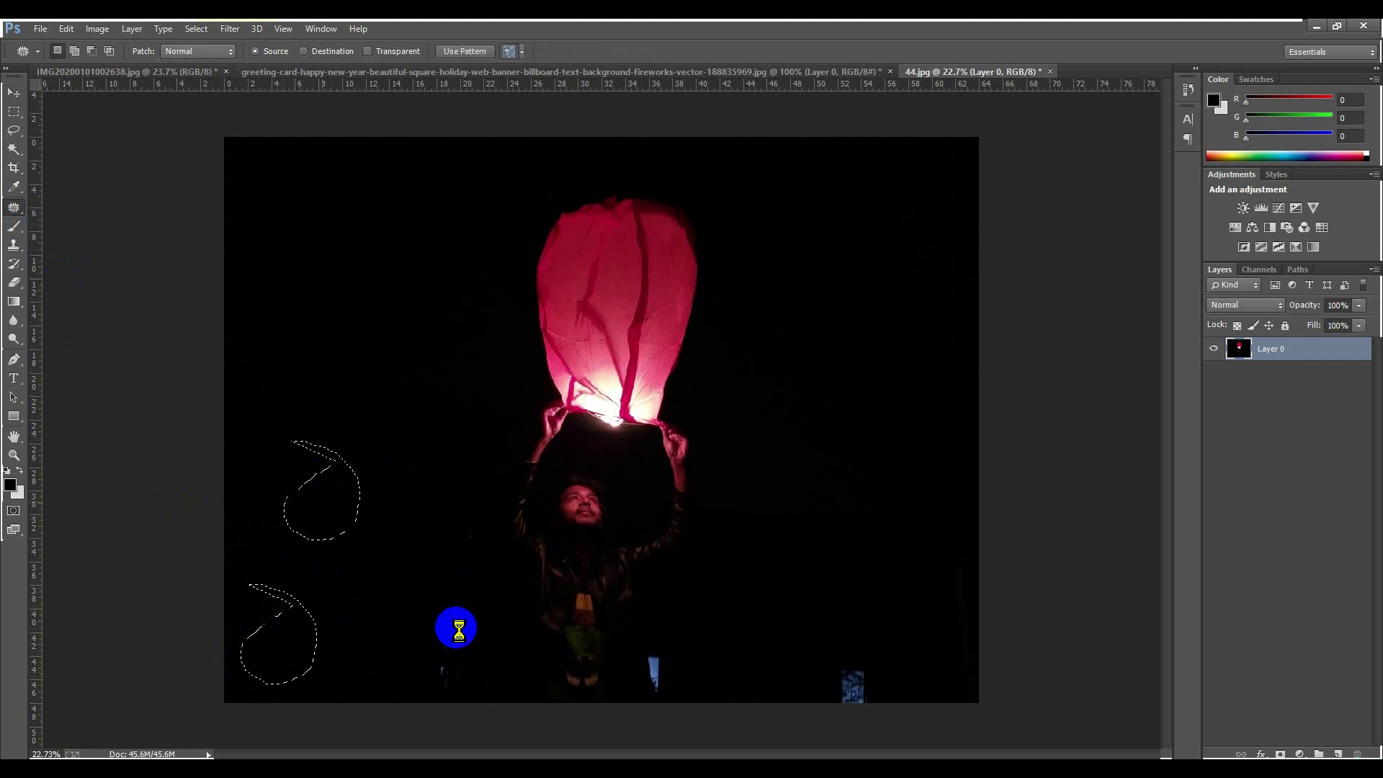
pyautogui.moveTo(434, 638)
pyautogui.mouseDown()
pyautogui.moveTo(454, 695)
pyautogui.moveTo(482, 685)
pyautogui.moveTo(453, 628)
pyautogui.moveTo(431, 622)
pyautogui.moveTo(454, 670)
pyautogui.moveTo(336, 518)
pyautogui.mouseUp()
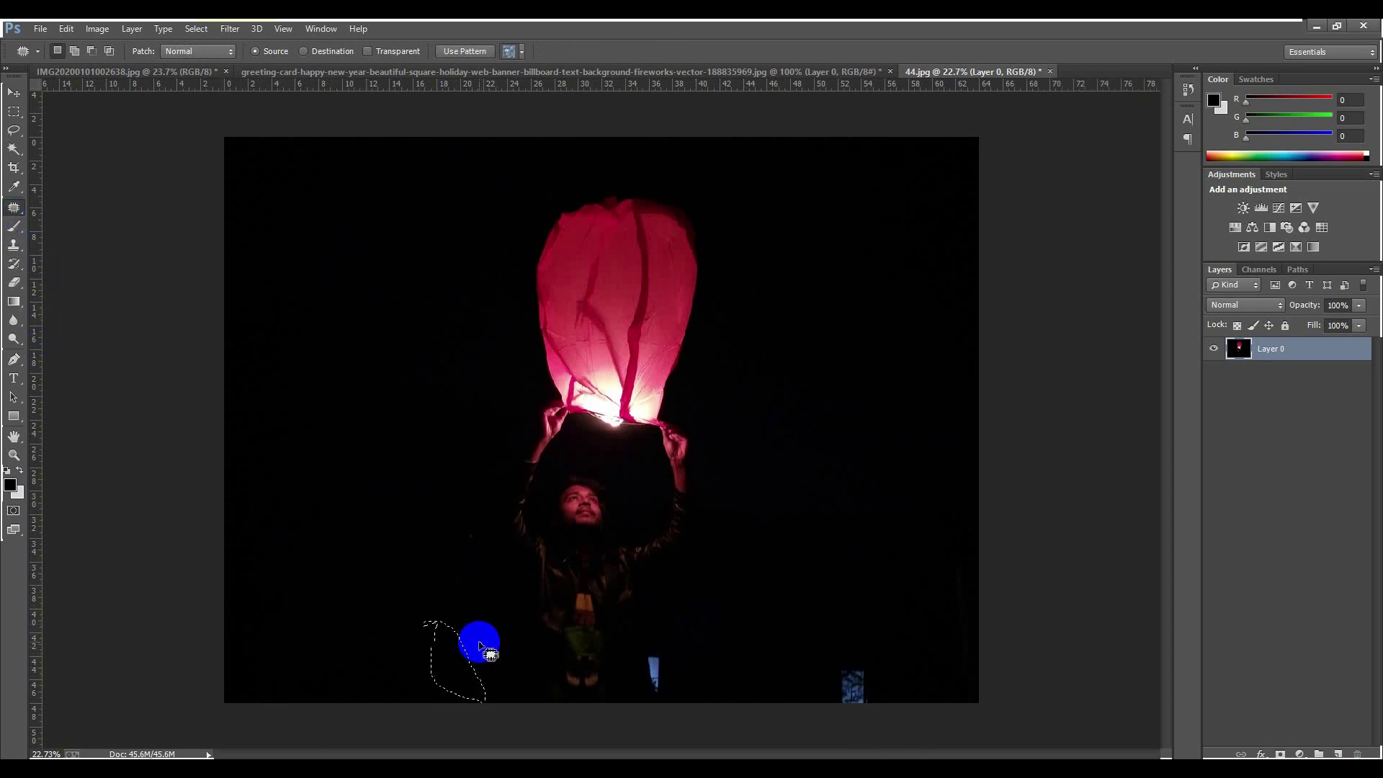
pyautogui.click(482, 643)
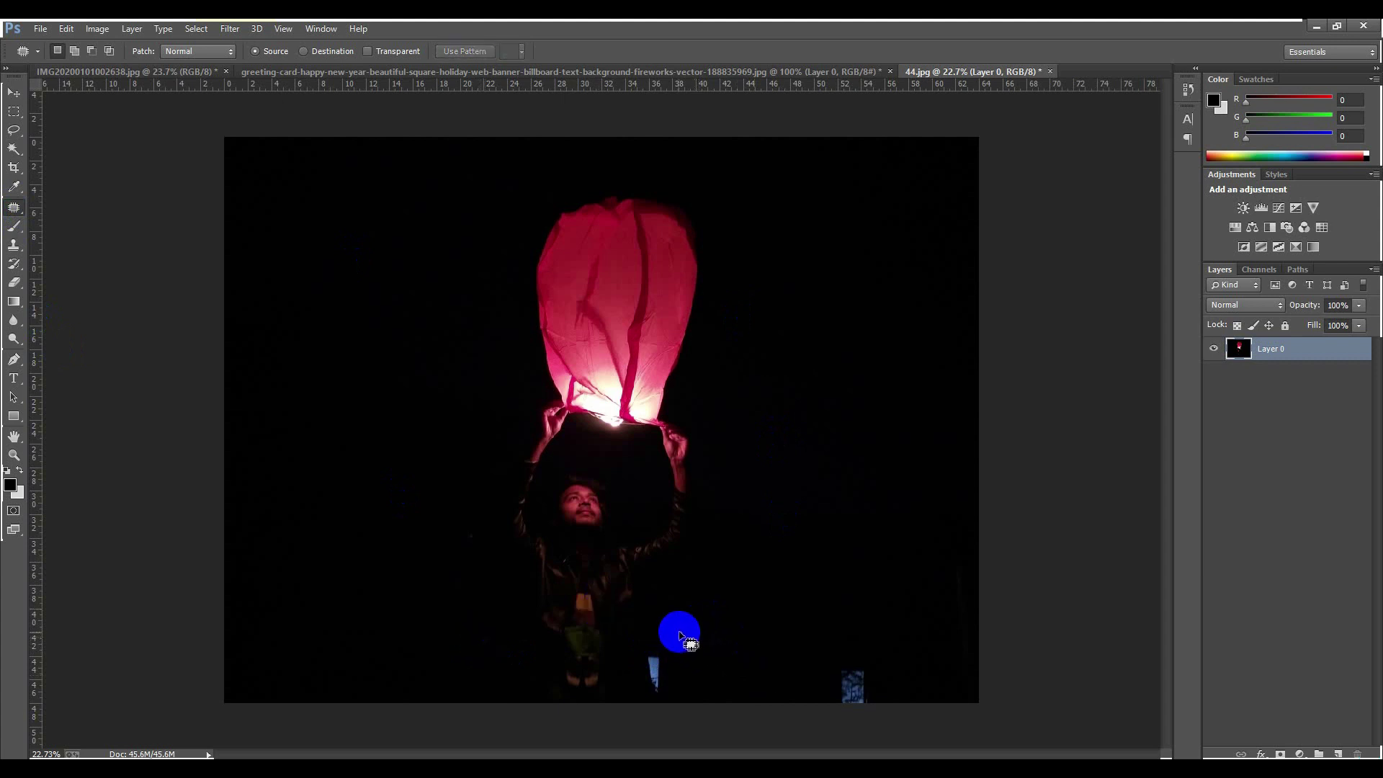
# Patch the two bright windows along the photo's lower edge, right of the man, with dark background and deselect
pyautogui.moveTo(686, 637)
pyautogui.mouseDown()
pyautogui.moveTo(642, 649)
pyautogui.moveTo(632, 679)
pyautogui.moveTo(681, 703)
pyautogui.moveTo(697, 648)
pyautogui.moveTo(664, 635)
pyautogui.moveTo(653, 664)
pyautogui.moveTo(772, 547)
pyautogui.mouseUp()
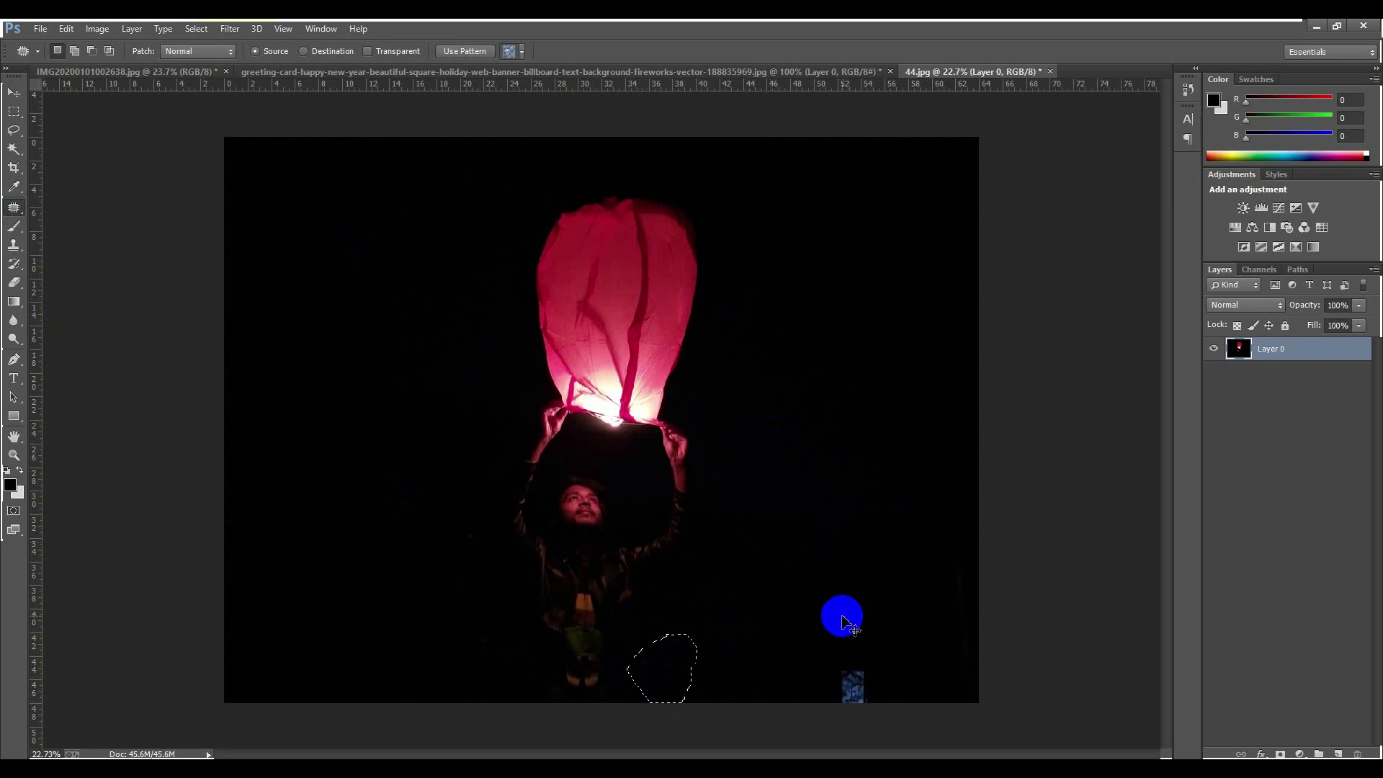
pyautogui.moveTo(846, 654)
pyautogui.mouseDown()
pyautogui.moveTo(809, 659)
pyautogui.moveTo(785, 699)
pyautogui.moveTo(898, 739)
pyautogui.moveTo(908, 662)
pyautogui.moveTo(801, 627)
pyautogui.moveTo(805, 657)
pyautogui.moveTo(828, 668)
pyautogui.moveTo(874, 508)
pyautogui.mouseUp()
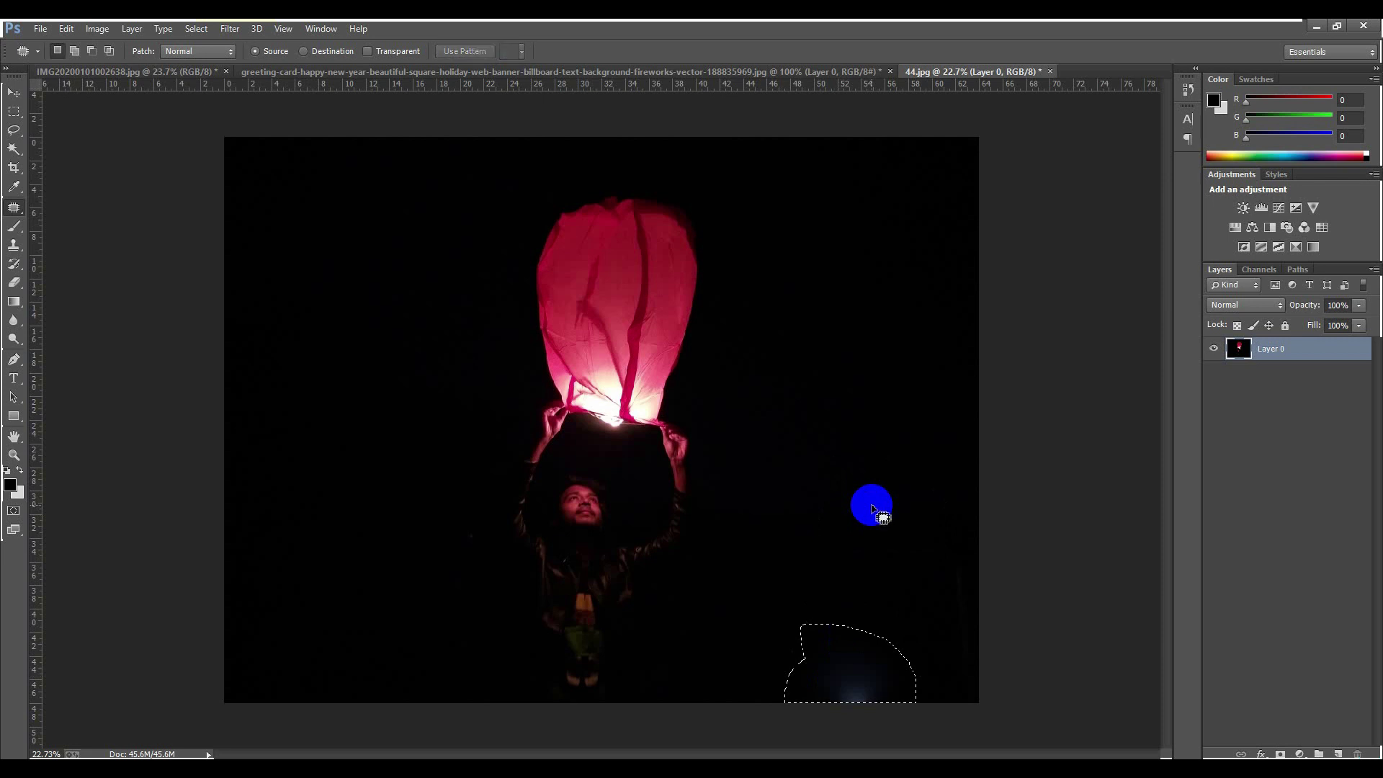
pyautogui.hotkey('ctrl', 'd')
pyautogui.scroll(1, 690, 482)
pyautogui.scroll(-1, 560, 466)
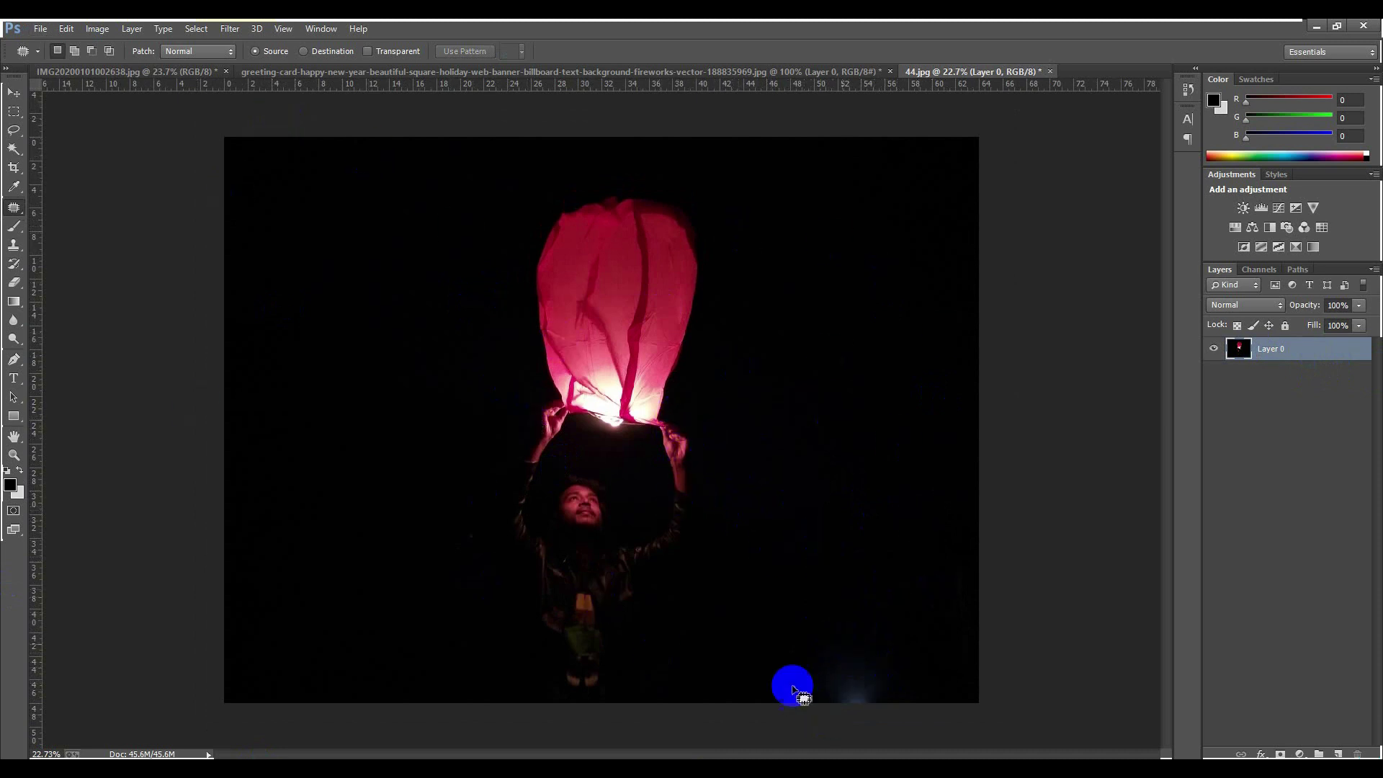
# Start a Camera Raw adjustment on the photo layer with Contrast +9, Highlights +10 and Shadows -66
pyautogui.click(1263, 454)
pyautogui.click(1268, 353)
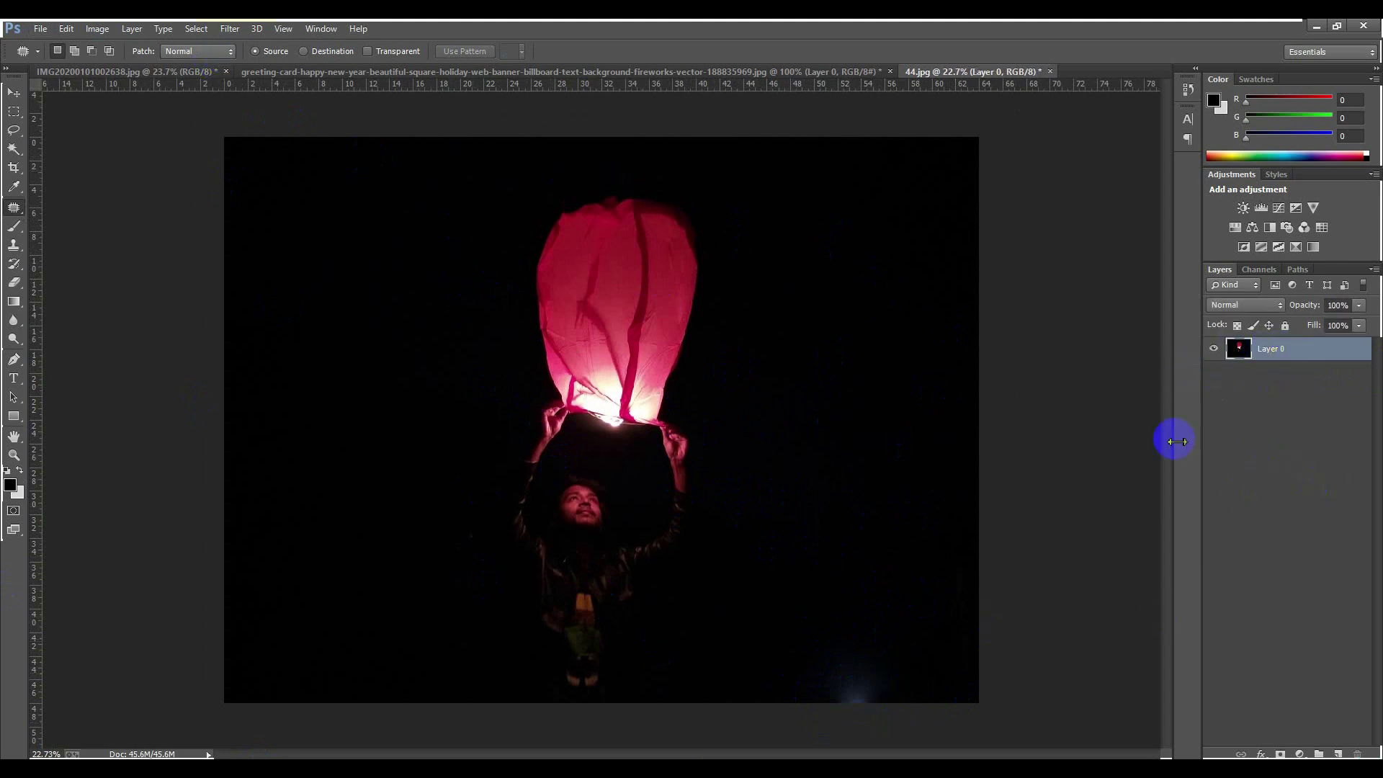
pyautogui.click(230, 29)
pyautogui.click(301, 135)
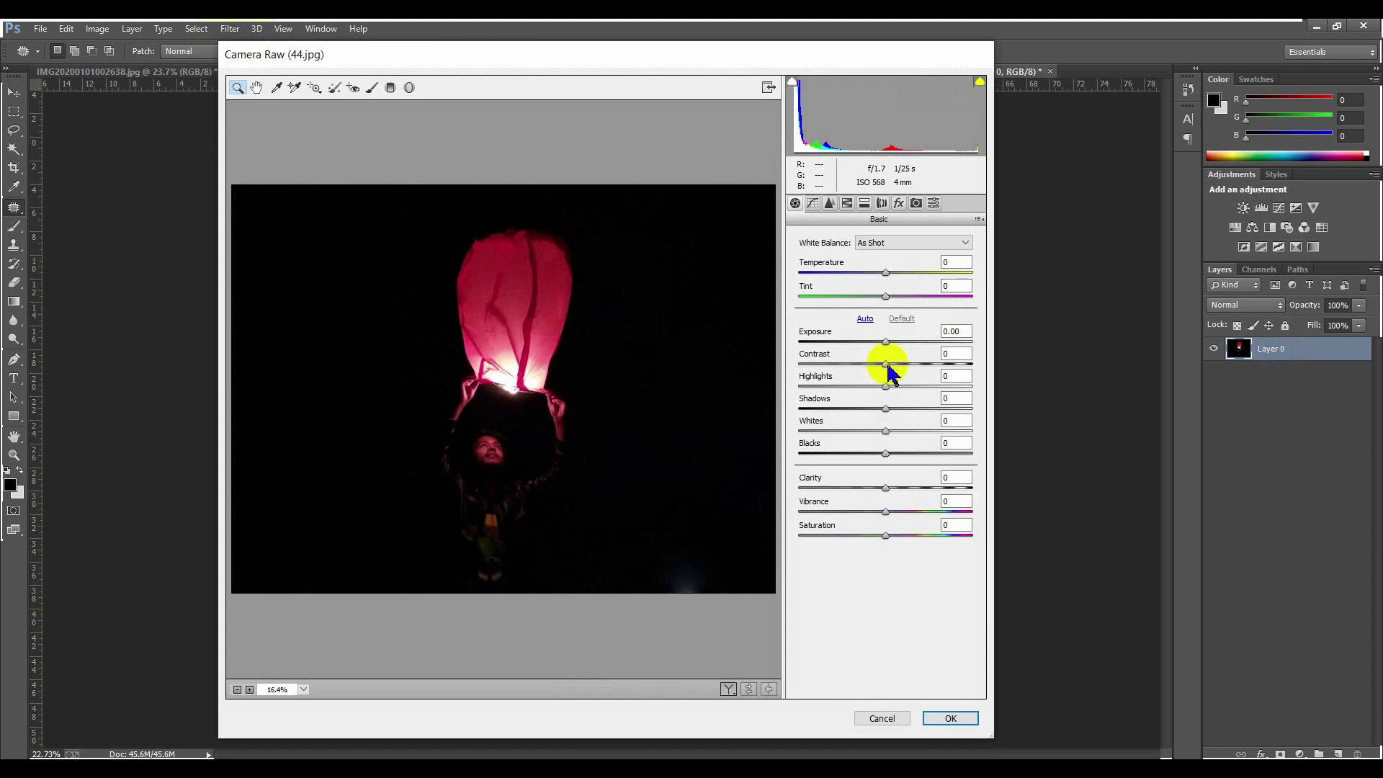
pyautogui.moveTo(889, 366); pyautogui.dragTo(897, 366)
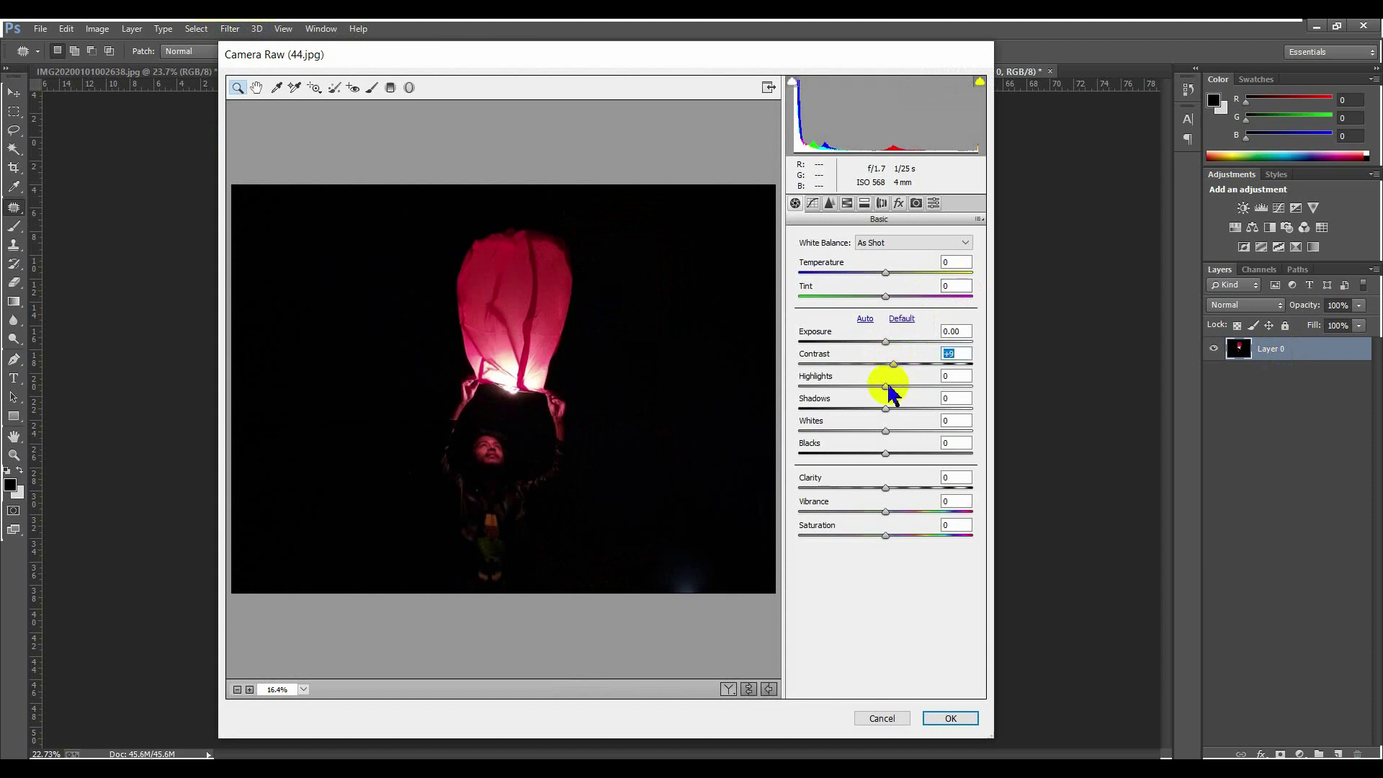
pyautogui.moveTo(890, 388); pyautogui.dragTo(840, 408)
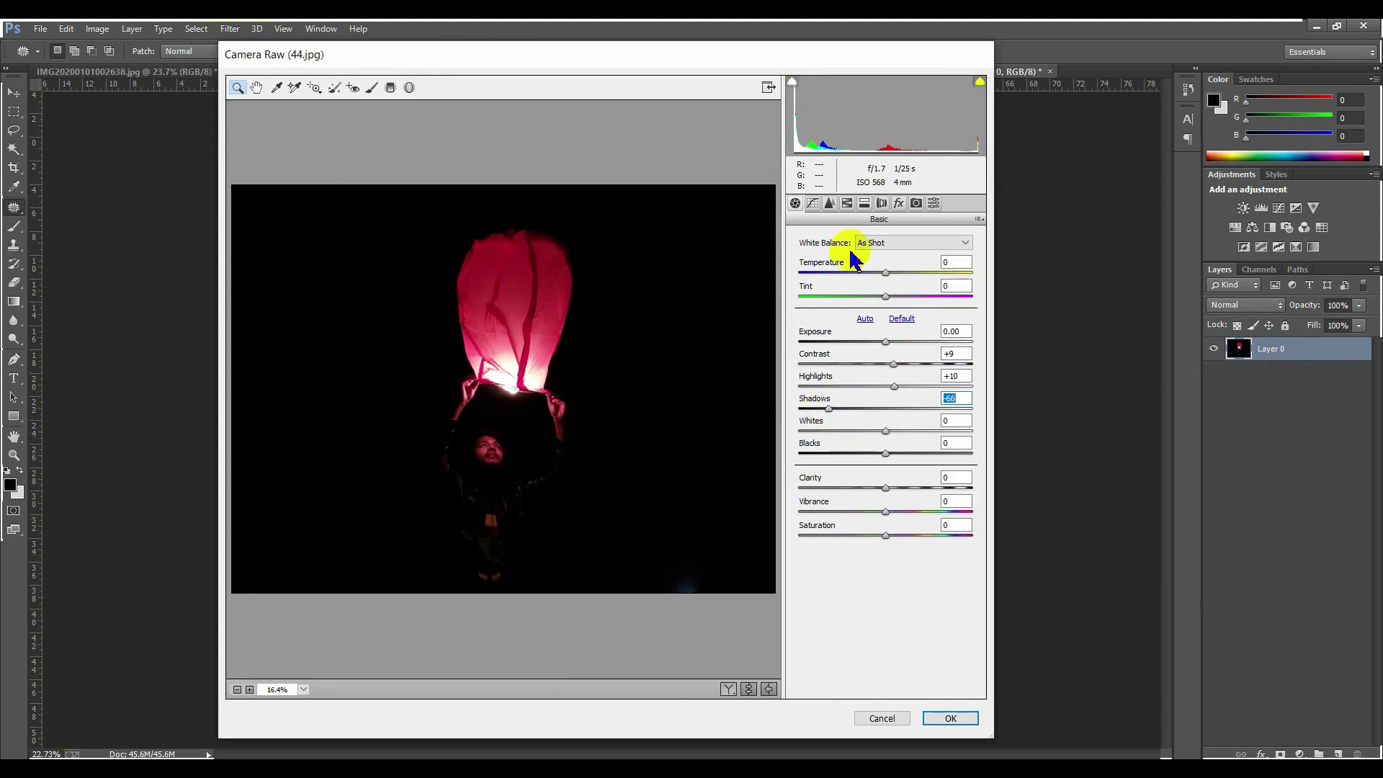
# Set the Post Crop Vignetting amount to -100 and apply the Camera Raw adjustments
pyautogui.click(900, 209)
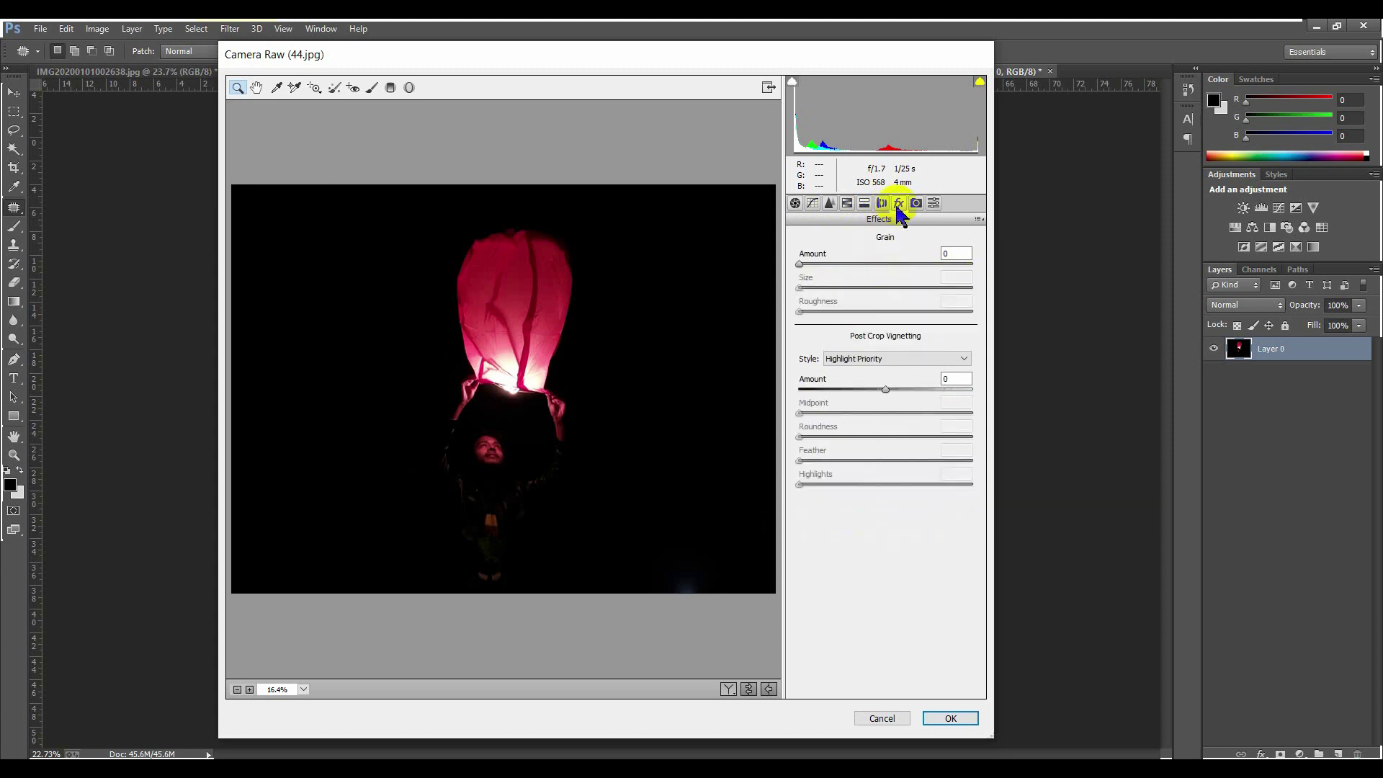
pyautogui.moveTo(884, 390); pyautogui.dragTo(771, 389)
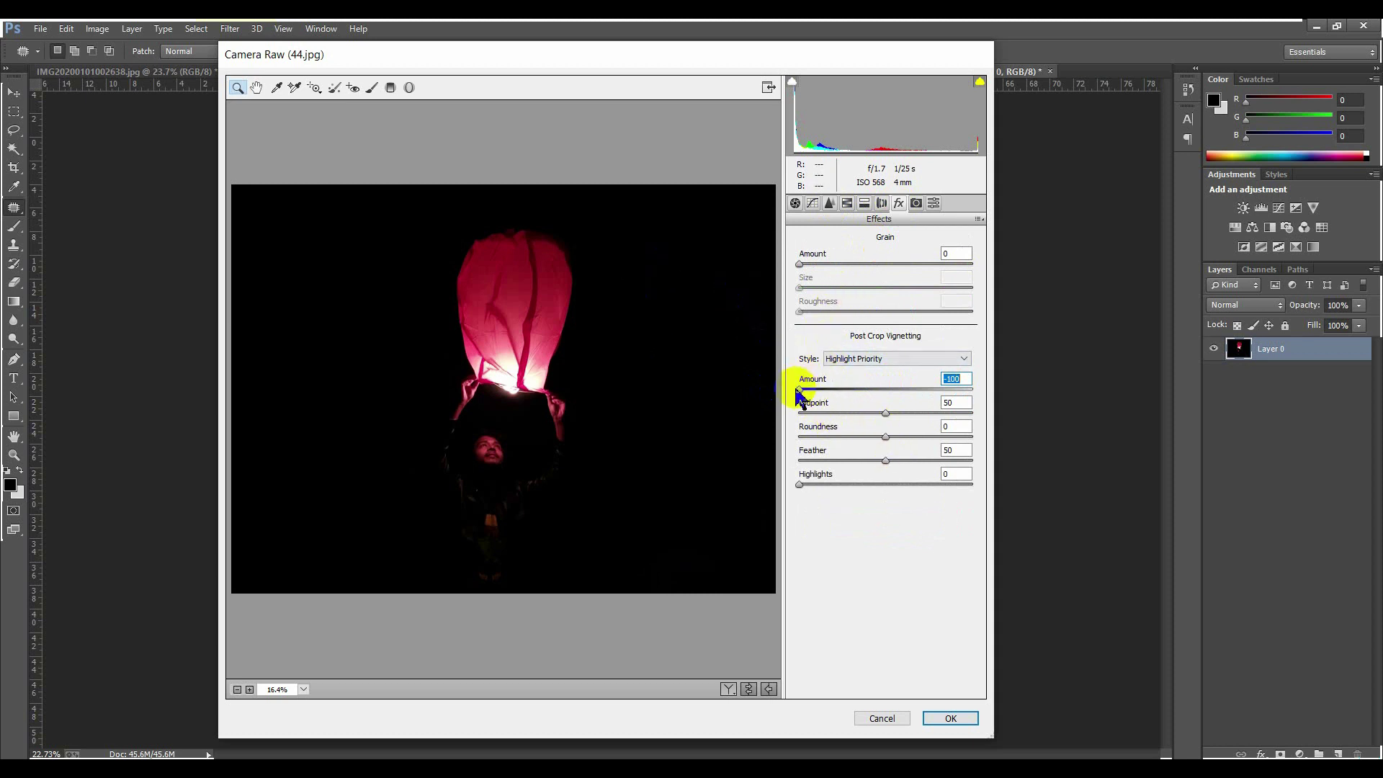
pyautogui.click(810, 394)
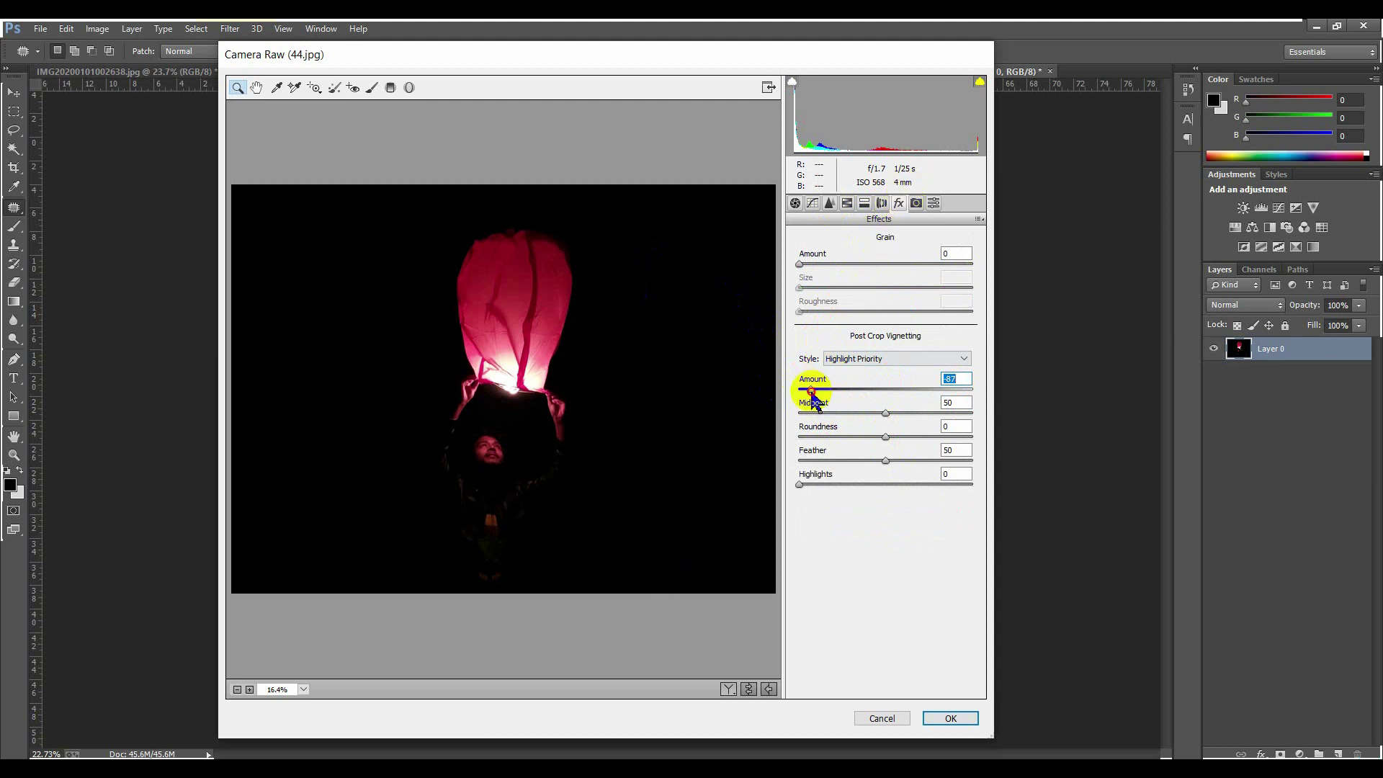
pyautogui.moveTo(811, 392); pyautogui.dragTo(800, 393)
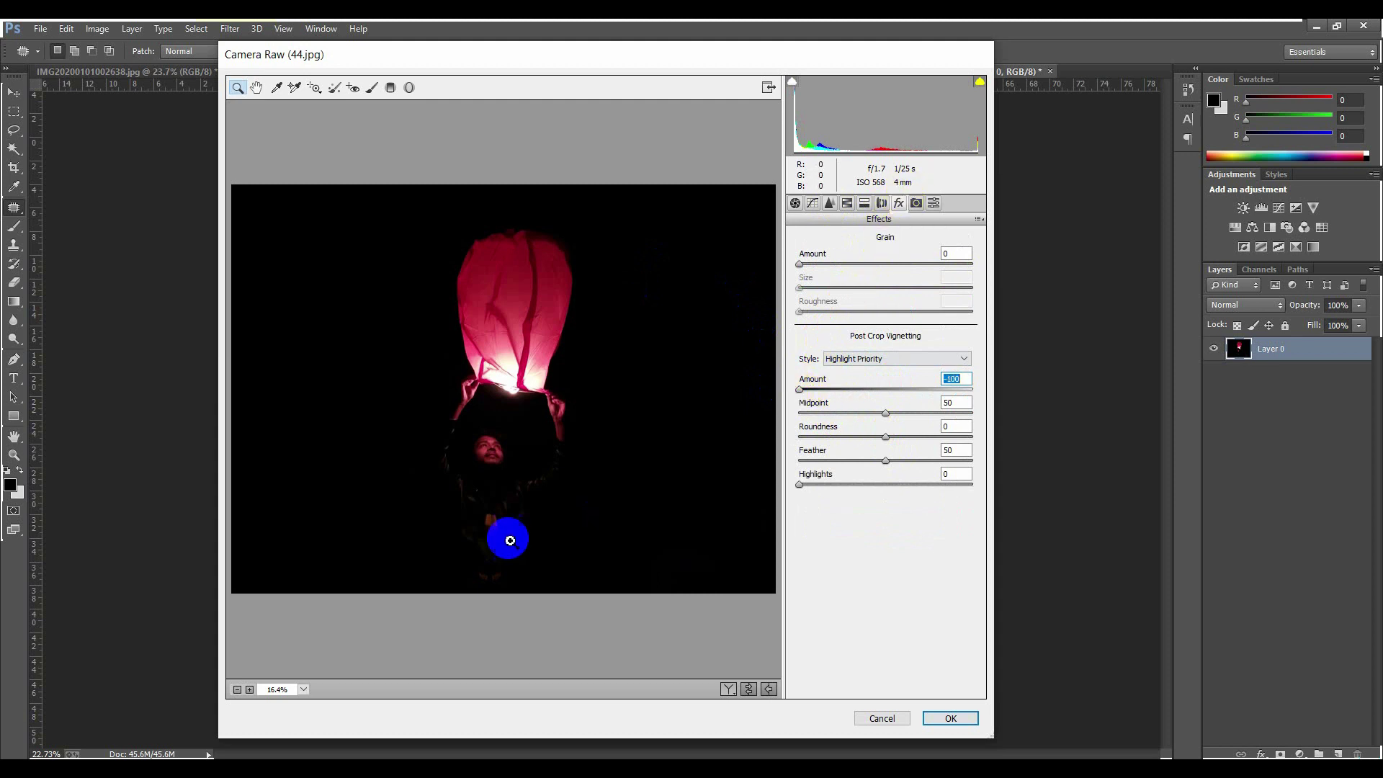
pyautogui.click(950, 719)
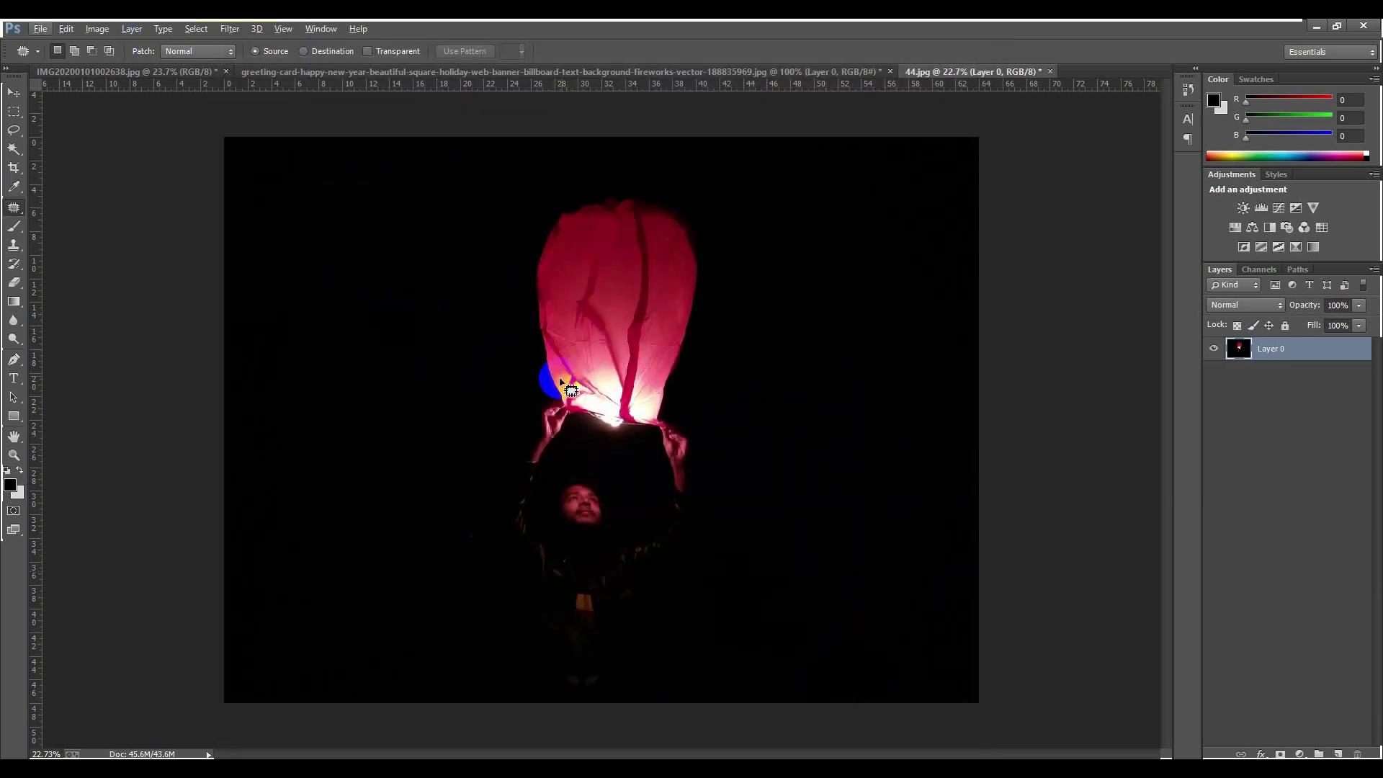
pyautogui.scroll(-1, 531, 370)
pyautogui.click(13, 95)
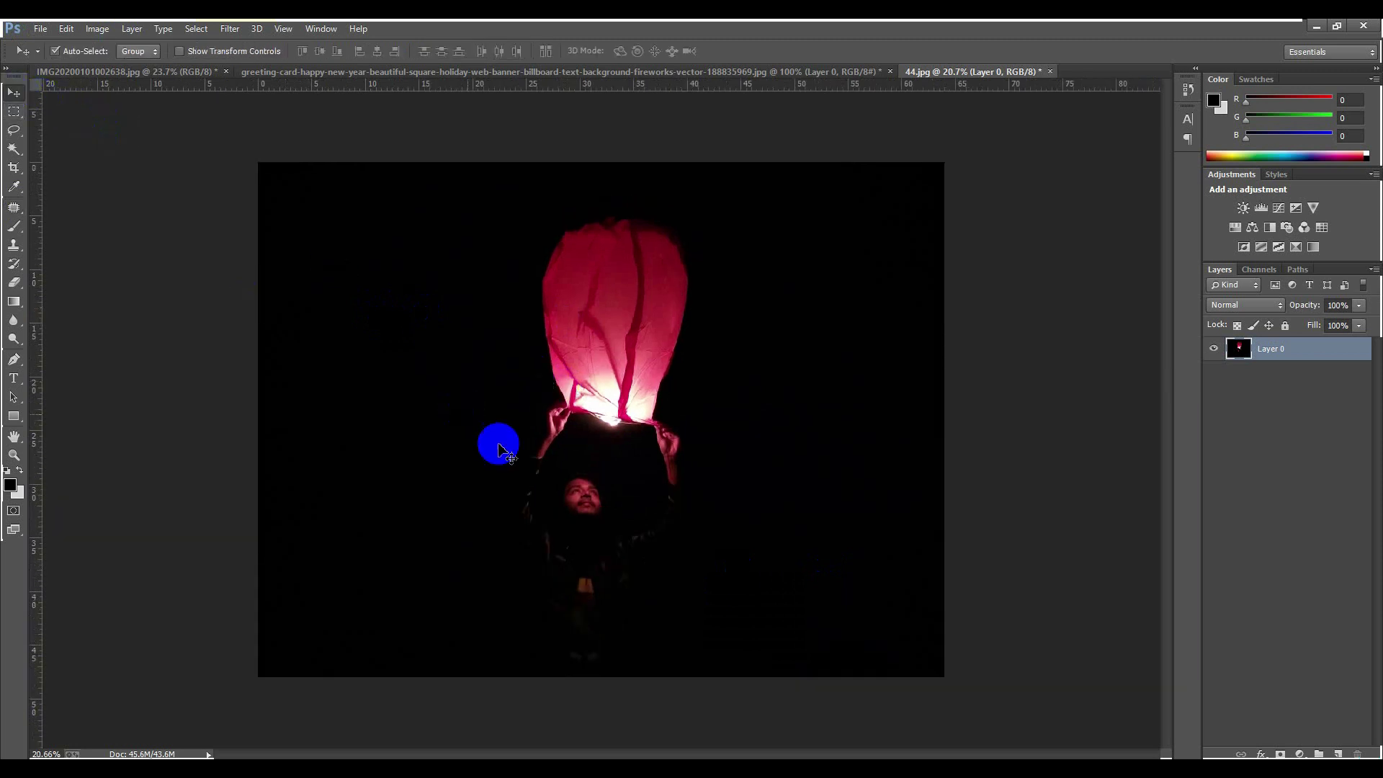
pyautogui.scroll(1, 494, 442)
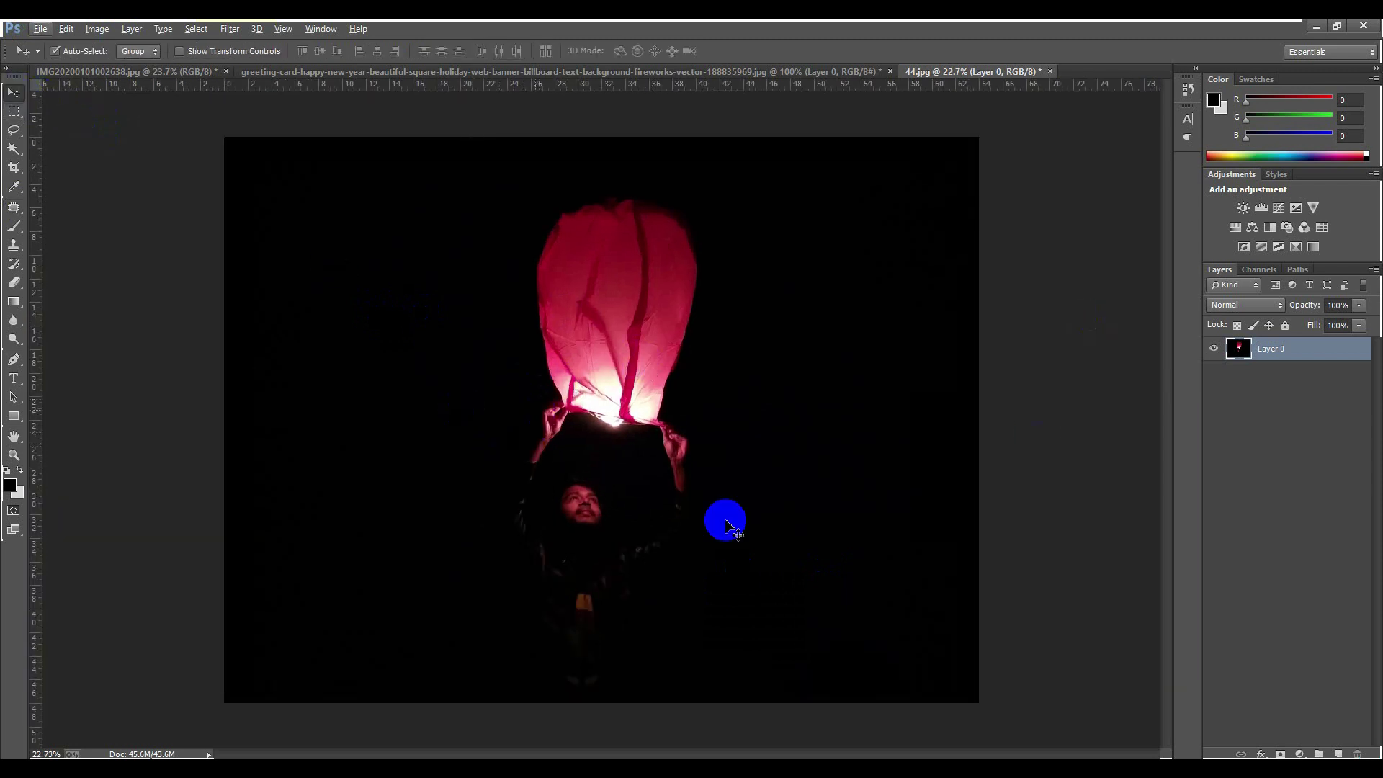
pyautogui.click(1285, 418)
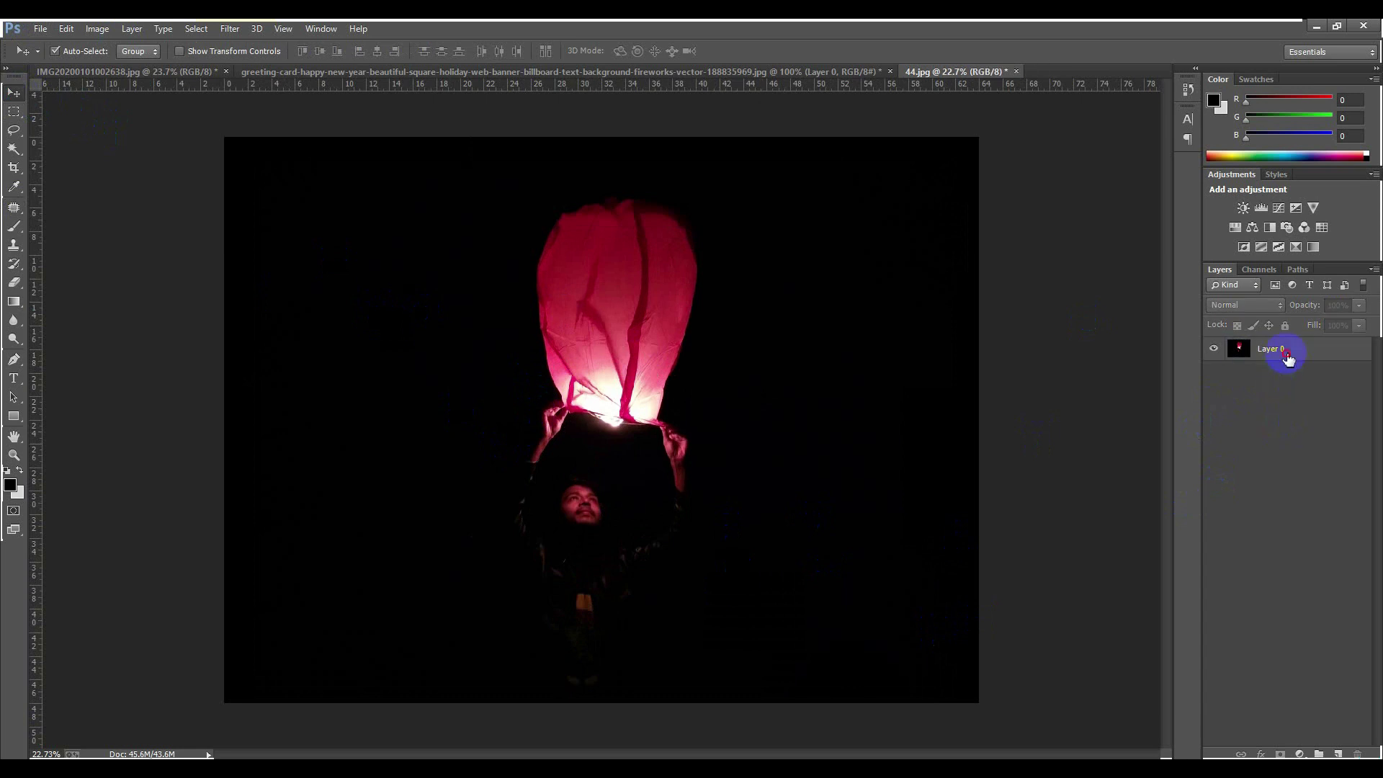
pyautogui.click(1286, 354)
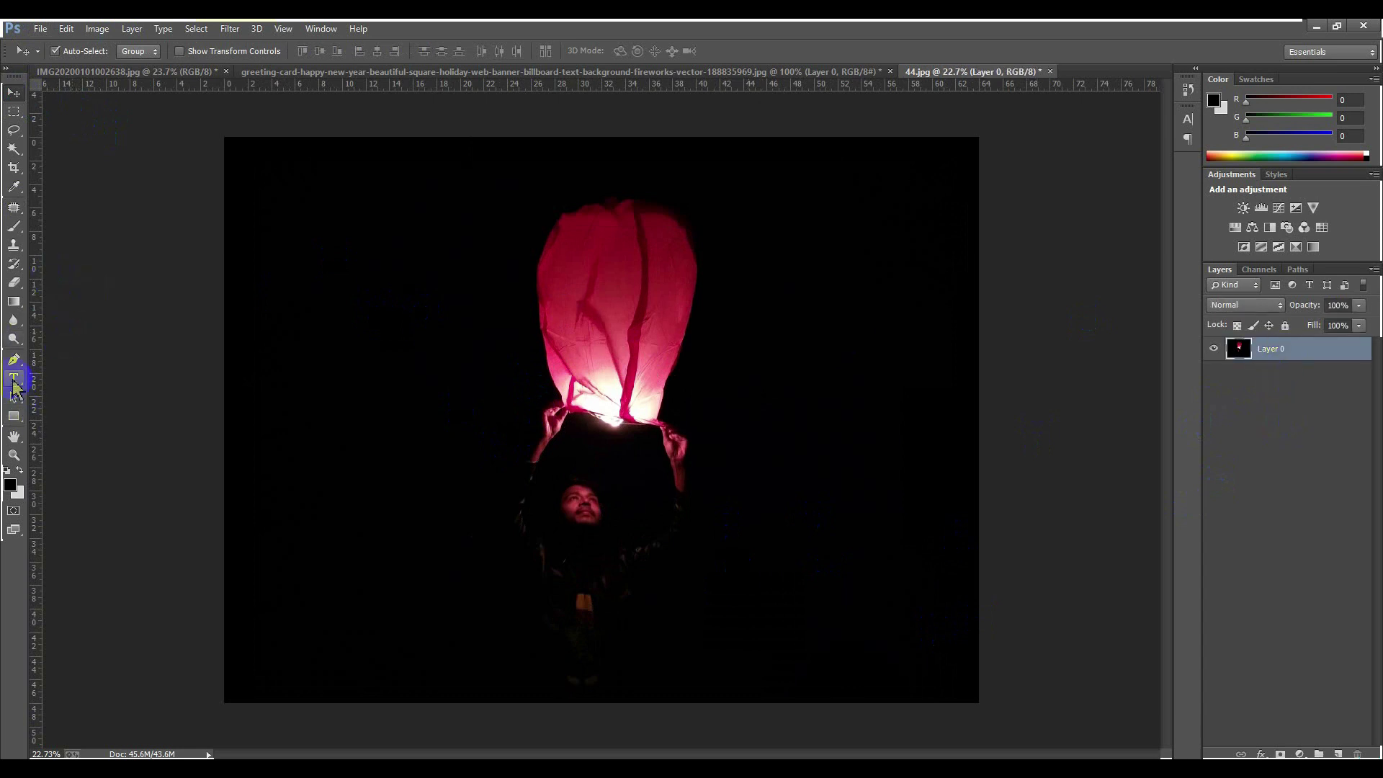
# Add the white text HAPPY NEW YEAR and place it across the lower part of the photo, below the man's face
pyautogui.click(13, 379)
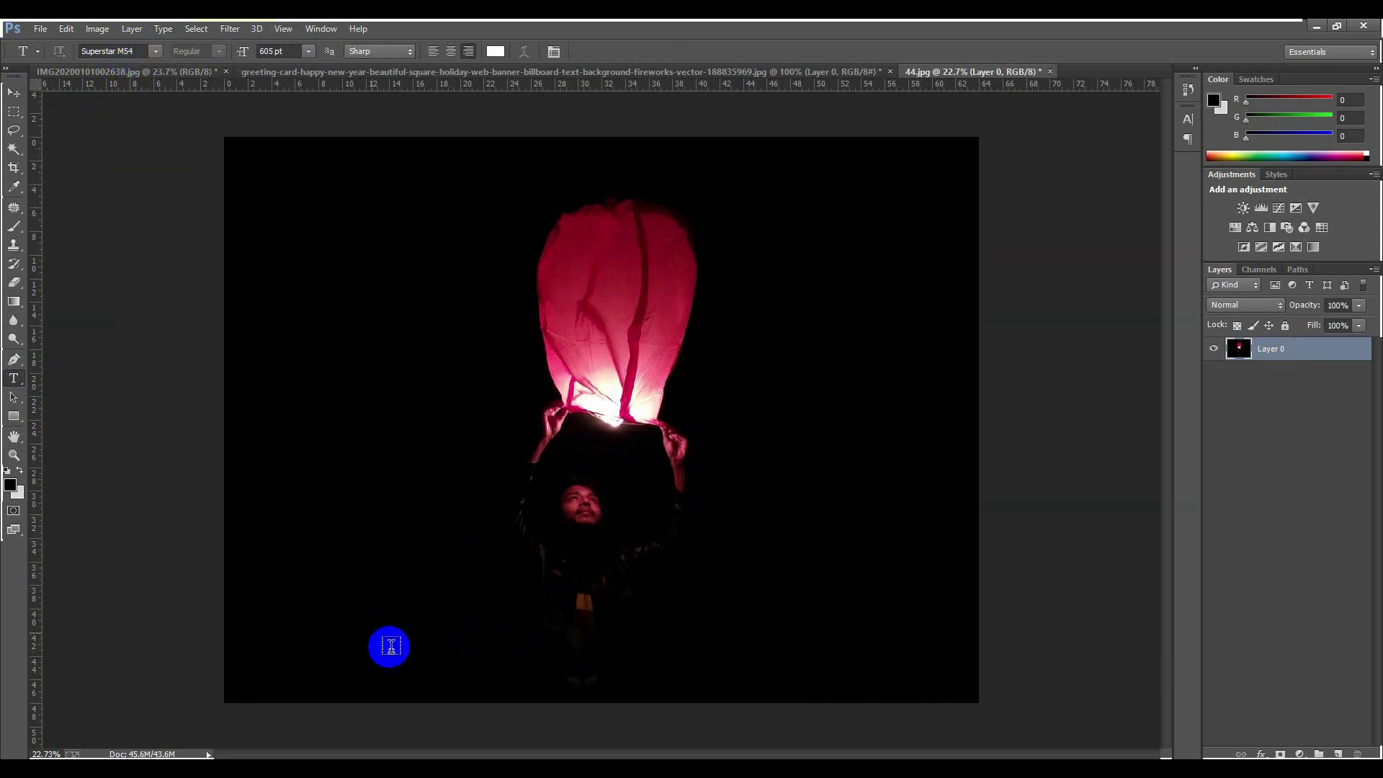
pyautogui.click(307, 605)
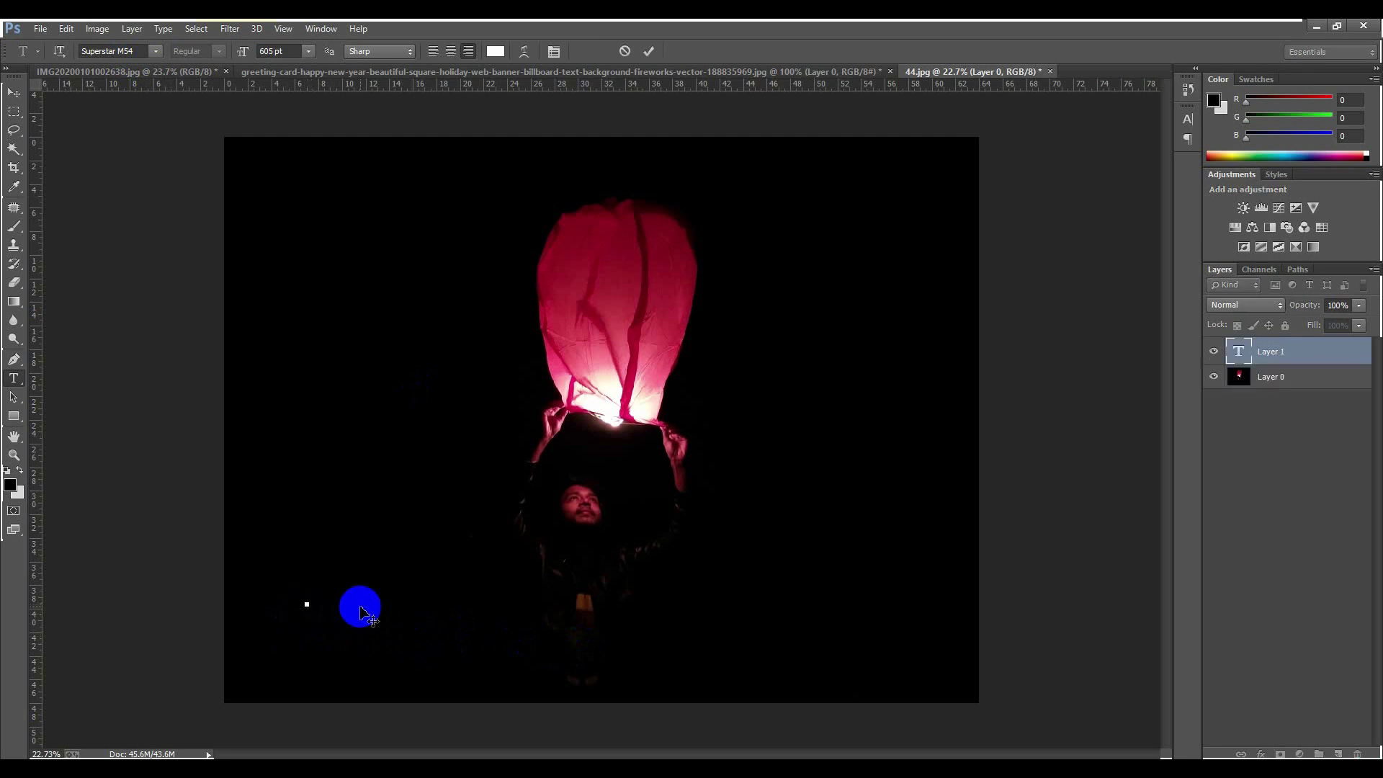
pyautogui.write('H')
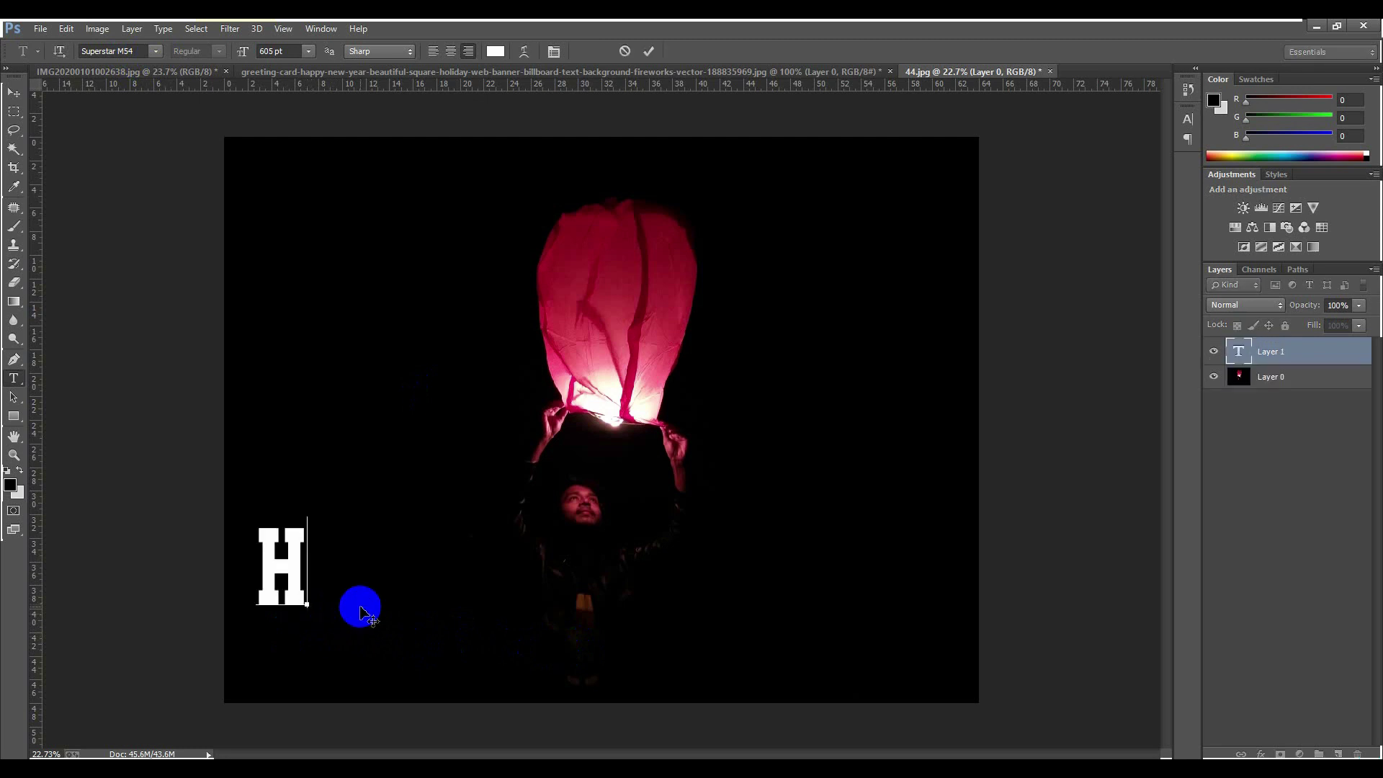
pyautogui.write('APP')
pyautogui.write('Y')
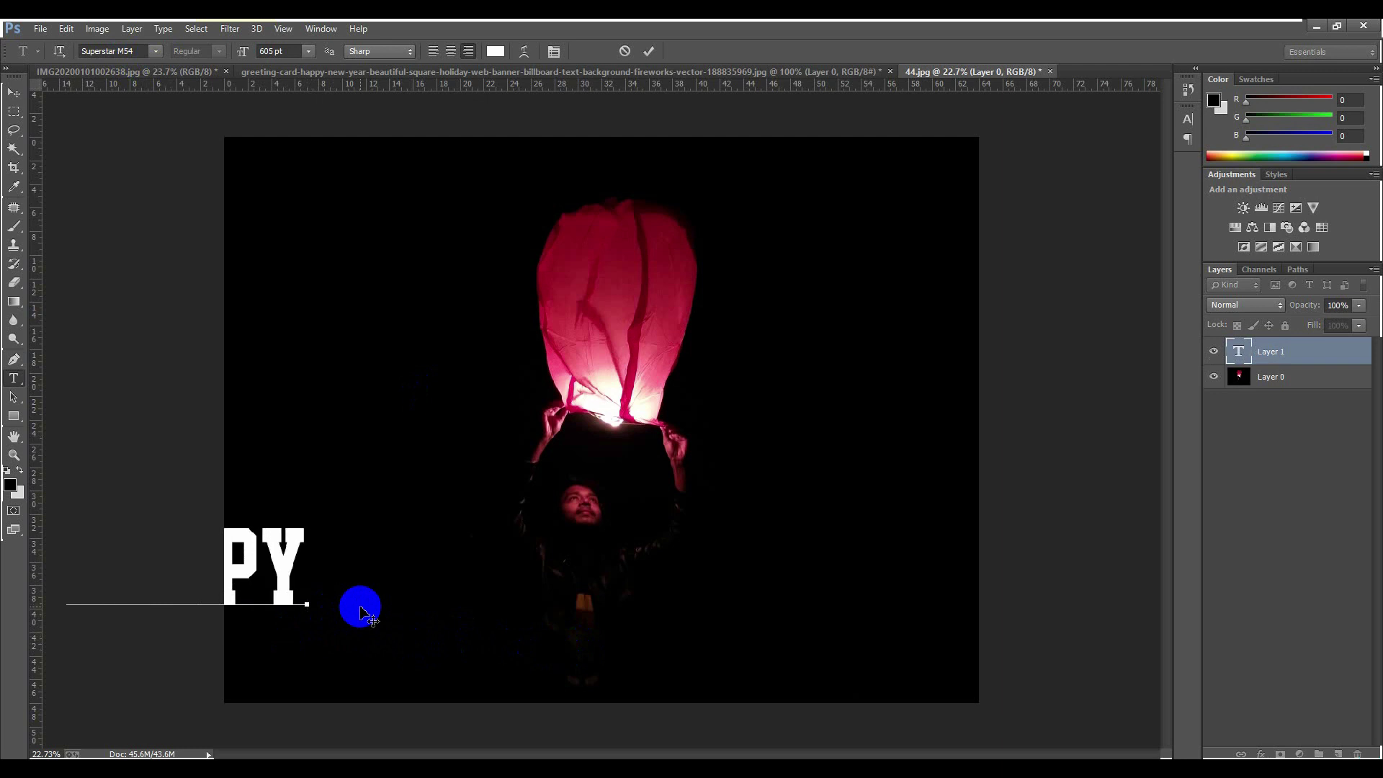
pyautogui.write(' NEW ')
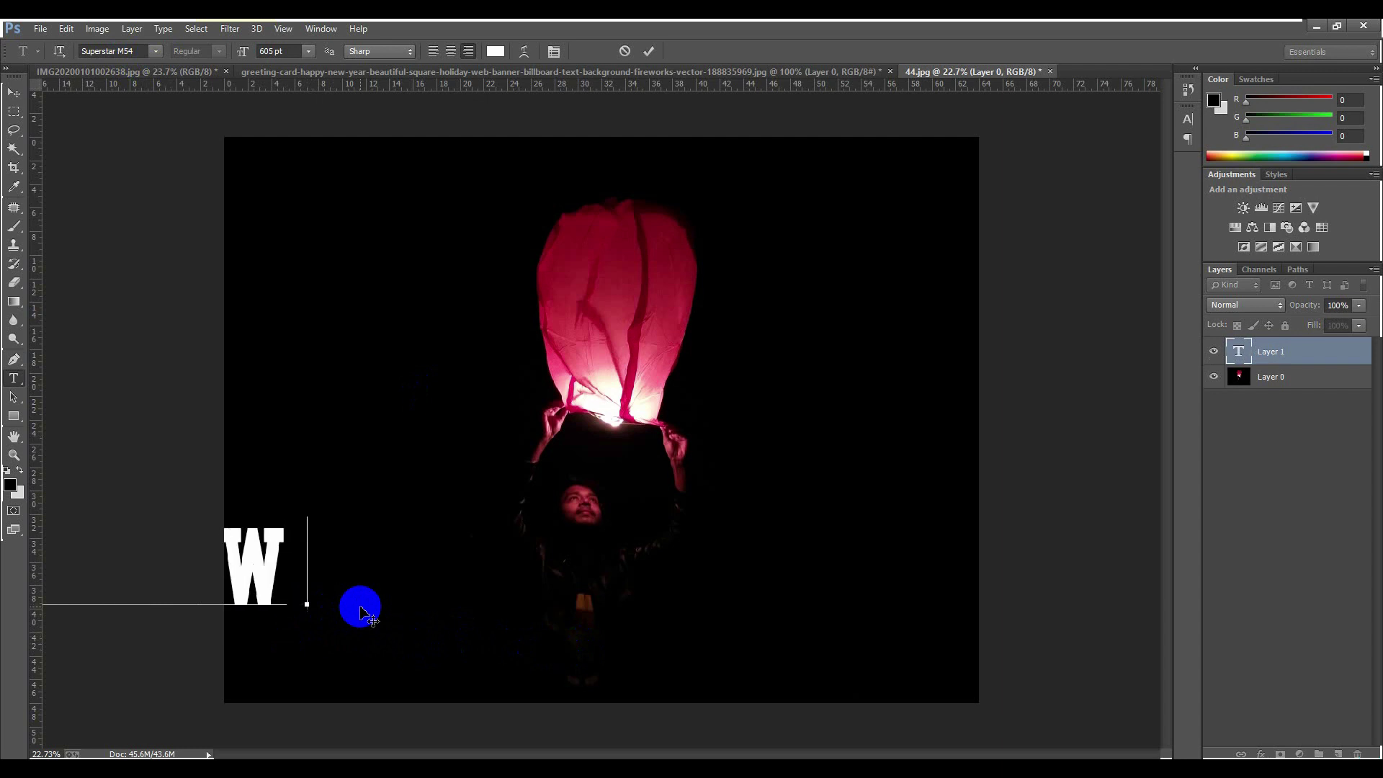
pyautogui.write('YE')
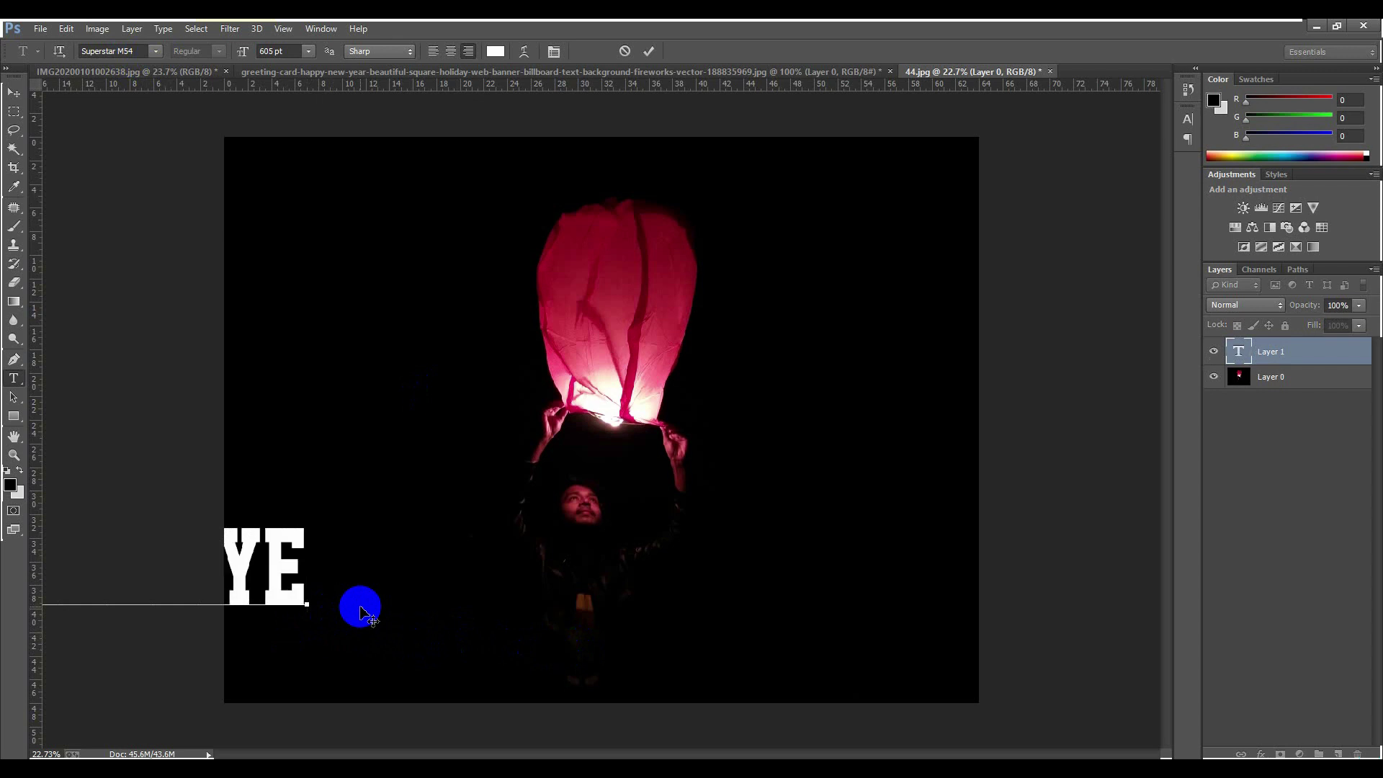
pyautogui.write('AR')
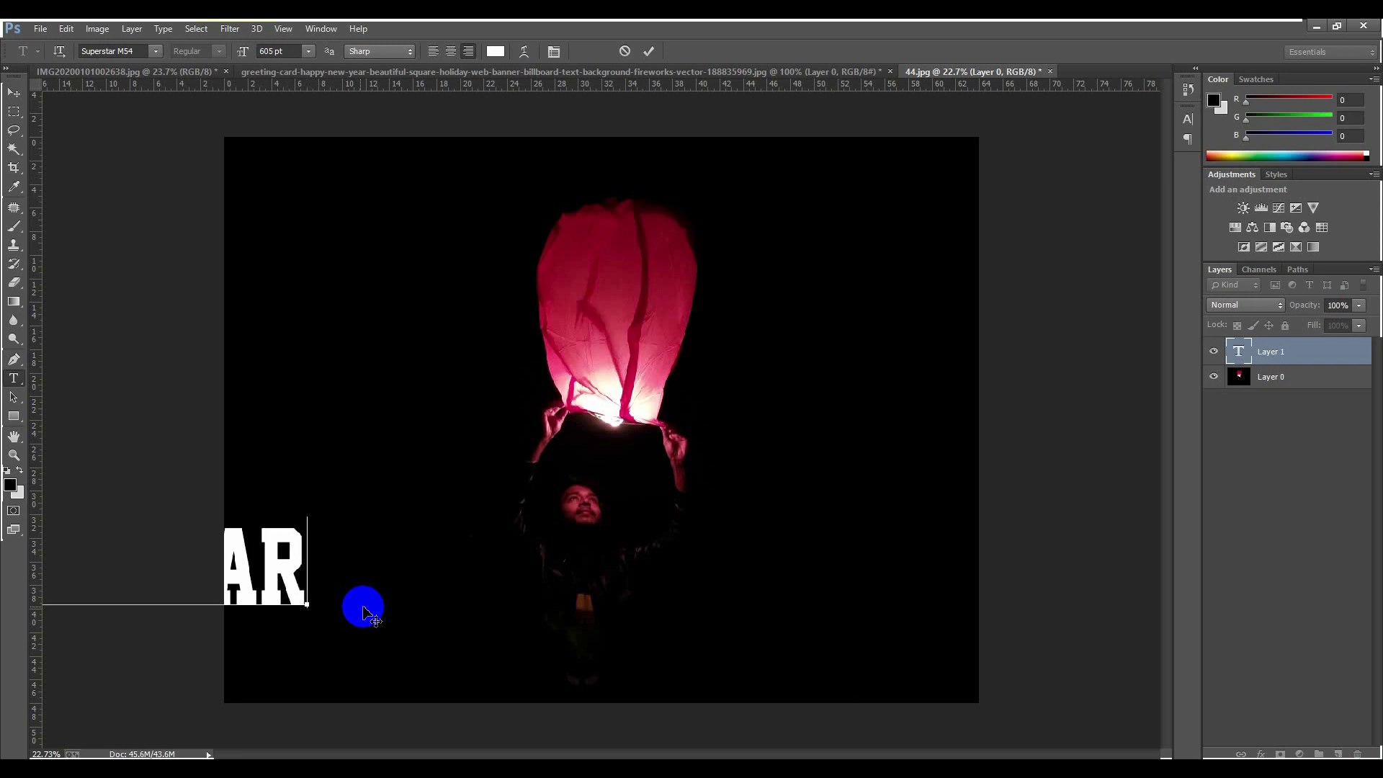
pyautogui.moveTo(382, 633); pyautogui.dragTo(1009, 712)
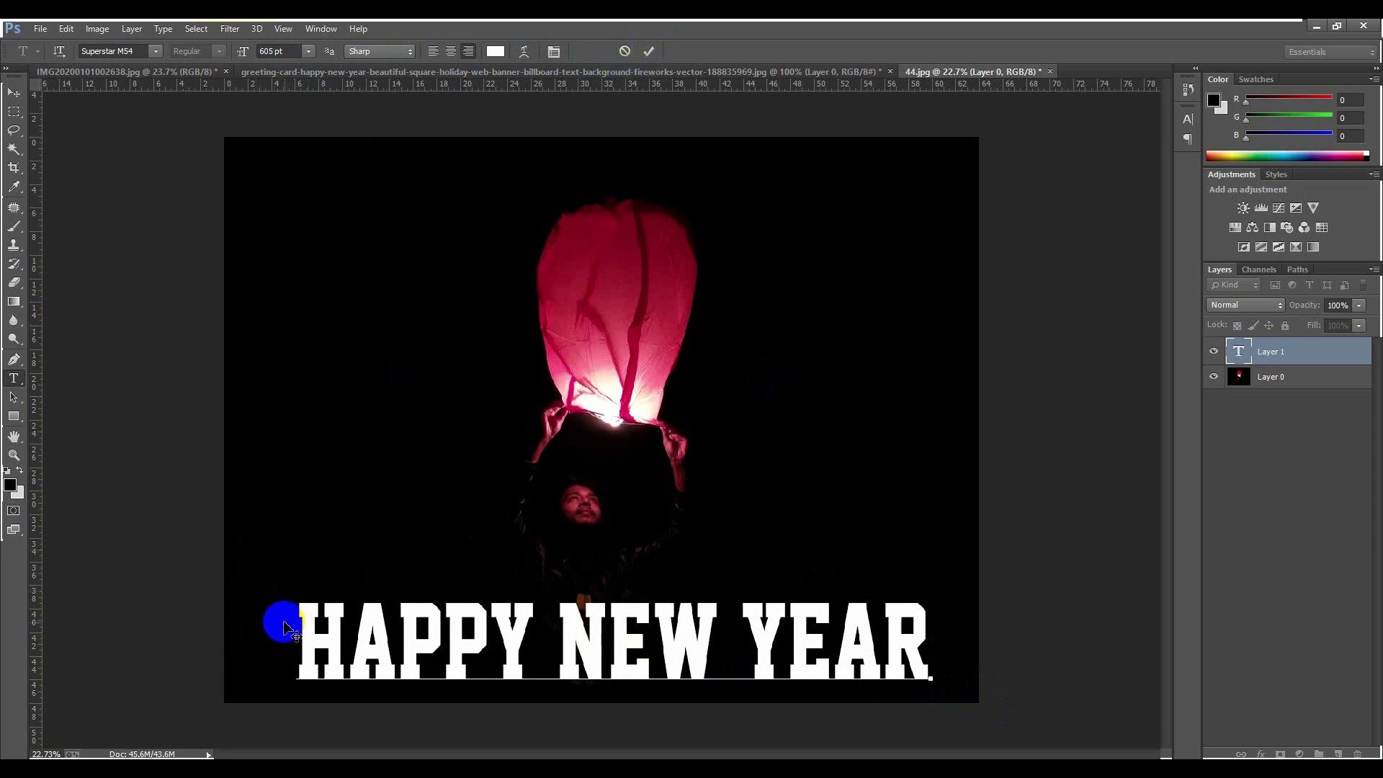
# Set the font size of the whole HAPPY NEW YEAR text to 631 pt and commit the text edit
pyautogui.moveTo(299, 624); pyautogui.dragTo(1002, 701)
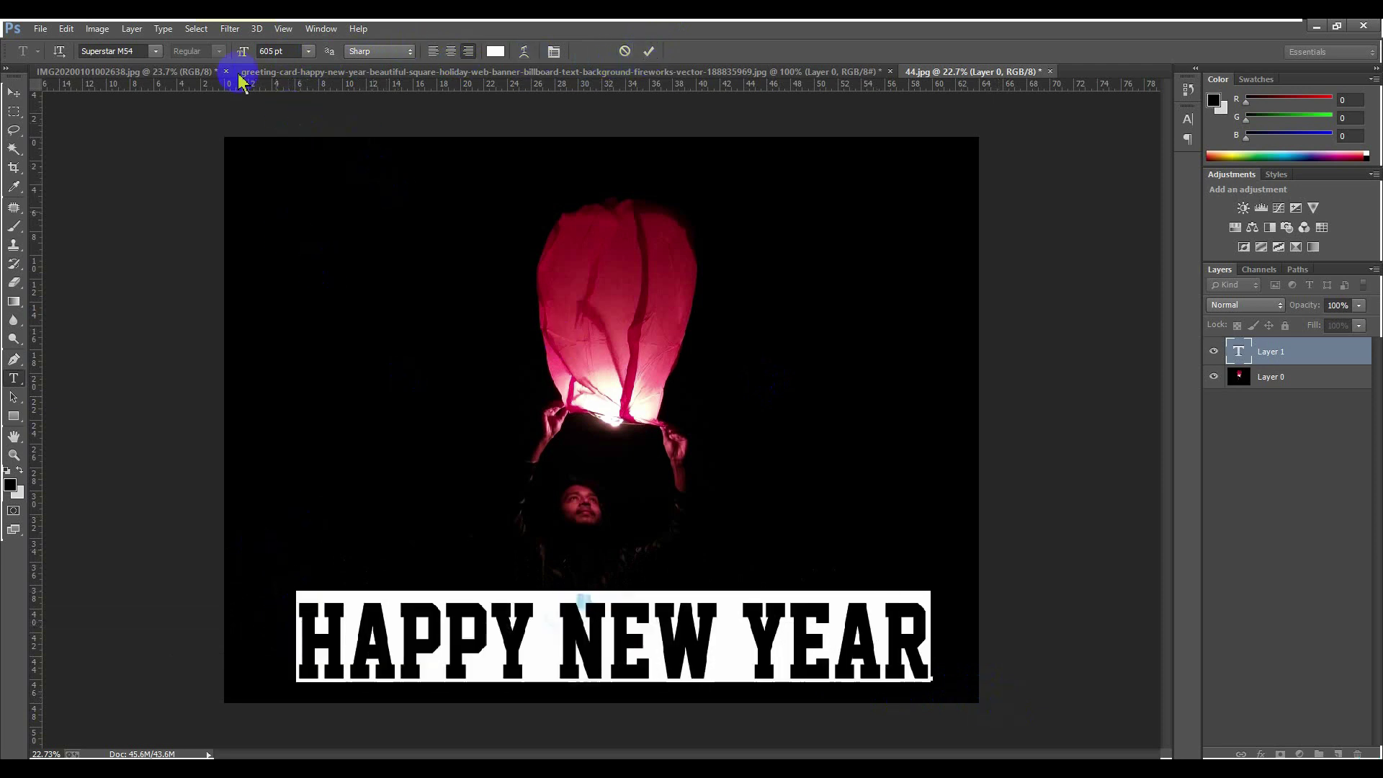
pyautogui.moveTo(243, 59); pyautogui.dragTo(261, 60)
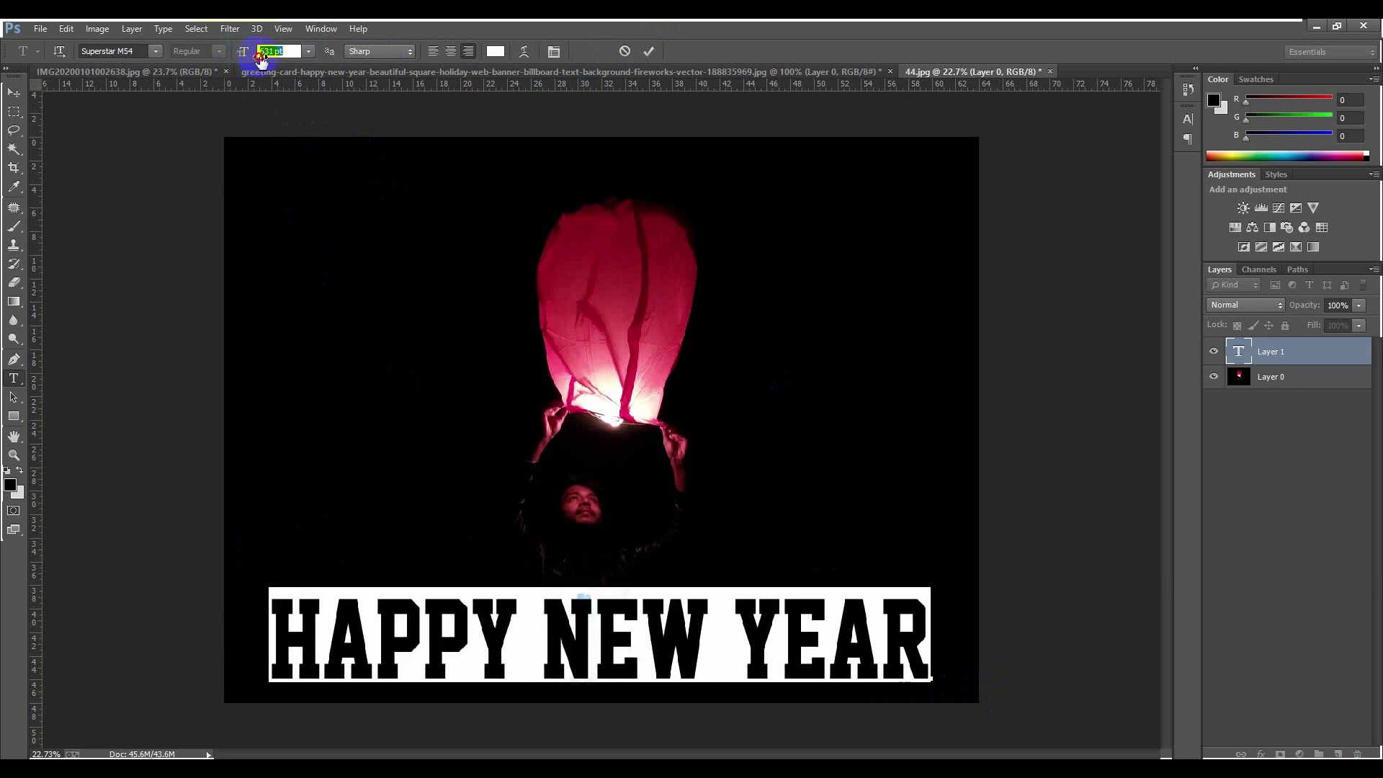
pyautogui.click(277, 53)
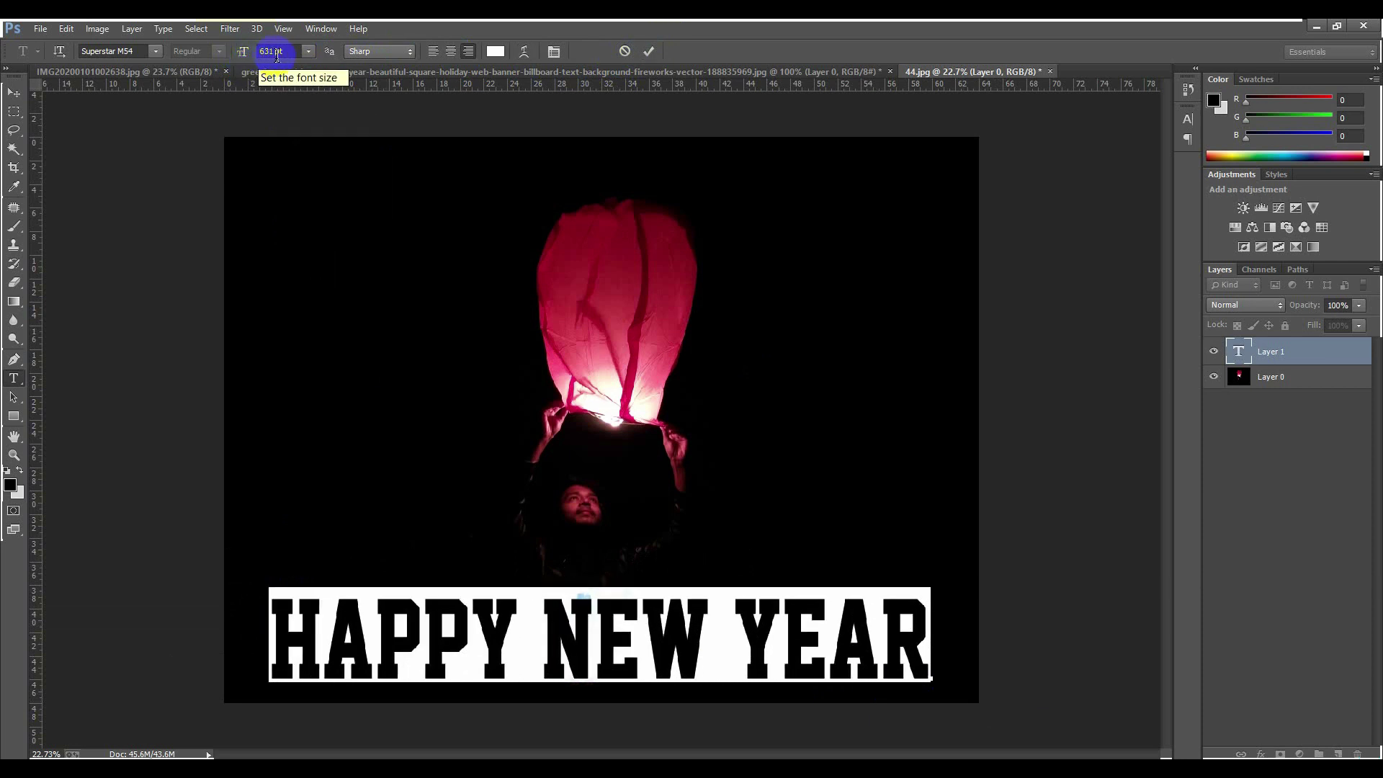
pyautogui.click(649, 52)
# Move the HAPPY NEW YEAR text slightly down, close to the photo's bottom edge, and deselect its layer
pyautogui.click(12, 93)
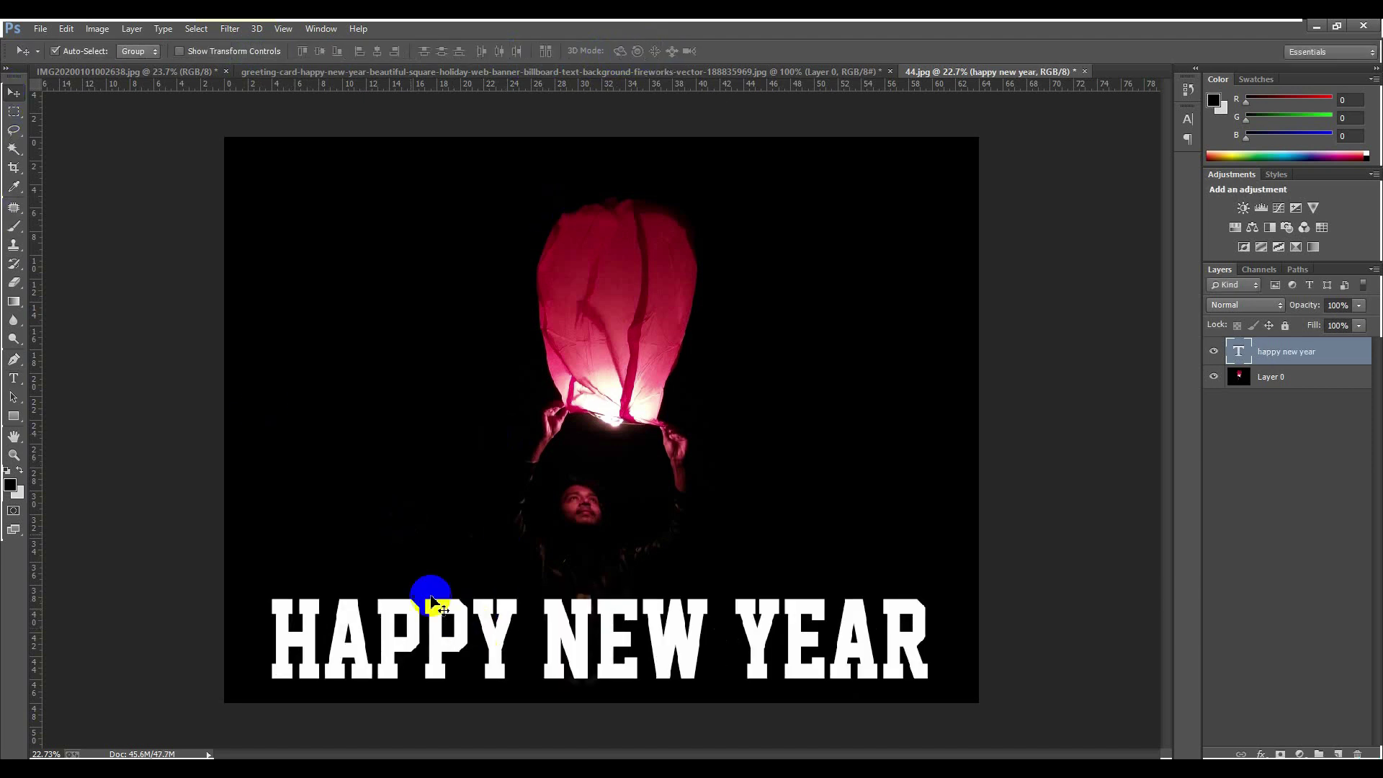
pyautogui.moveTo(438, 611)
pyautogui.mouseDown()
pyautogui.moveTo(453, 613)
pyautogui.moveTo(448, 629)
pyautogui.mouseUp()
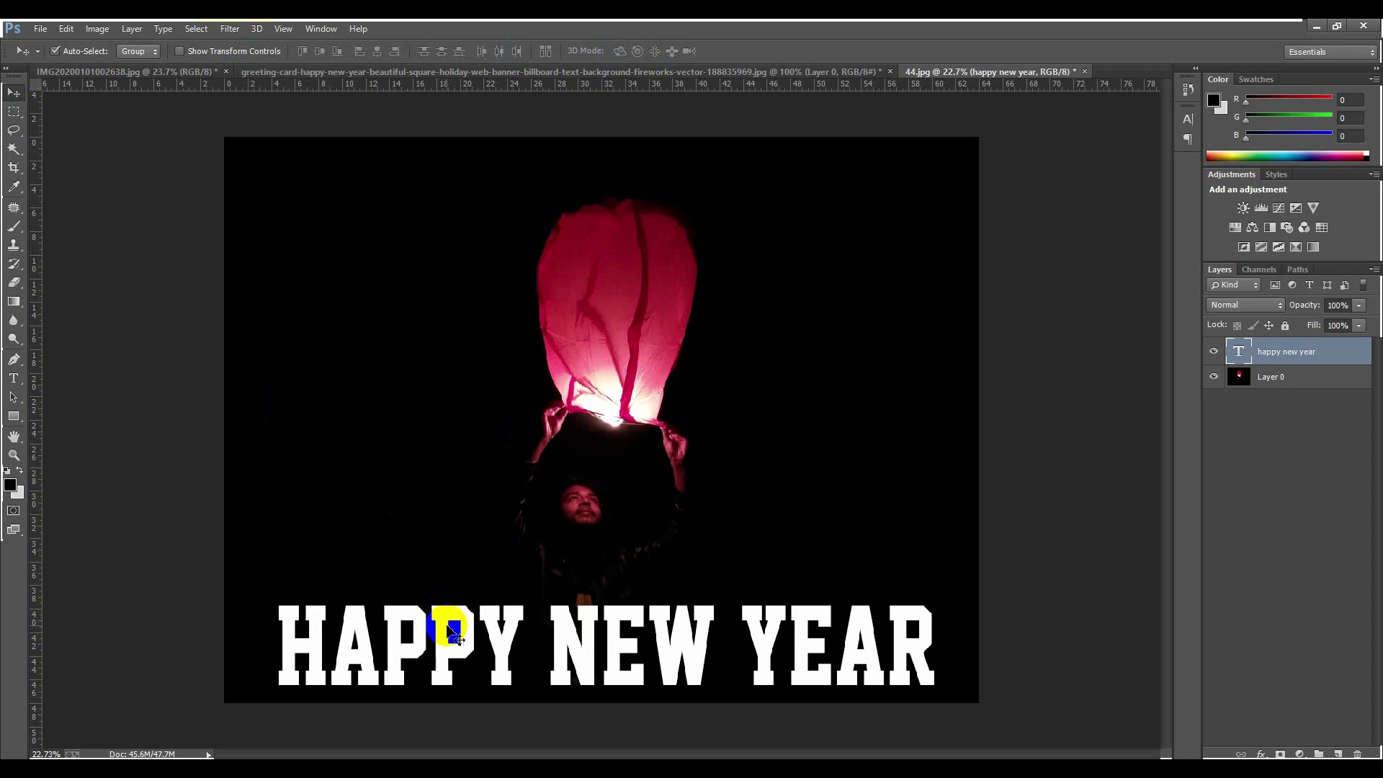
pyautogui.moveTo(441, 625); pyautogui.dragTo(442, 629)
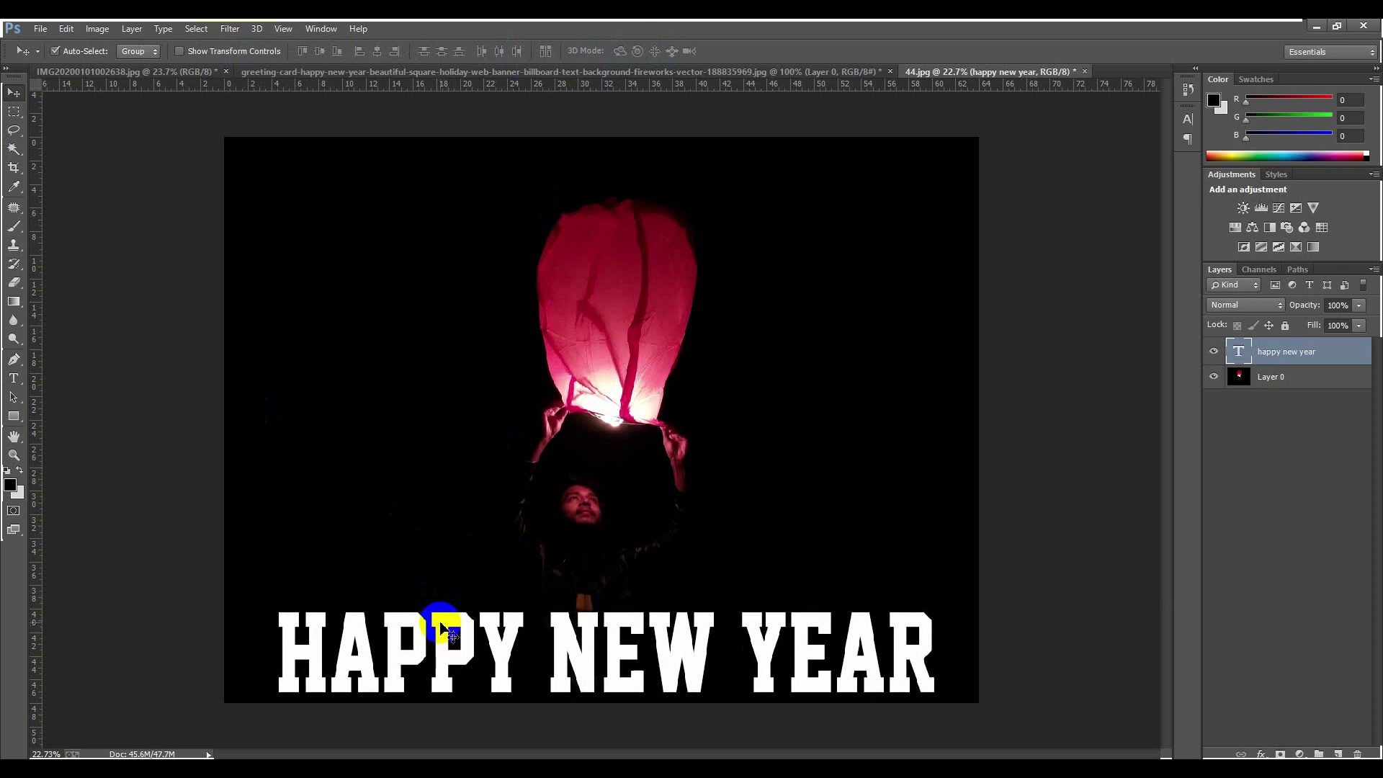
pyautogui.hotkey('shift', 'Up')
pyautogui.hotkey('shift', 'Down')
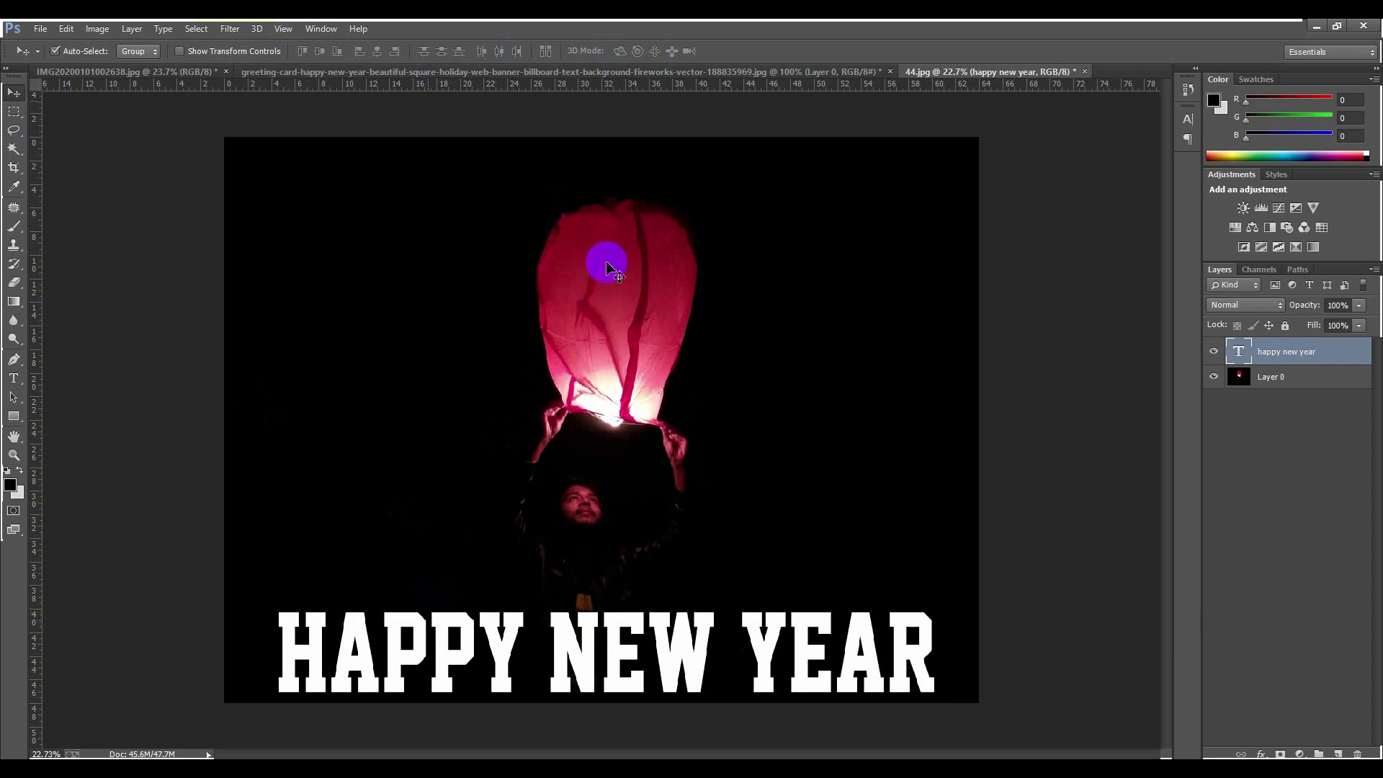
pyautogui.click(1200, 492)
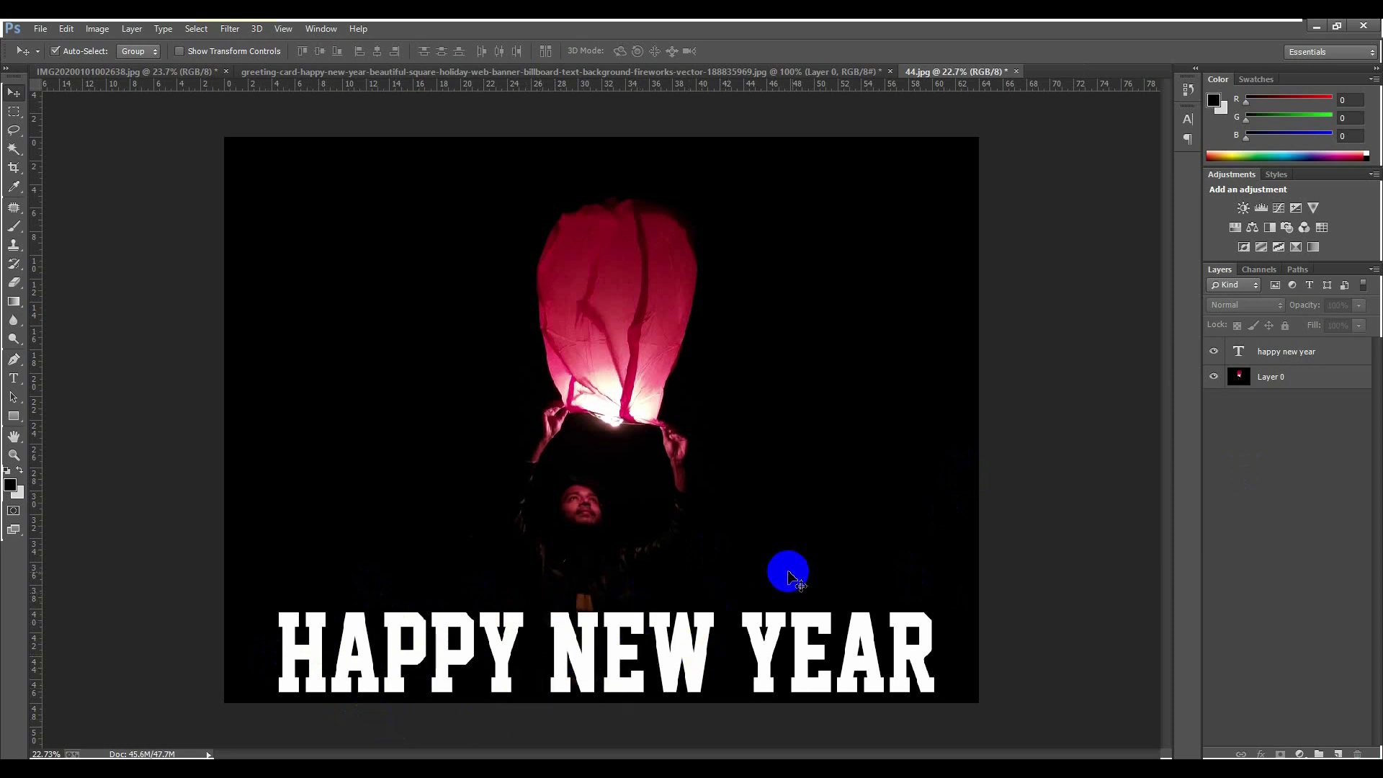
# Copy the fireworks image from its document into 44.jpg and scale it to about 513% so it covers the text
pyautogui.click(539, 73)
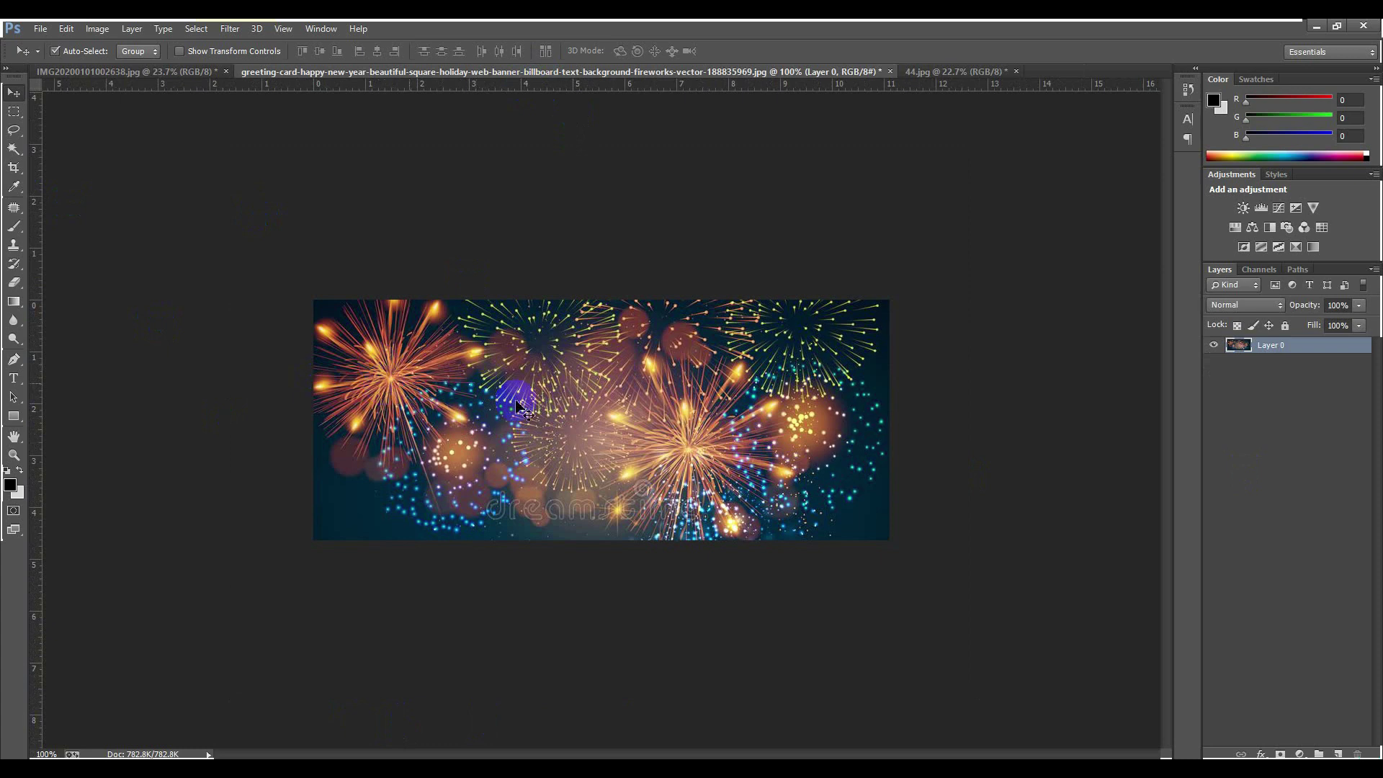
pyautogui.moveTo(598, 394); pyautogui.dragTo(603, 618)
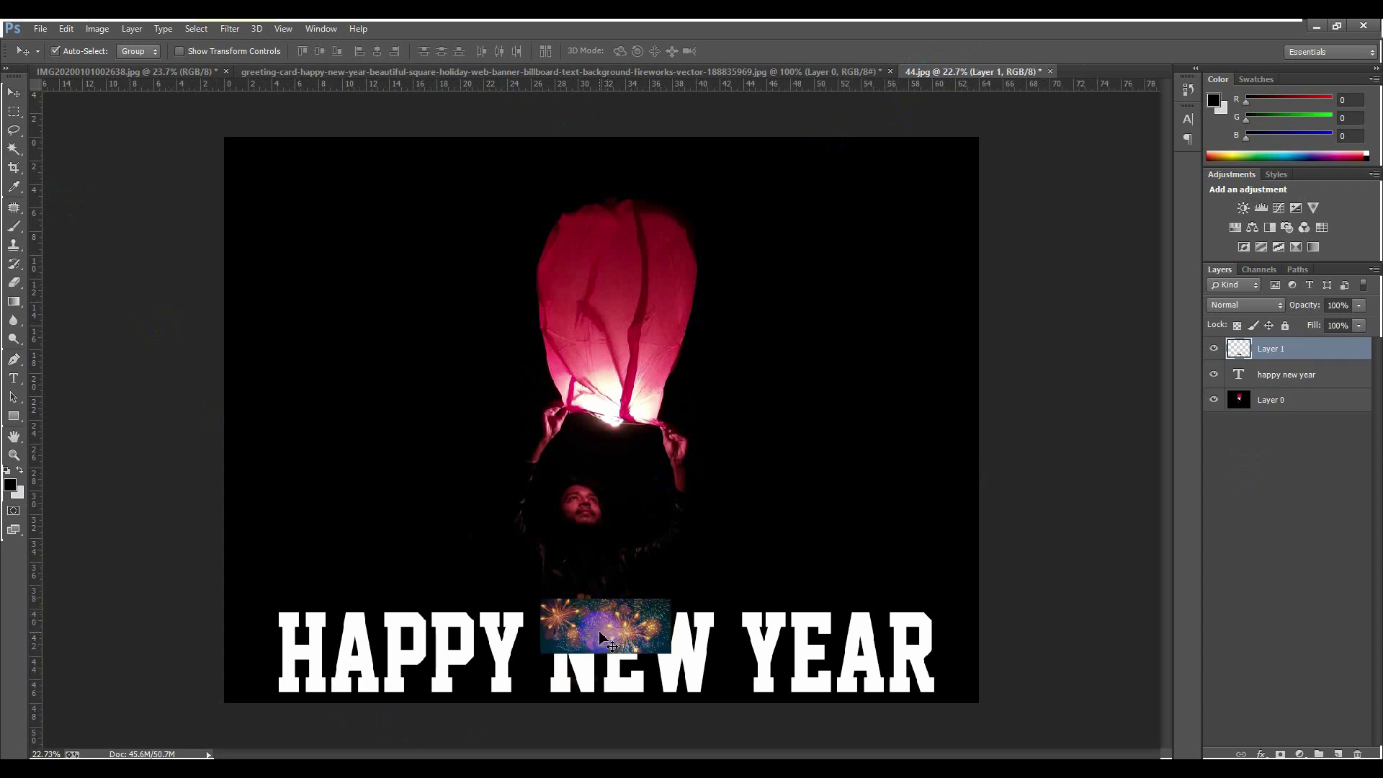
pyautogui.hotkey('ctrl', 't')
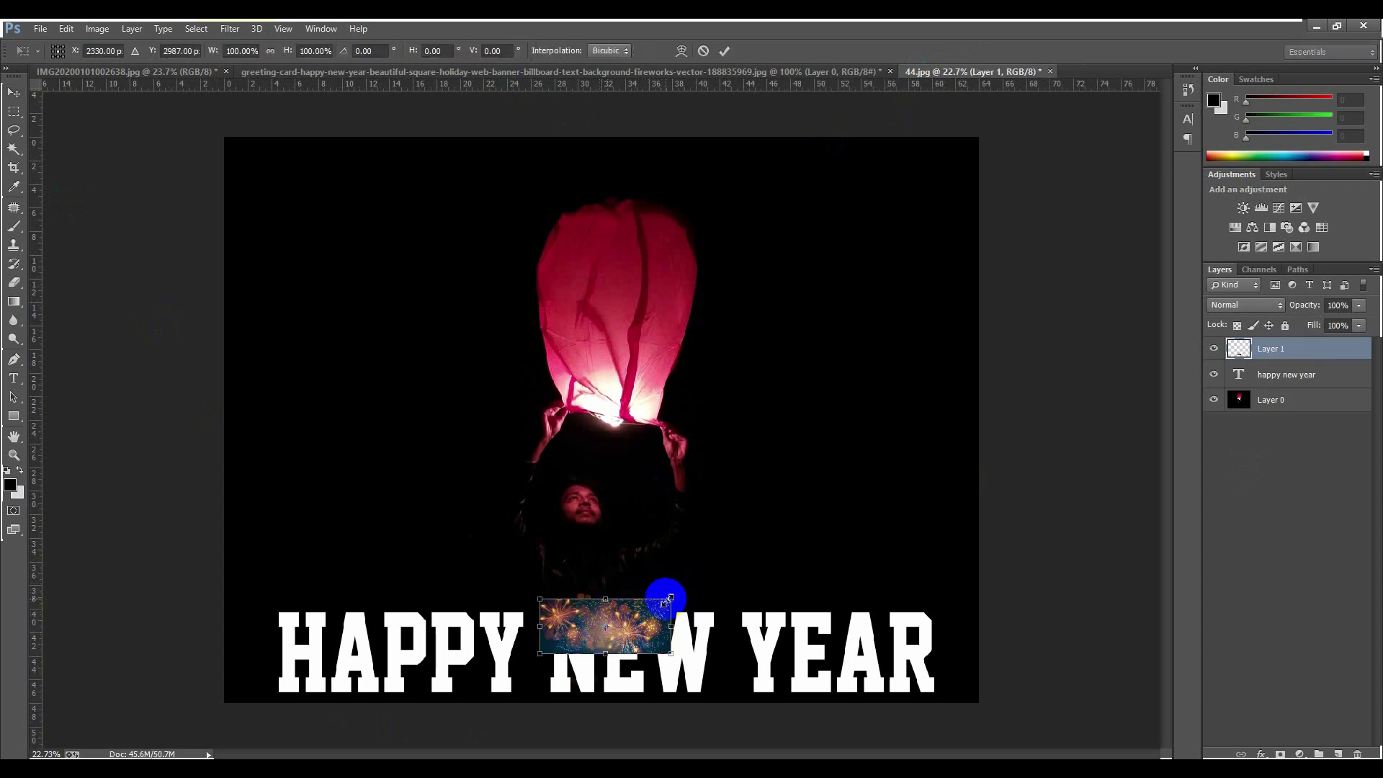
pyautogui.moveTo(674, 598); pyautogui.dragTo(920, 431)
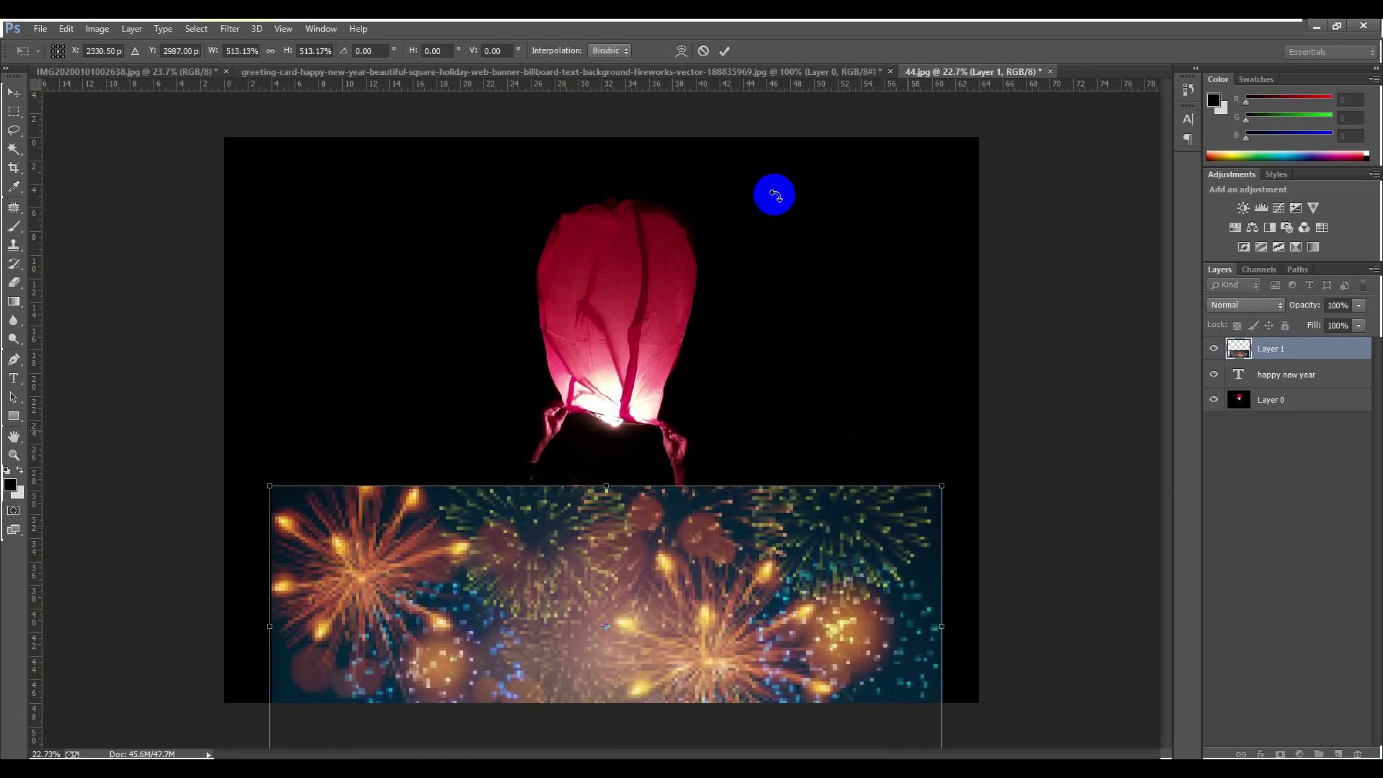
pyautogui.click(725, 52)
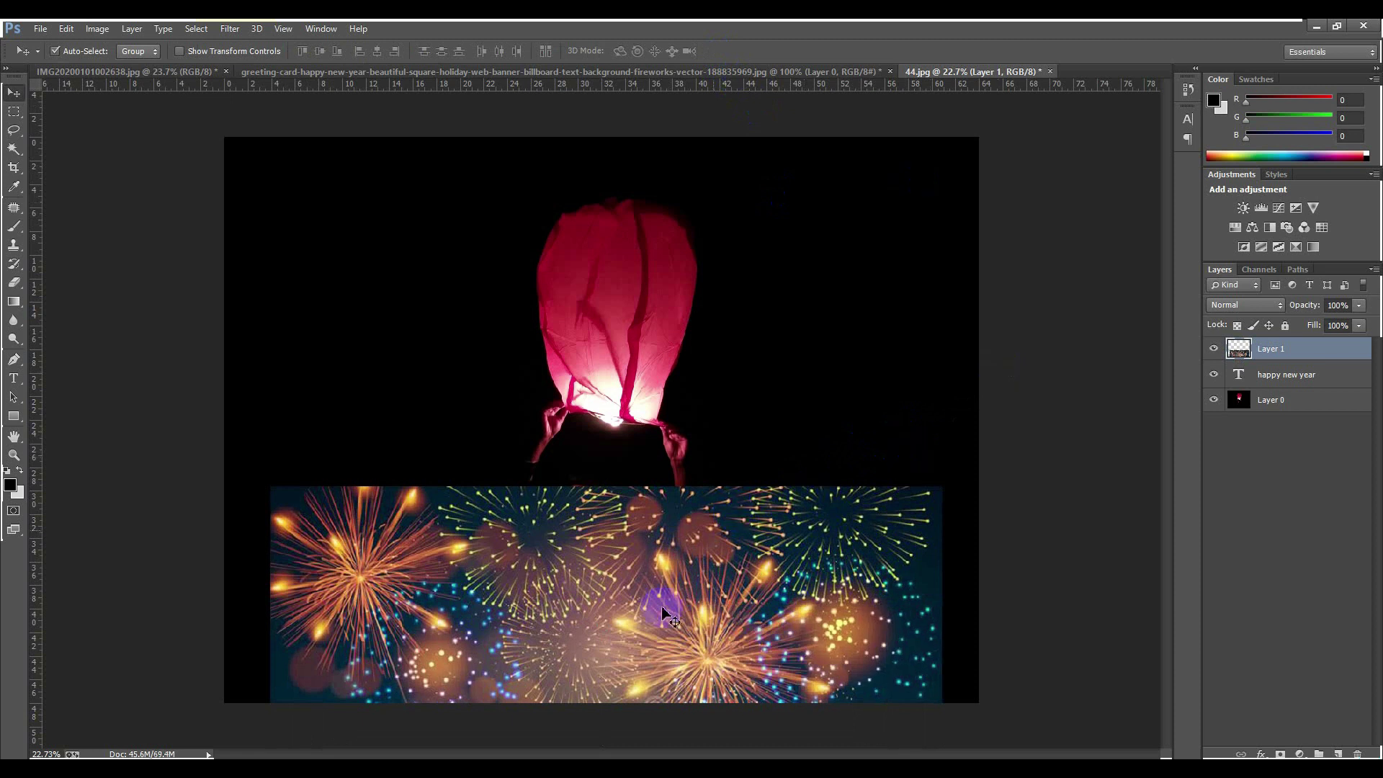
# Clip the fireworks layer to the happy new year text layer with a clipping mask
pyautogui.click(1297, 379)
pyautogui.click(1293, 356)
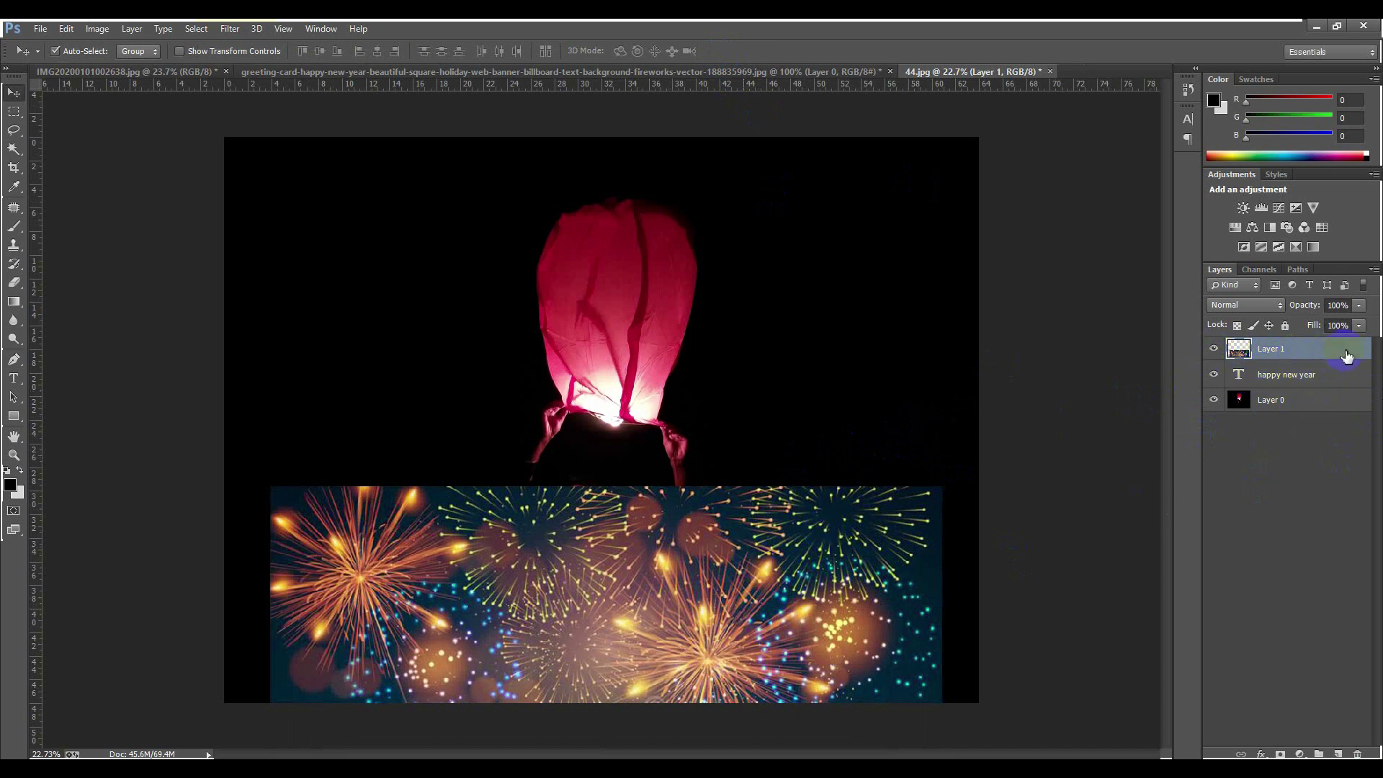
pyautogui.click(1307, 383)
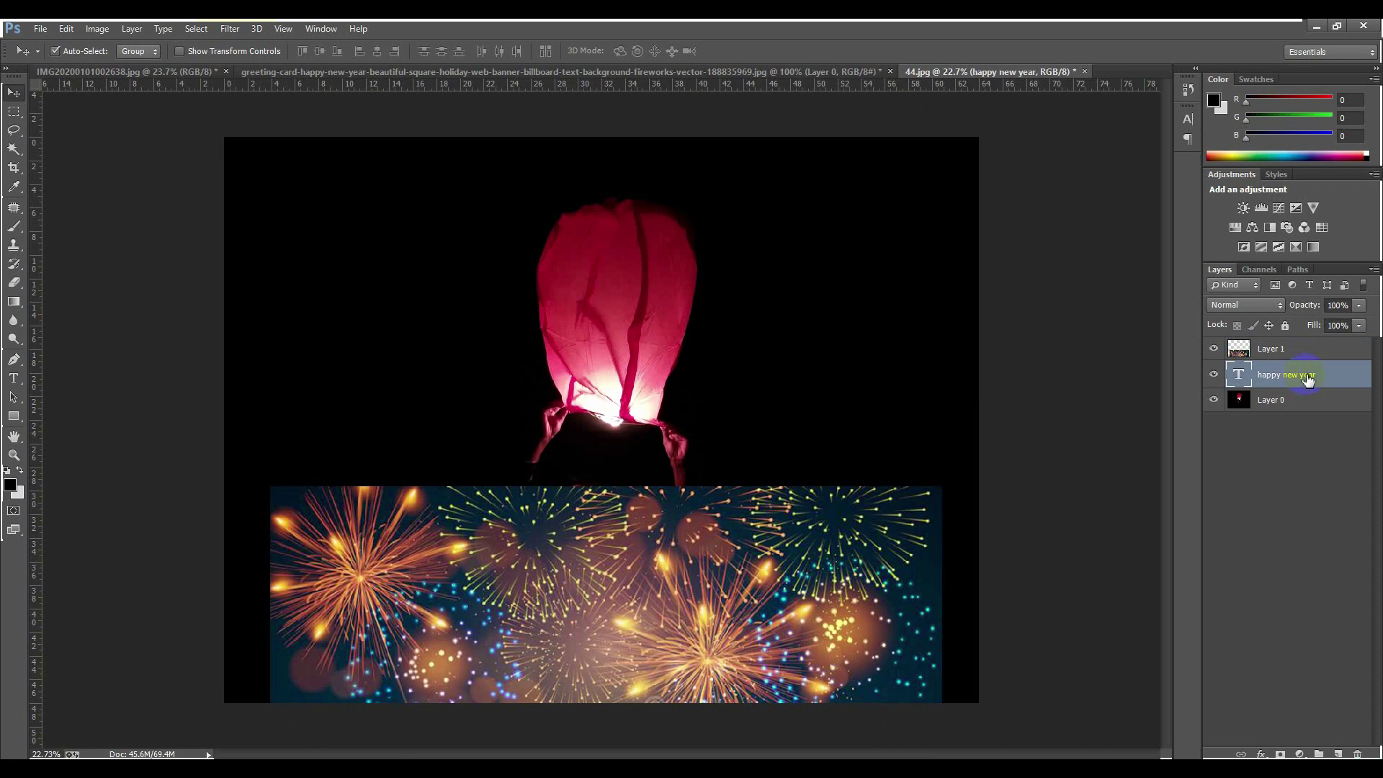
pyautogui.click(1329, 353)
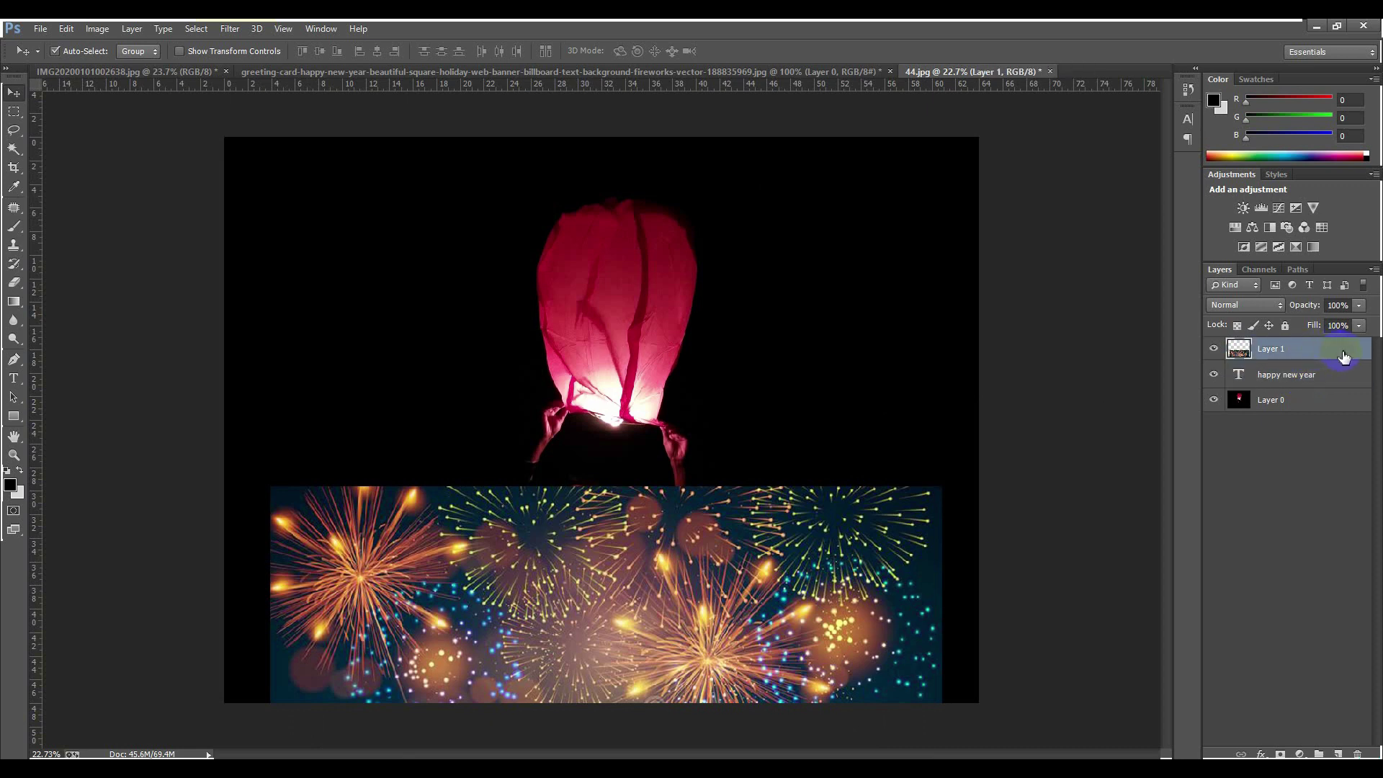
pyautogui.rightClick(1345, 358)
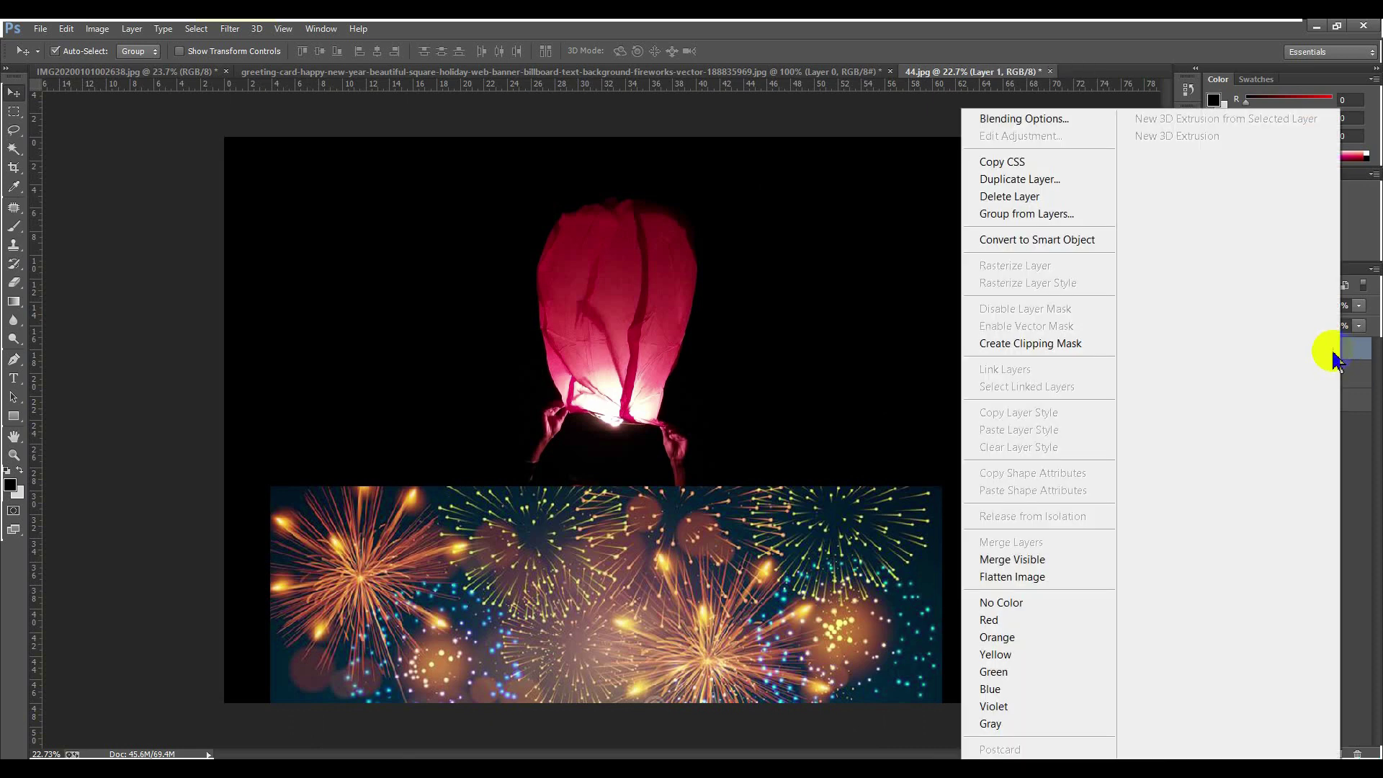
pyautogui.click(1070, 347)
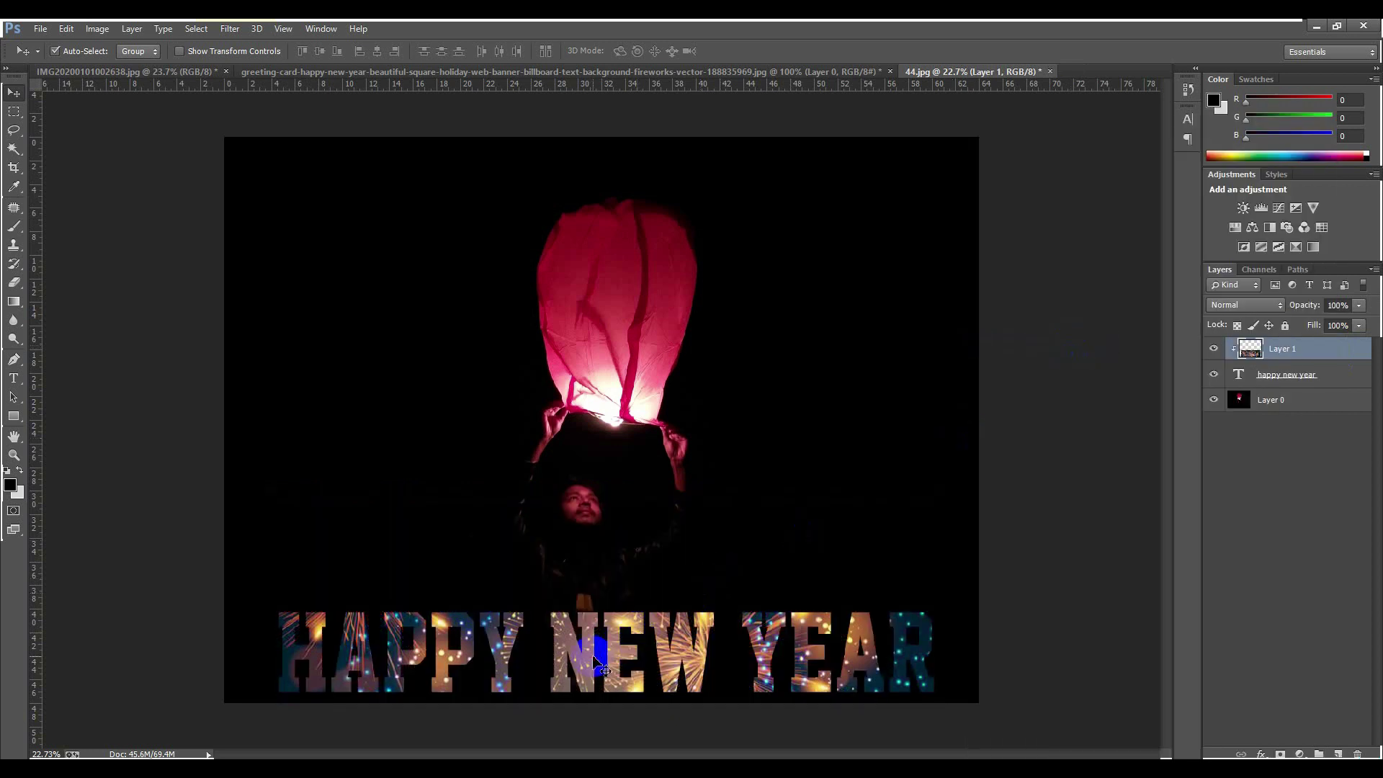
# Scale the clipped fireworks layer to about 98.6% and reposition it slightly within the HAPPY NEW YEAR letters
pyautogui.hotkey('ctrl', 't')
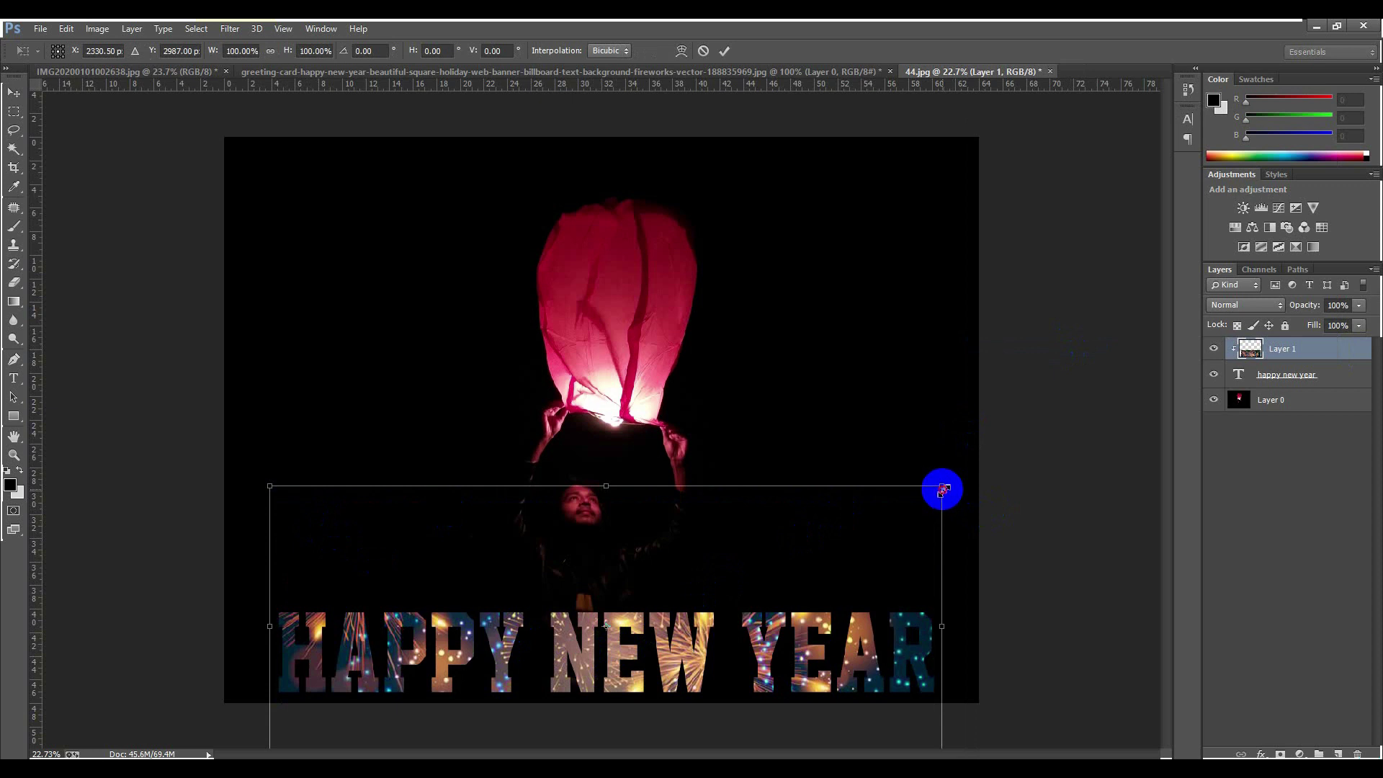
pyautogui.moveTo(942, 491); pyautogui.dragTo(937, 492)
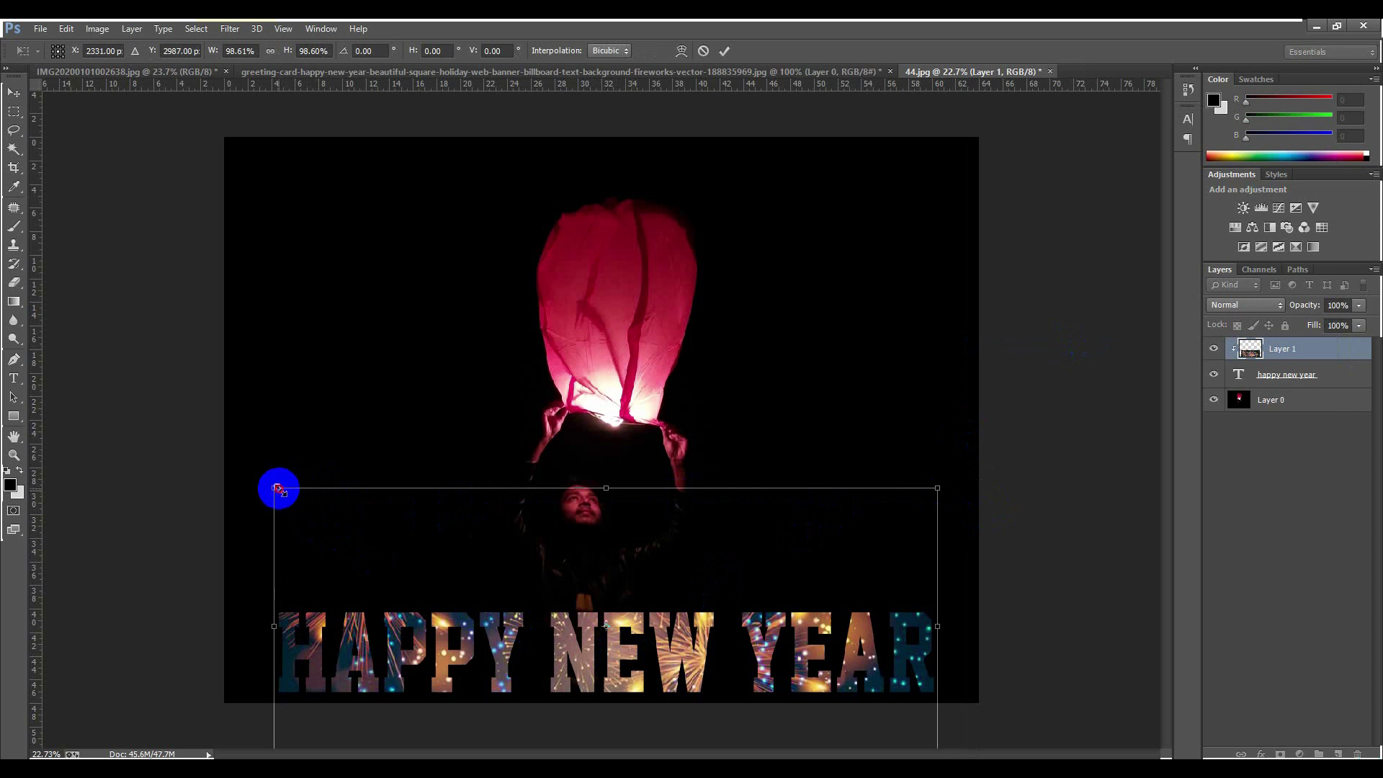
pyautogui.click(724, 51)
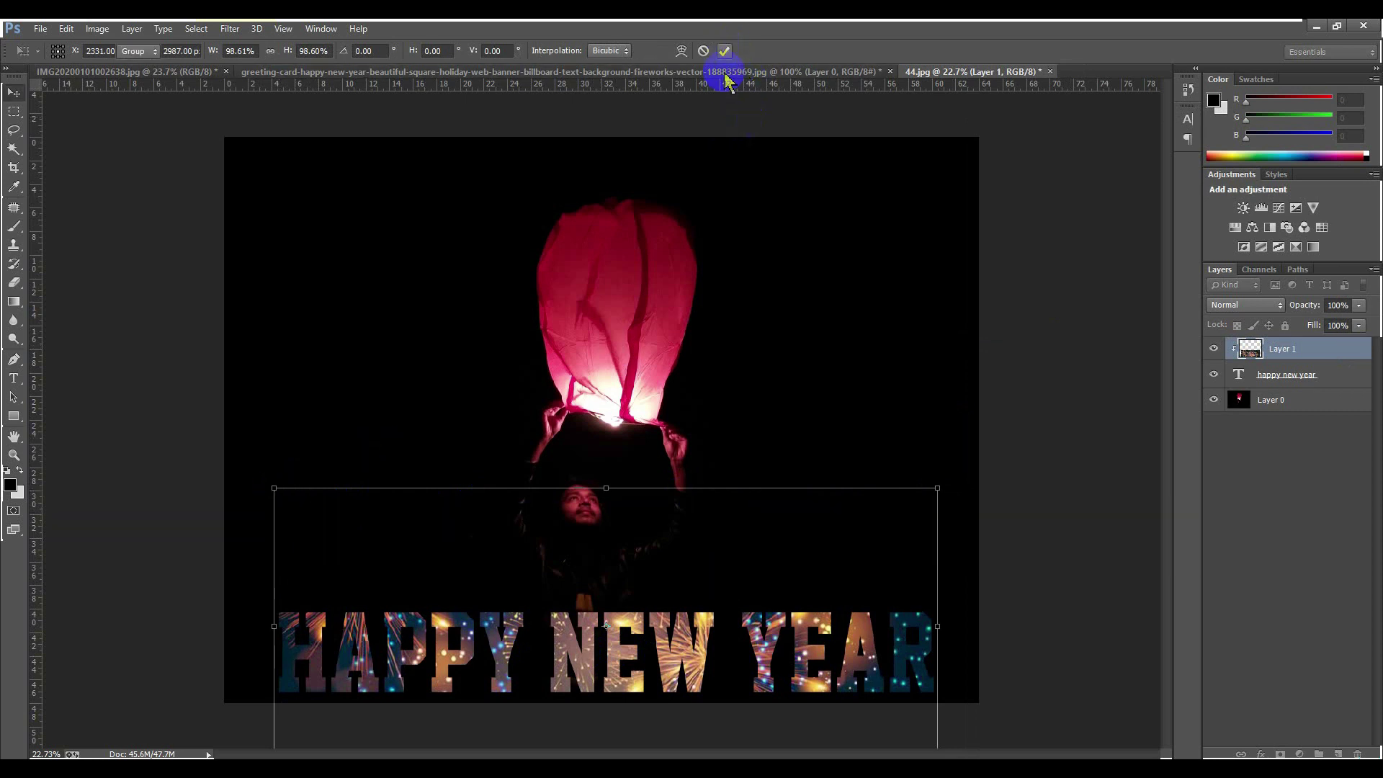
pyautogui.moveTo(589, 643)
pyautogui.mouseDown()
pyautogui.moveTo(605, 650)
pyautogui.moveTo(573, 647)
pyautogui.mouseUp()
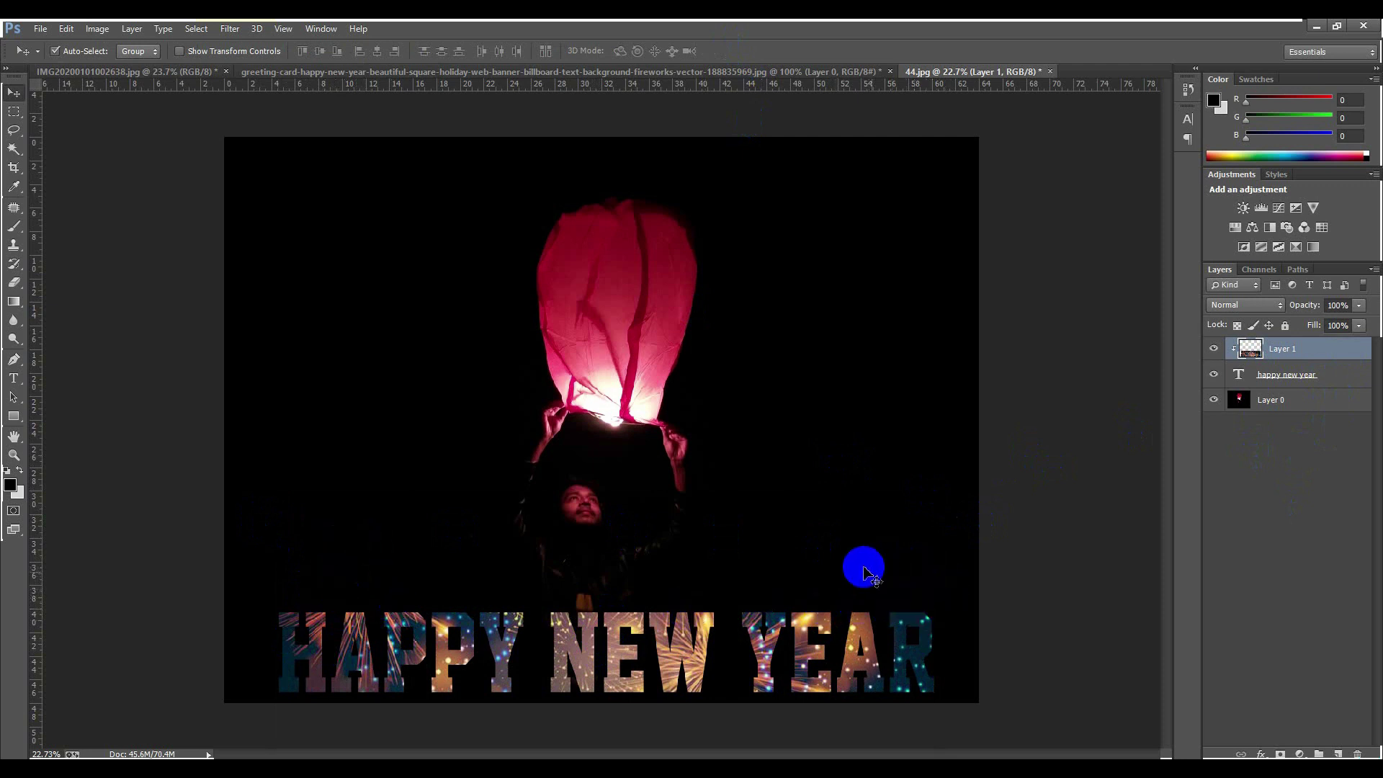
# Place the orange double-burst fireworks image from the desktop's New folder into 44.jpg at about 350% scale
pyautogui.click(1313, 26)
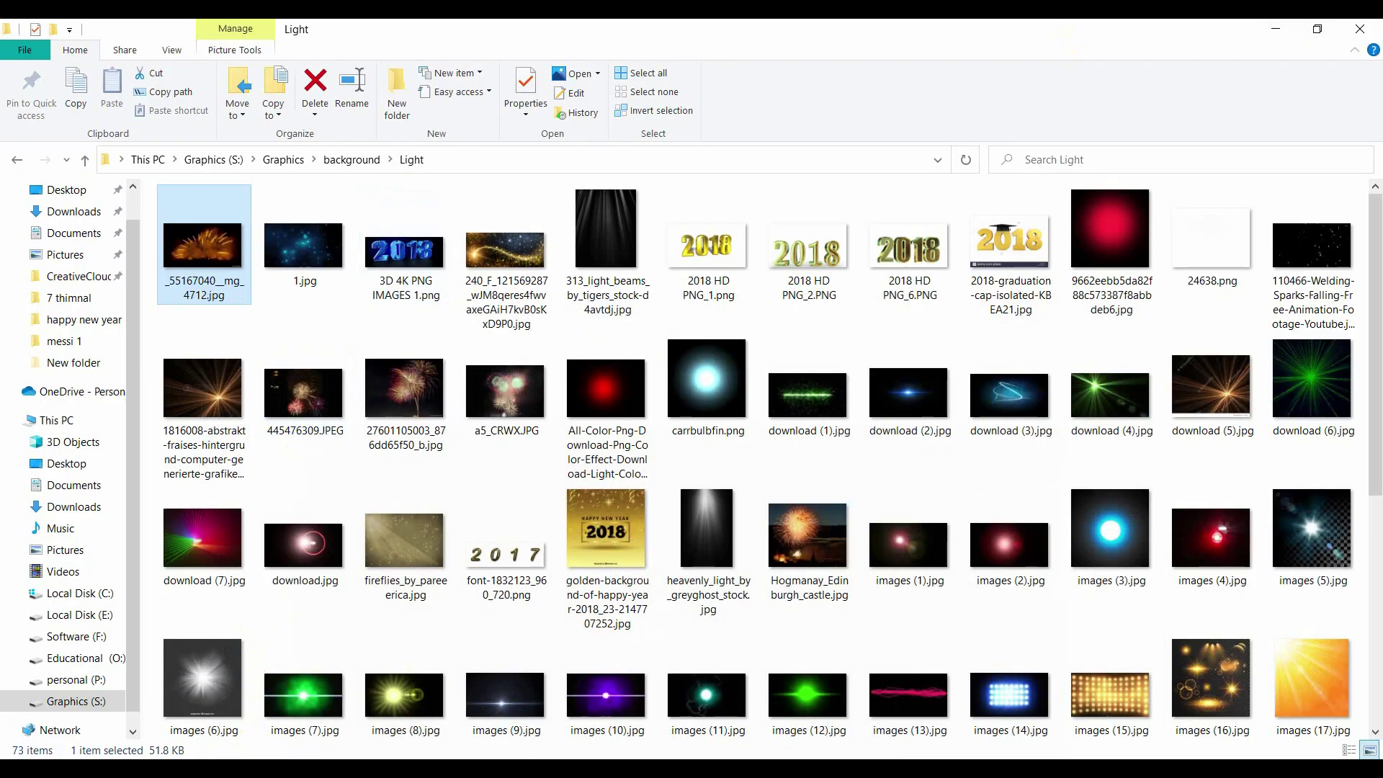
pyautogui.click(1276, 28)
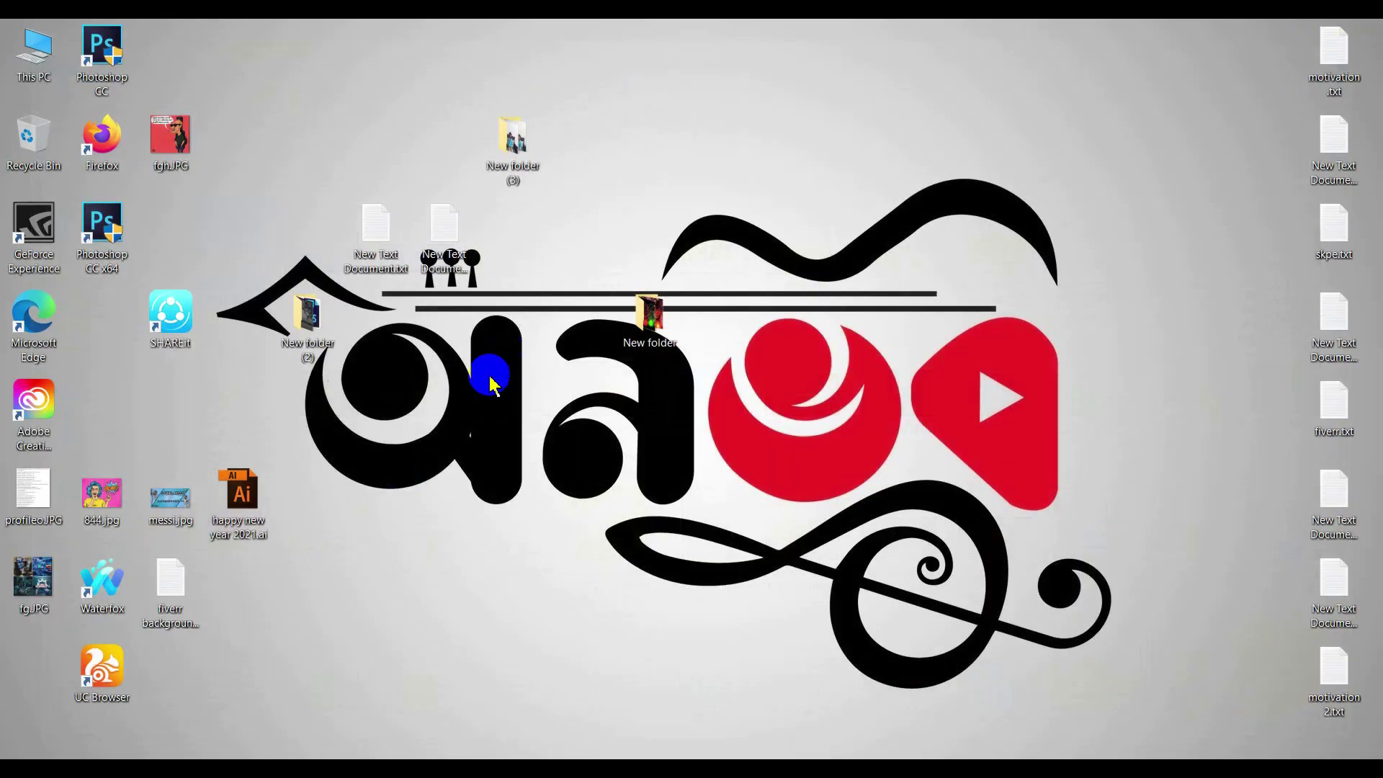
pyautogui.doubleClick(649, 320)
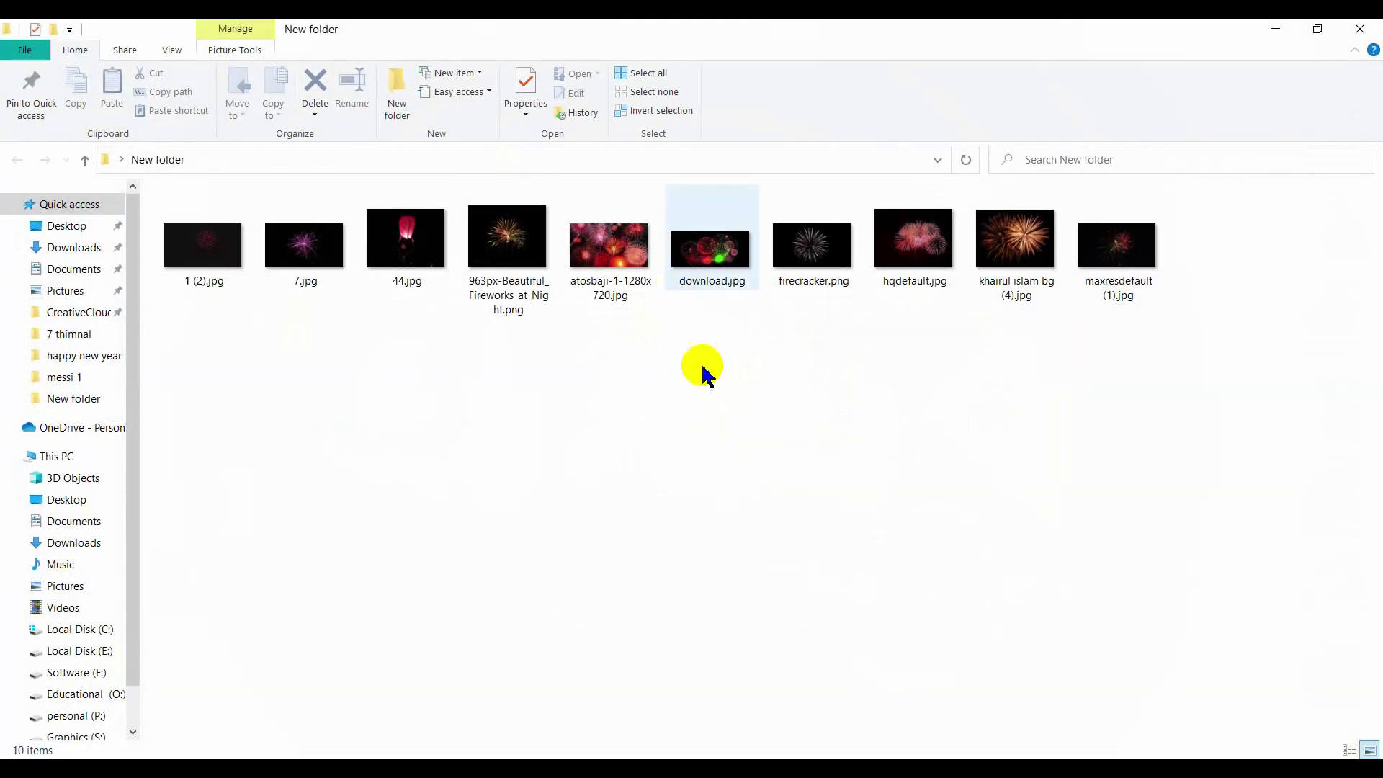
pyautogui.moveTo(1016, 245); pyautogui.dragTo(803, 224)
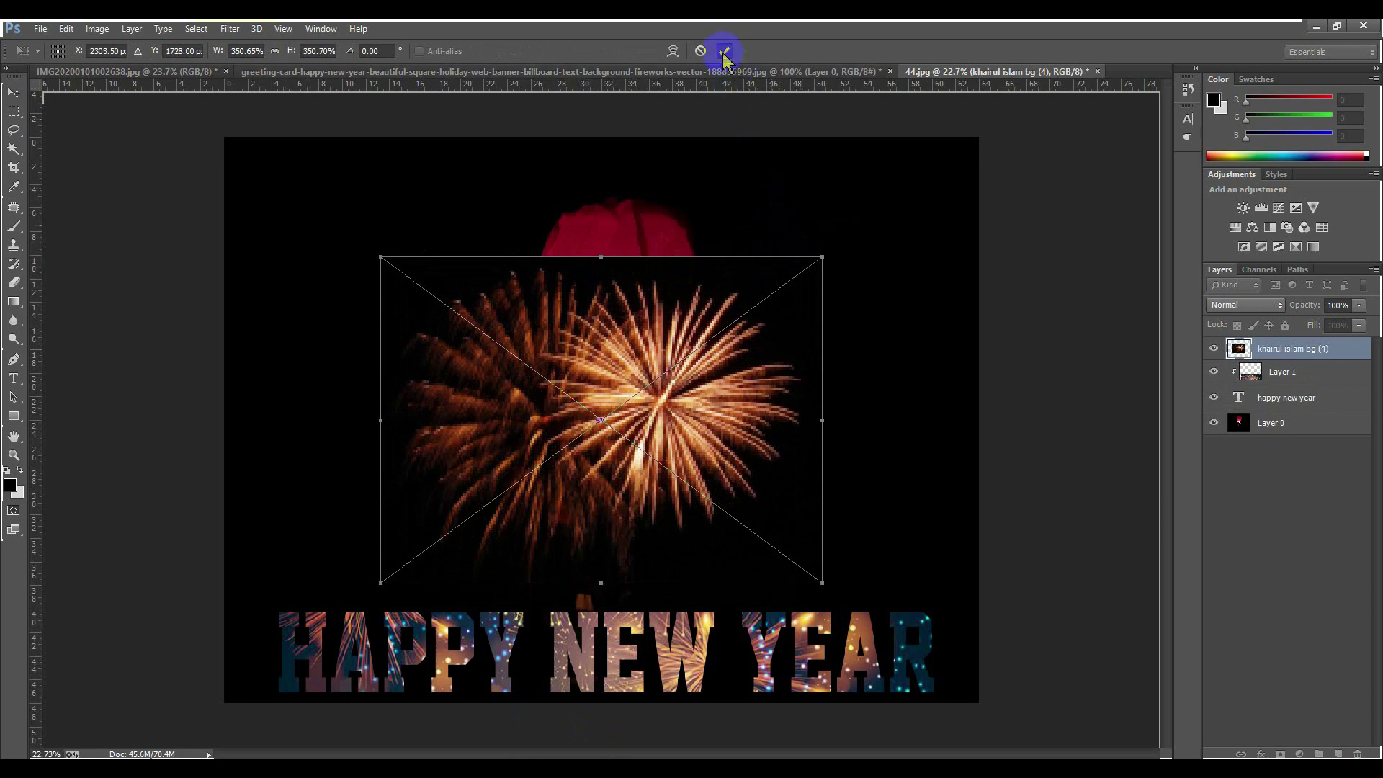
pyautogui.click(724, 52)
# Shift the orange fireworks layer slightly up and set its blend mode to Screen
pyautogui.moveTo(673, 278); pyautogui.dragTo(627, 229)
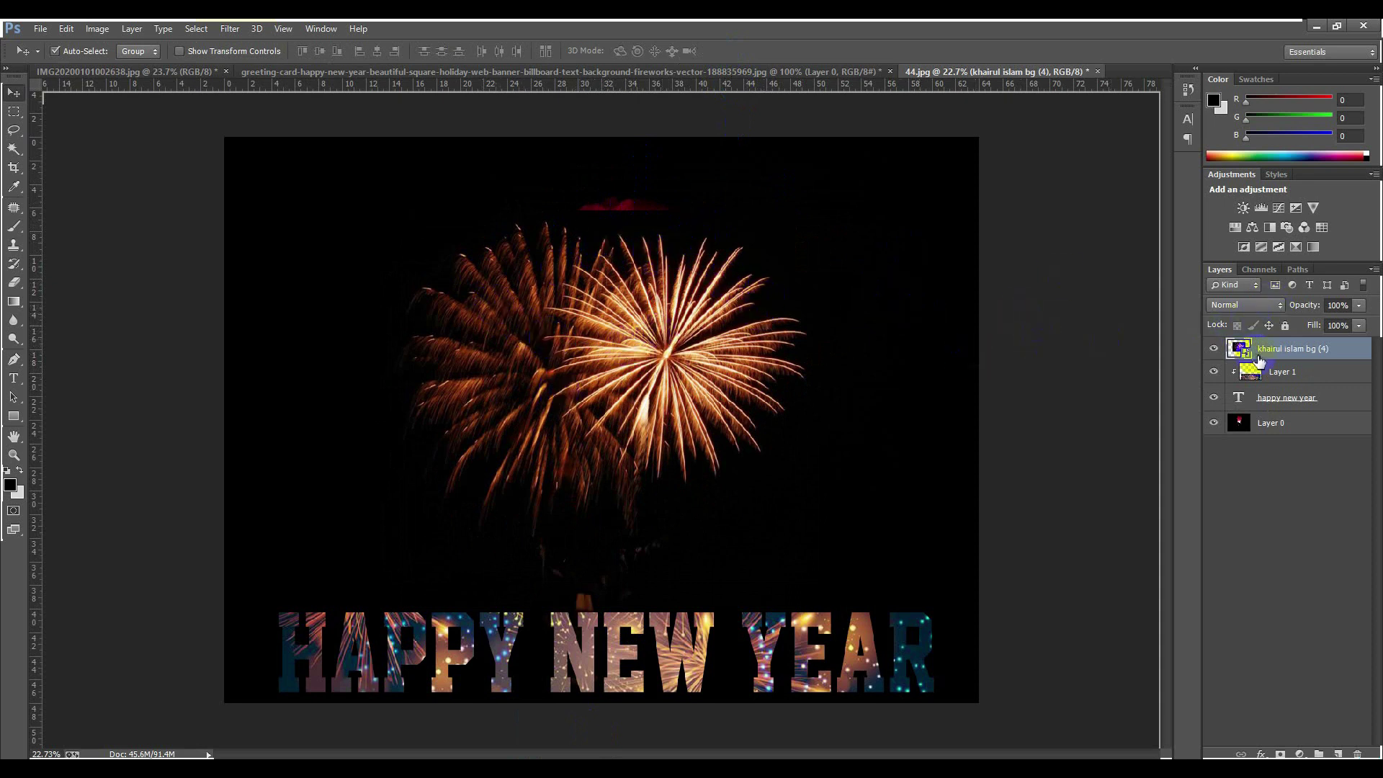
pyautogui.click(1251, 305)
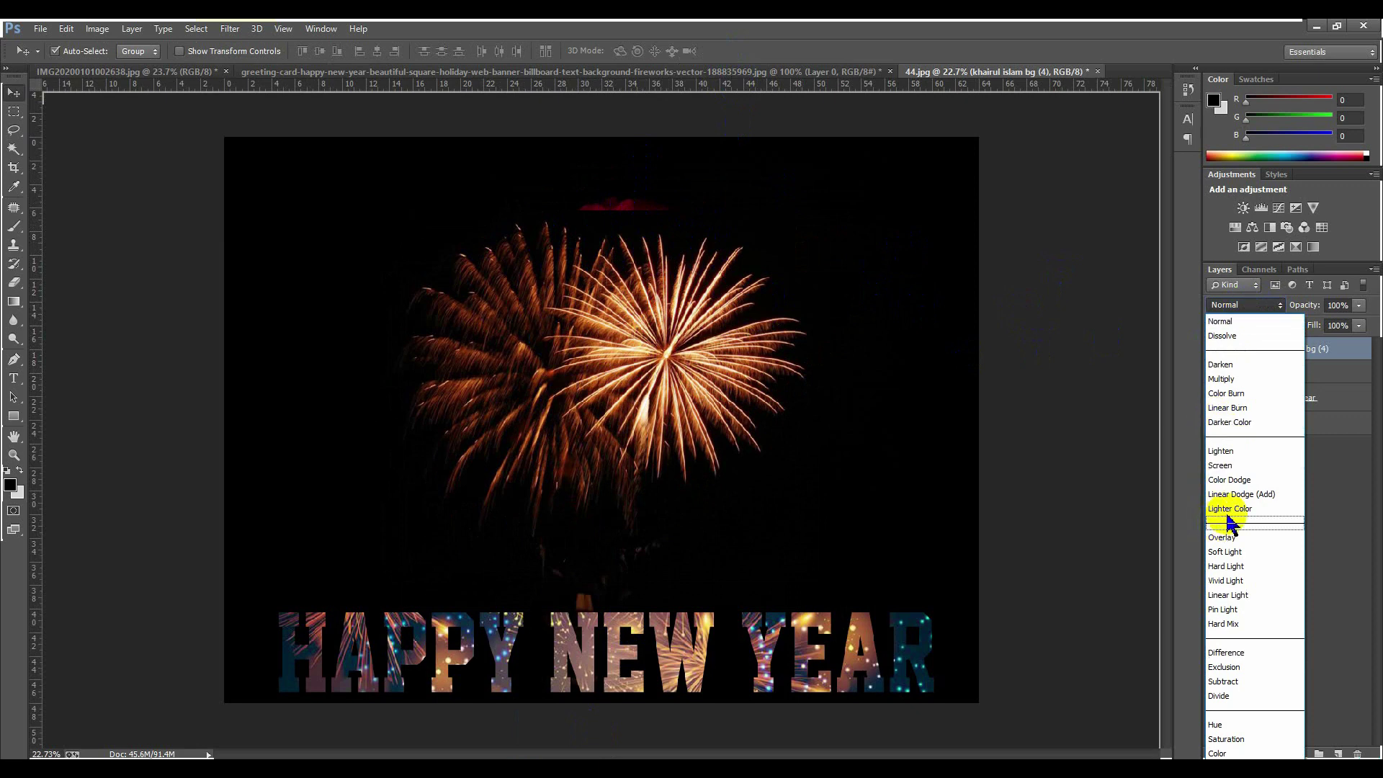
pyautogui.click(1219, 460)
# Scale the orange fireworks layer down to about 185.6% and position it over the word YEAR
pyautogui.moveTo(662, 332); pyautogui.dragTo(827, 463)
pyautogui.hotkey('ctrl', 't')
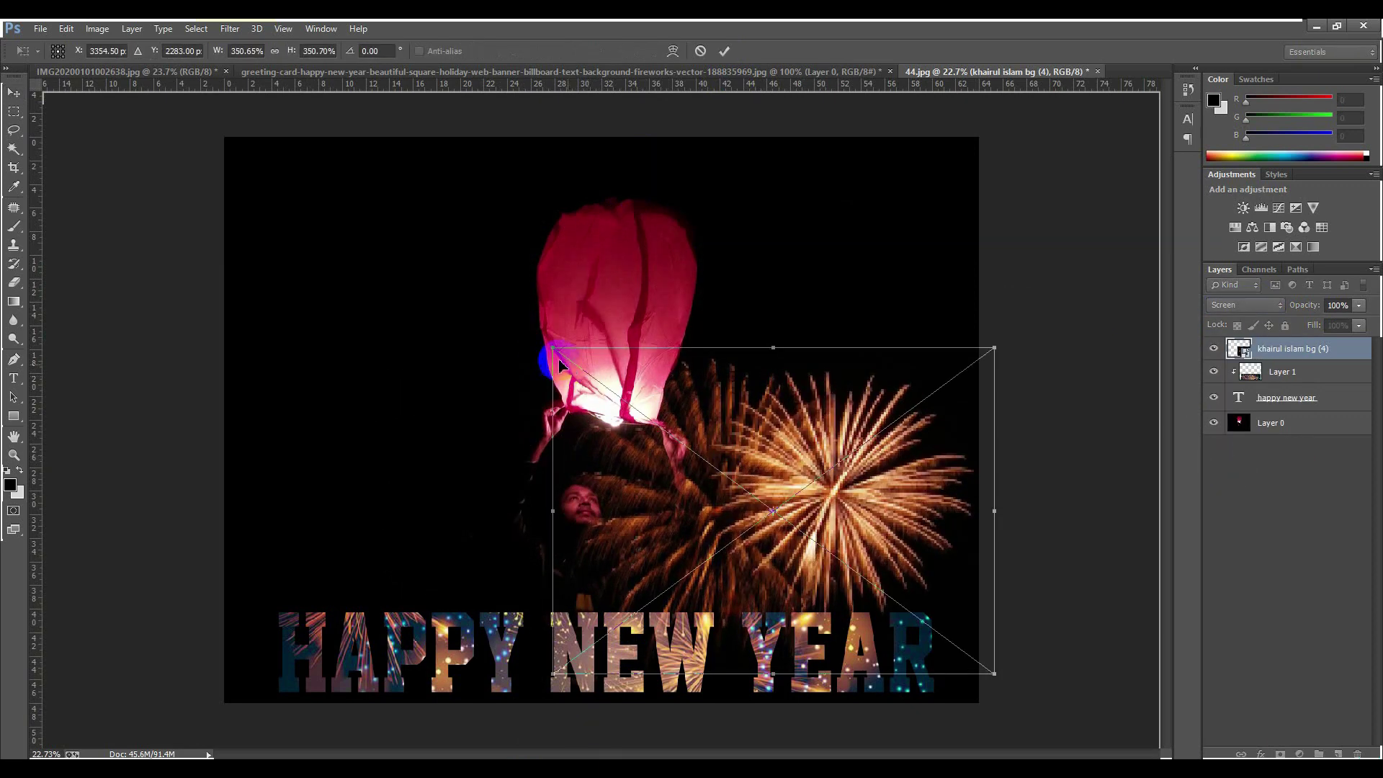
pyautogui.moveTo(547, 348); pyautogui.dragTo(639, 435)
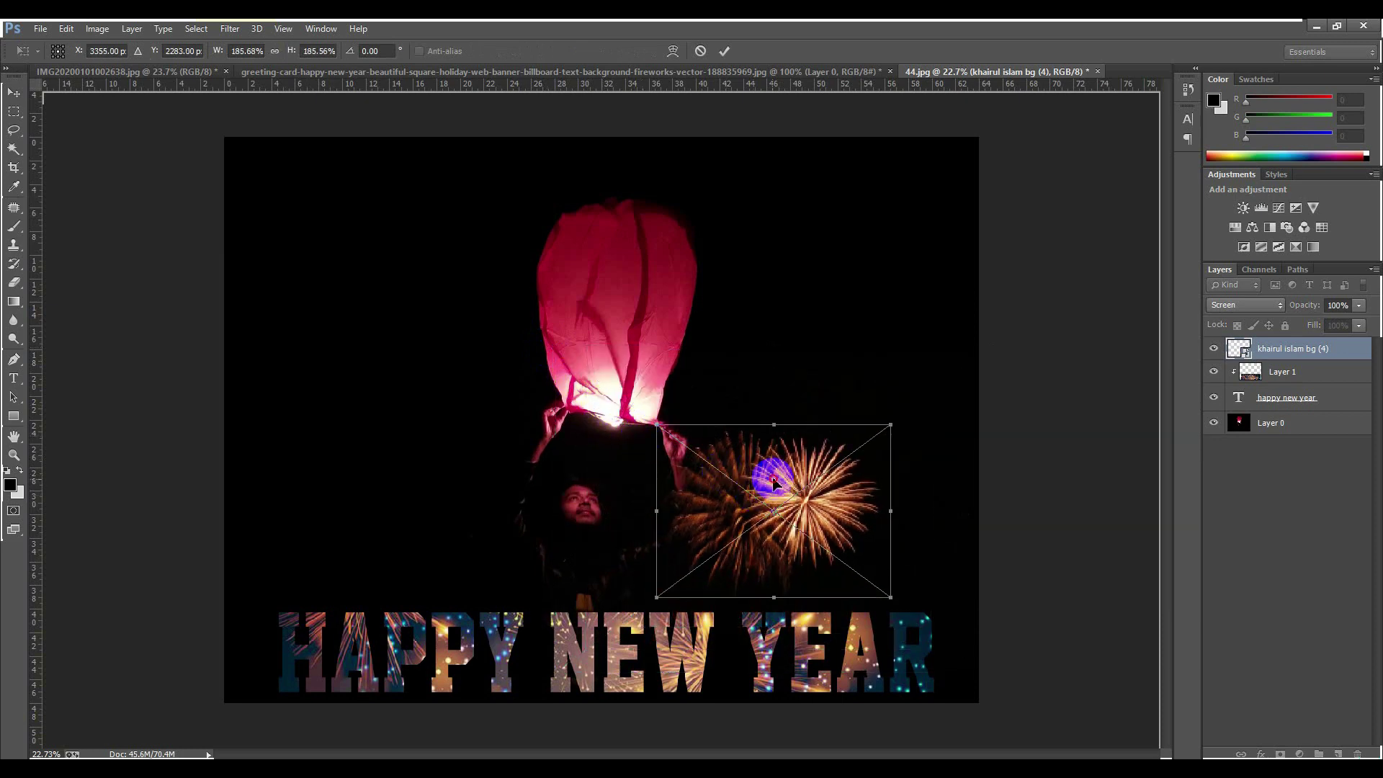
pyautogui.moveTo(766, 473); pyautogui.dragTo(837, 576)
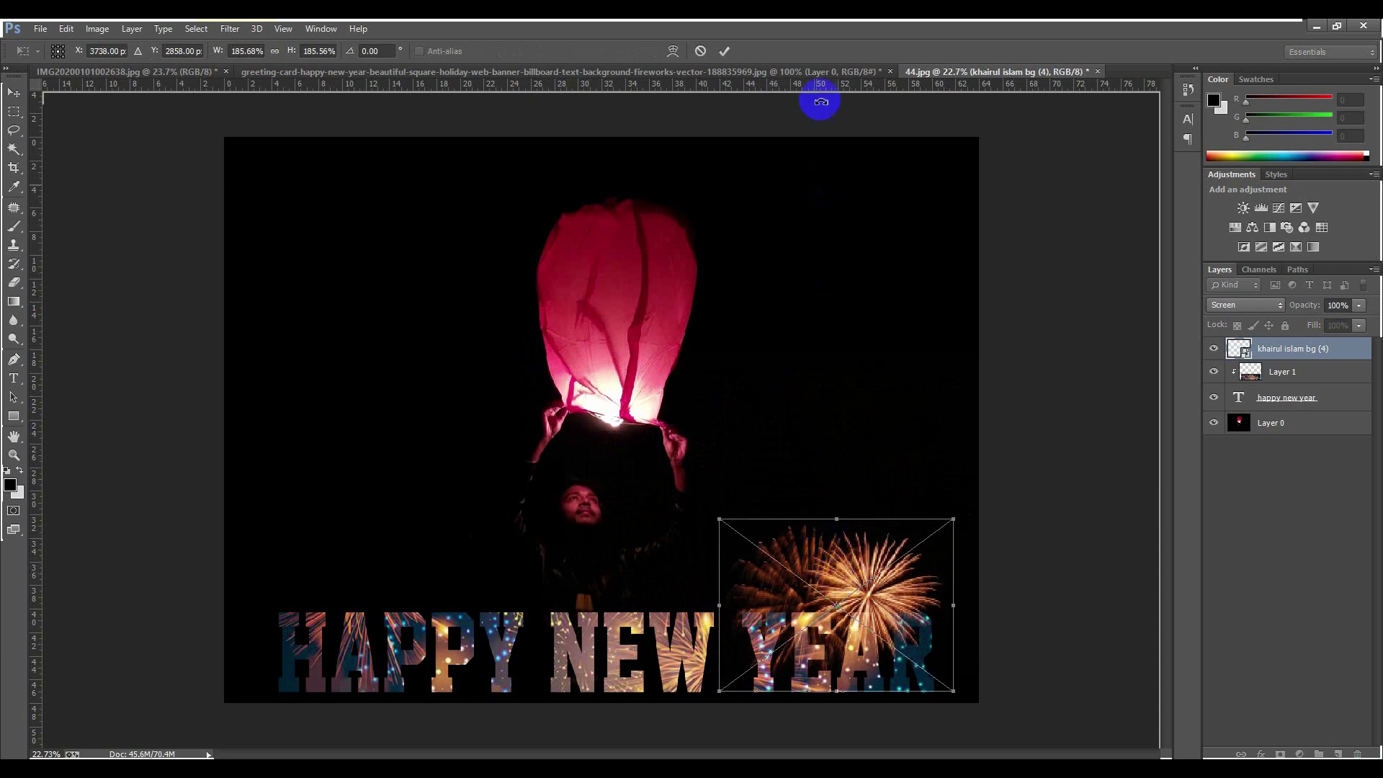
pyautogui.click(724, 52)
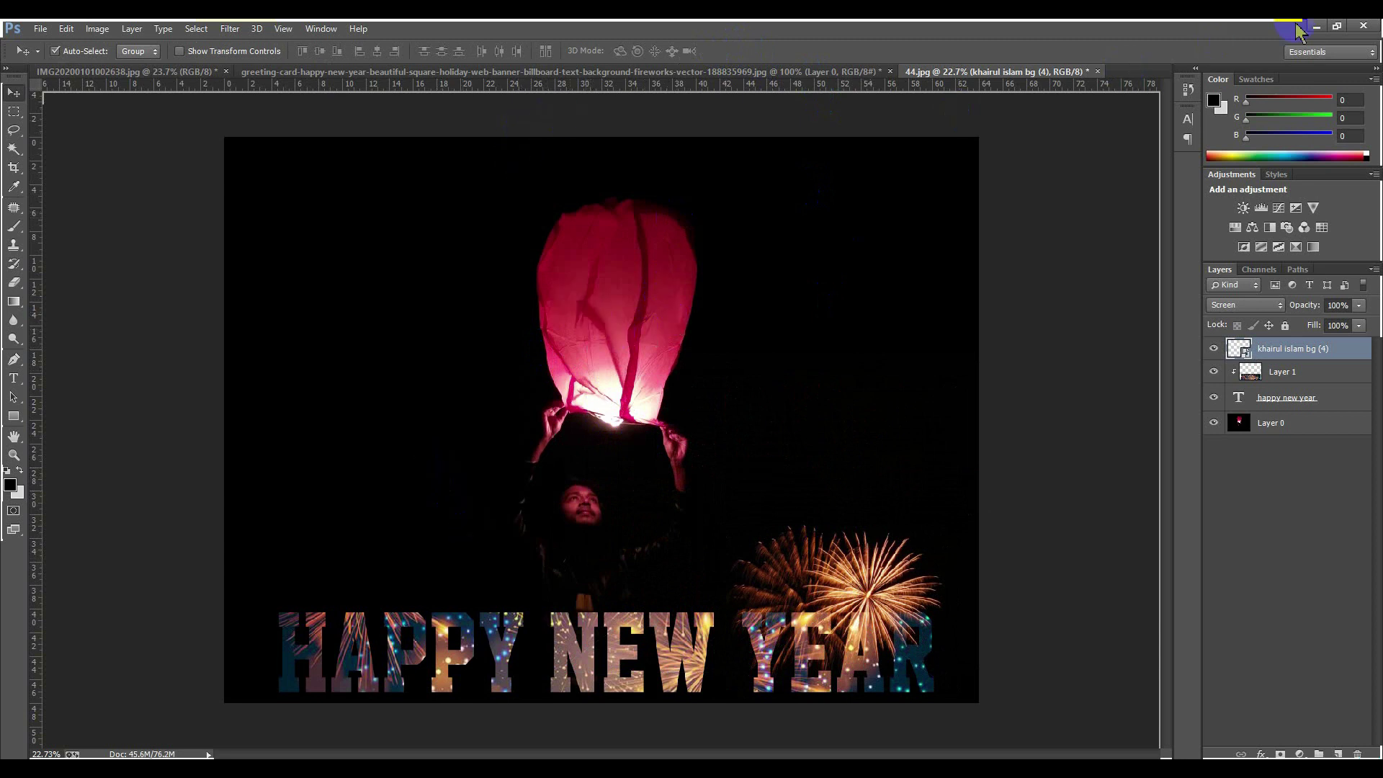
# Place 963px-Beautiful_Fireworks_at_Night.png from the New folder into 44.jpg and scale it to about 168.5%
pyautogui.click(1318, 27)
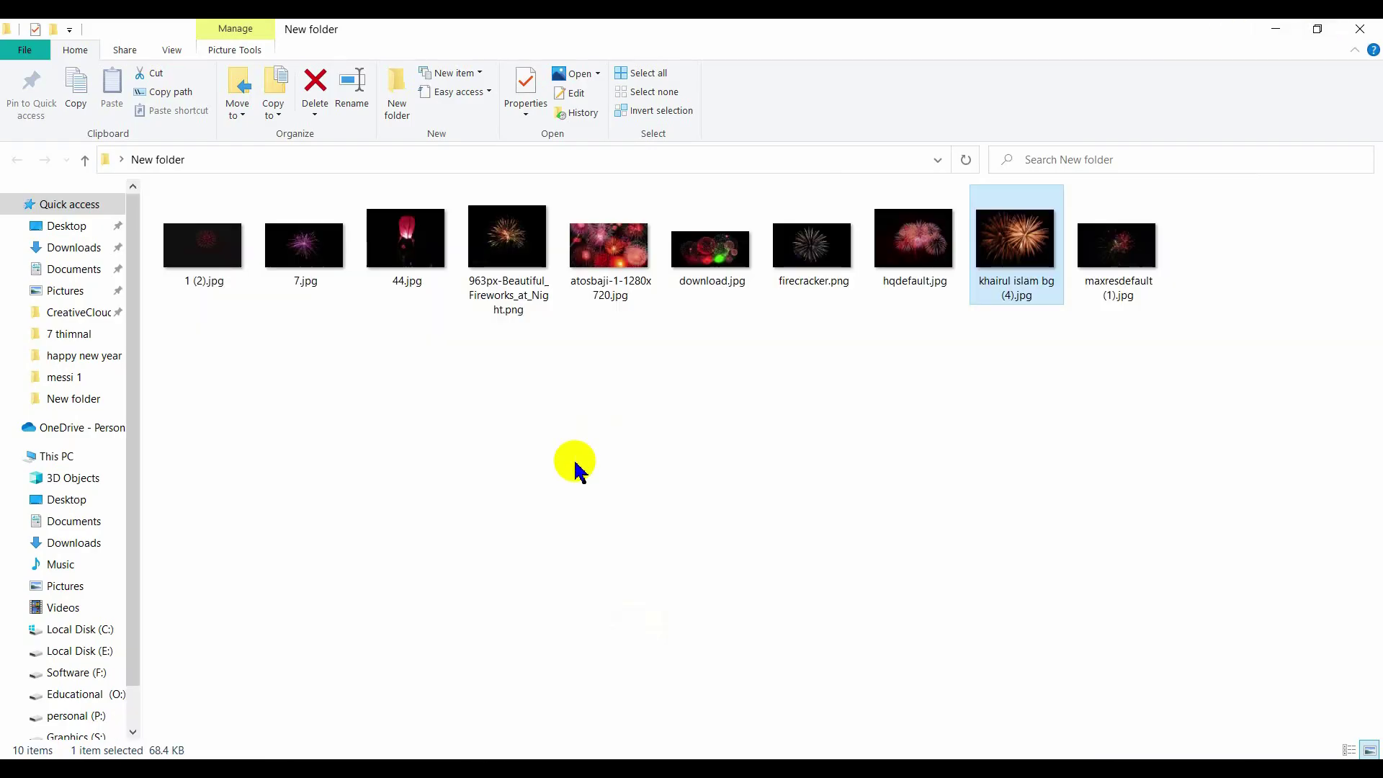
pyautogui.moveTo(508, 243); pyautogui.dragTo(447, 461)
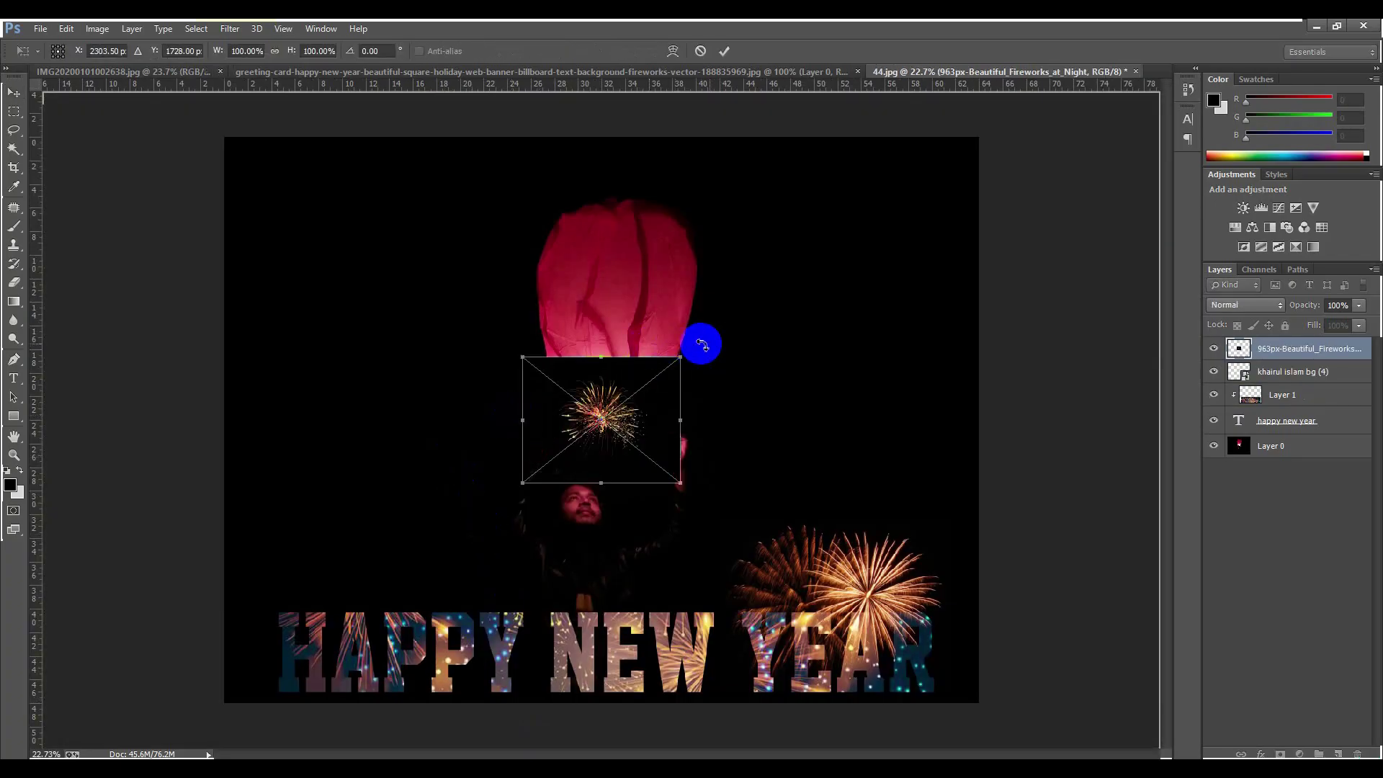
pyautogui.moveTo(687, 354); pyautogui.dragTo(729, 292)
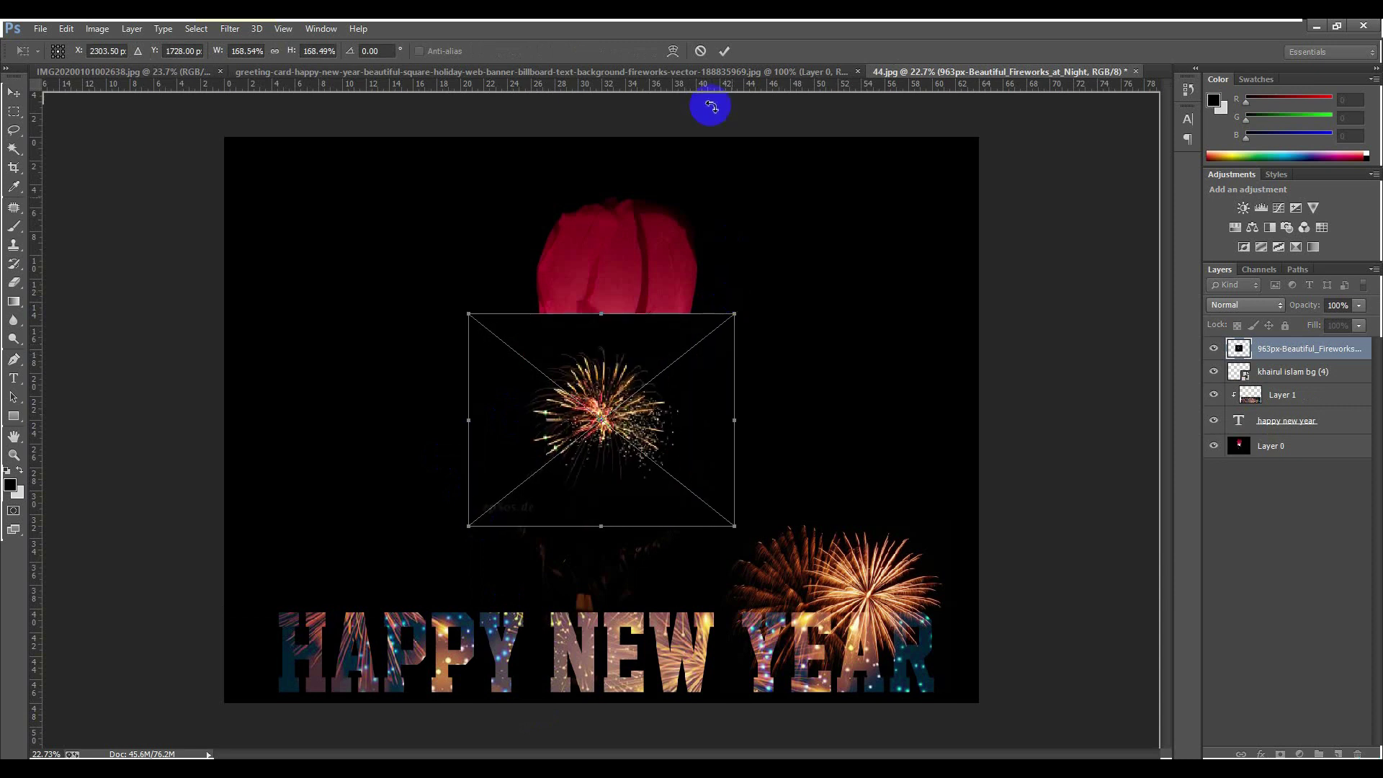
pyautogui.click(726, 51)
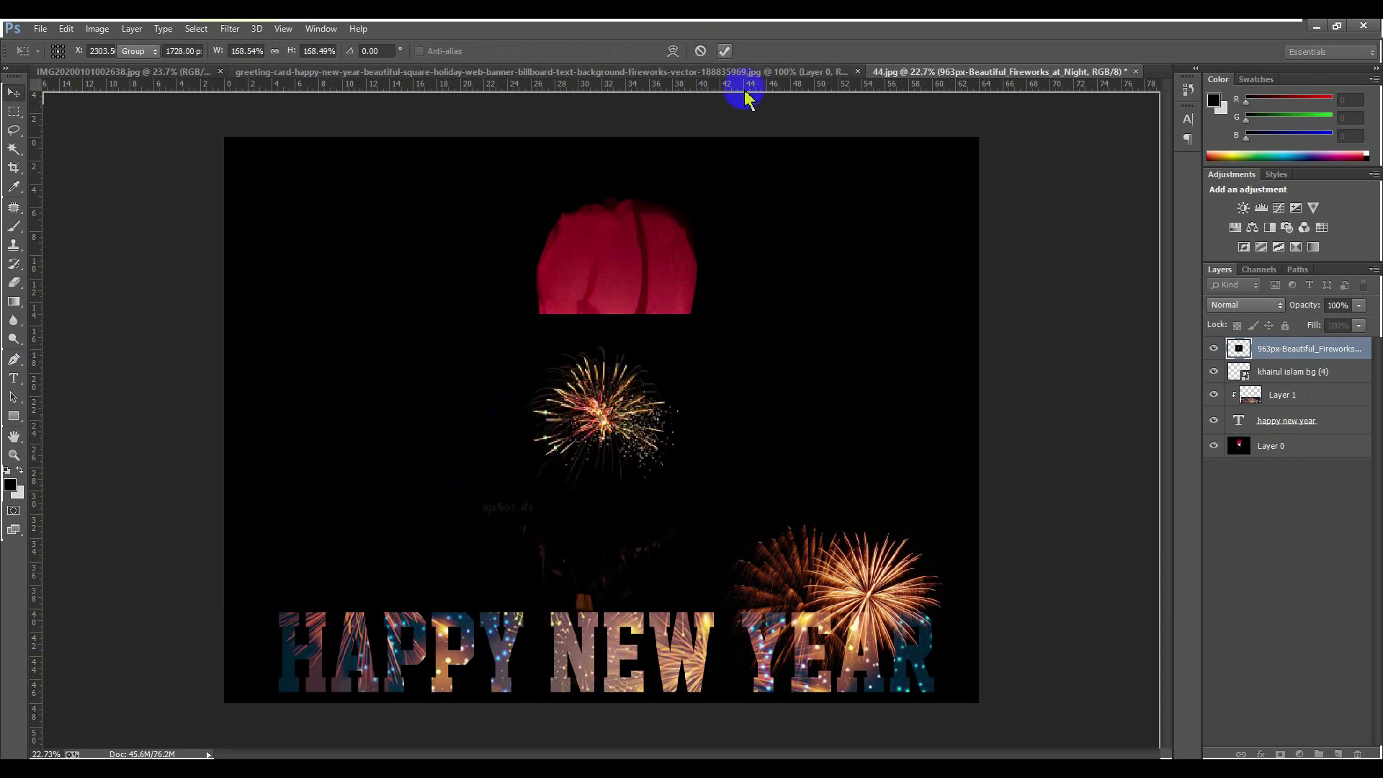
# Set the 963px-Beautiful_Fireworks_at_Night layer's blend mode to Screen and move its burst over the first letters of HAPPY
pyautogui.click(1252, 305)
pyautogui.click(1231, 468)
pyautogui.moveTo(507, 470); pyautogui.dragTo(359, 611)
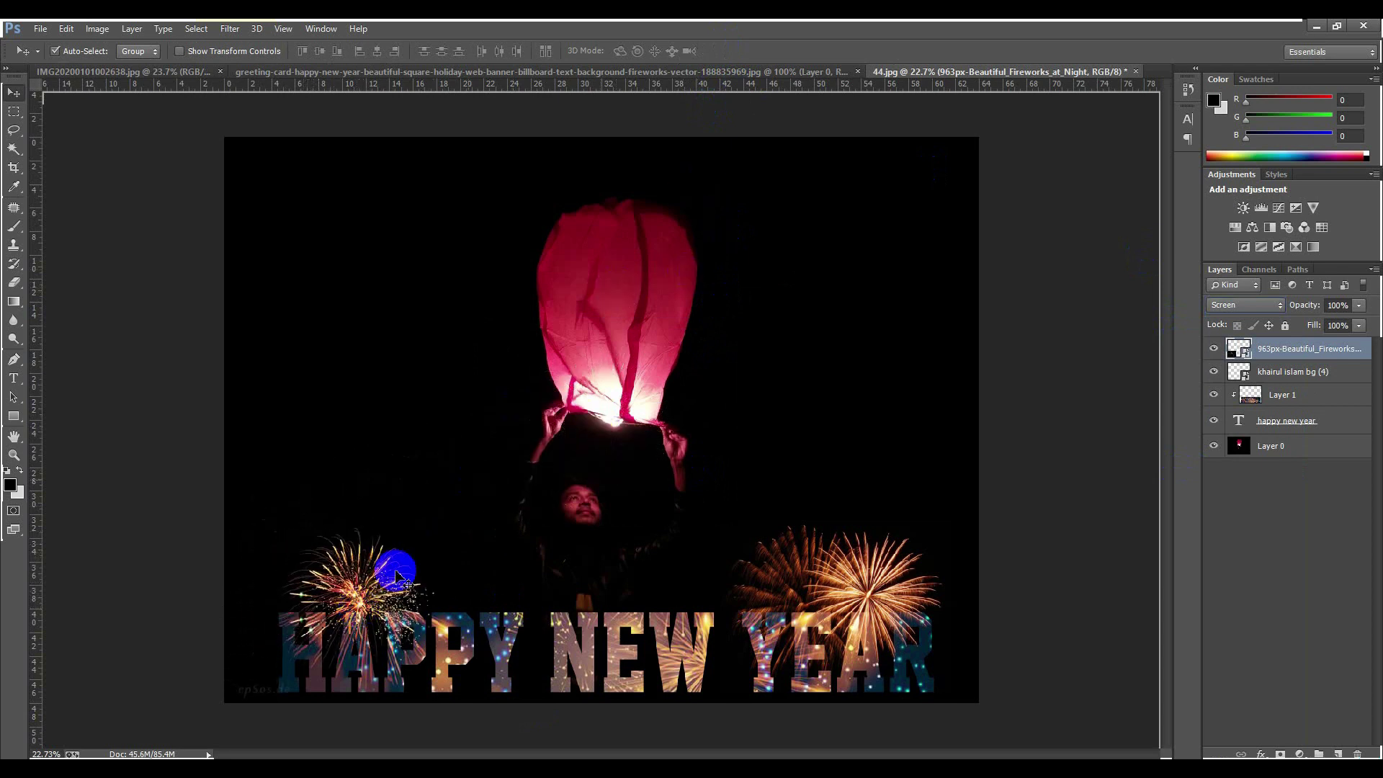
# Rasterize the 963px-Beautiful_Fireworks_at_Night layer and erase the epSos.de watermark beside the H of HAPPY with the Eraser
pyautogui.hotkey('ctrl', '+')
pyautogui.scroll(4, 235, 709)
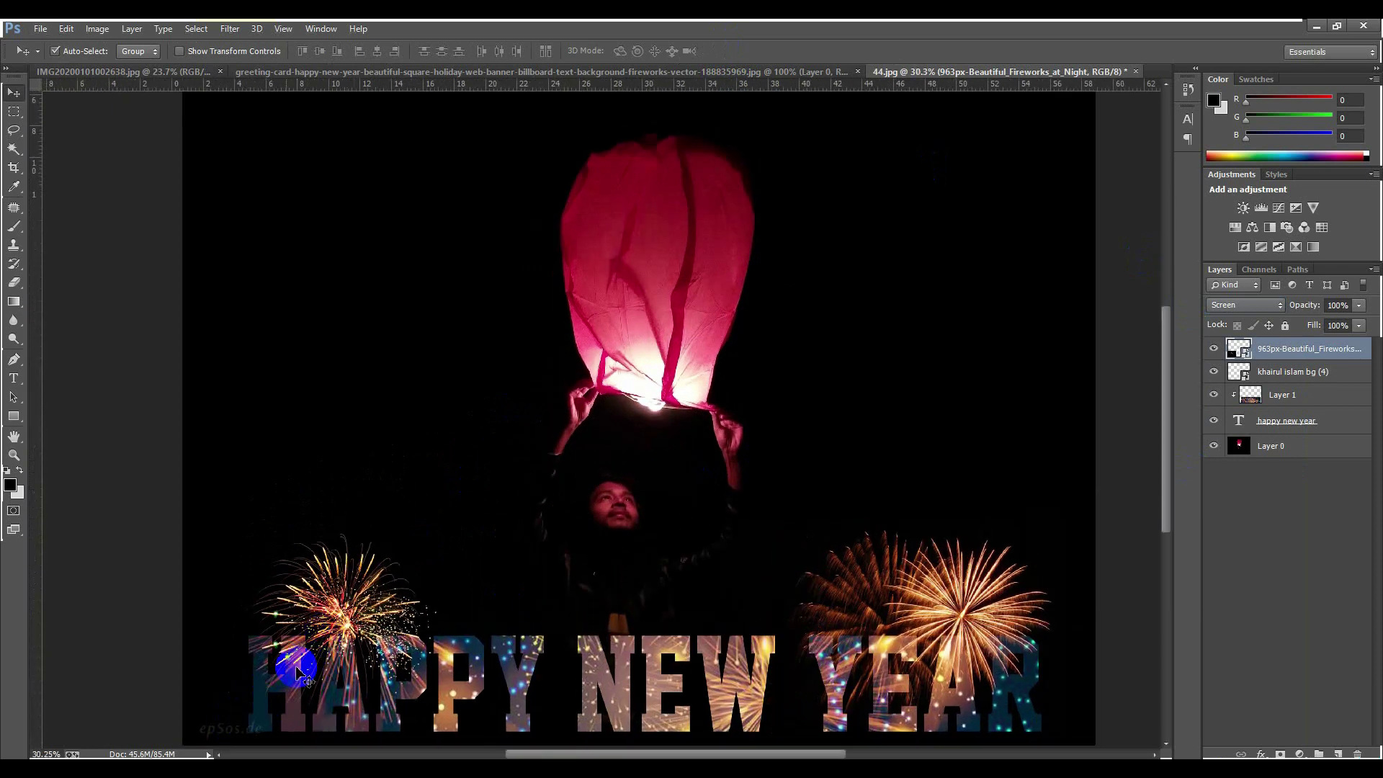
pyautogui.scroll(5, 158, 693)
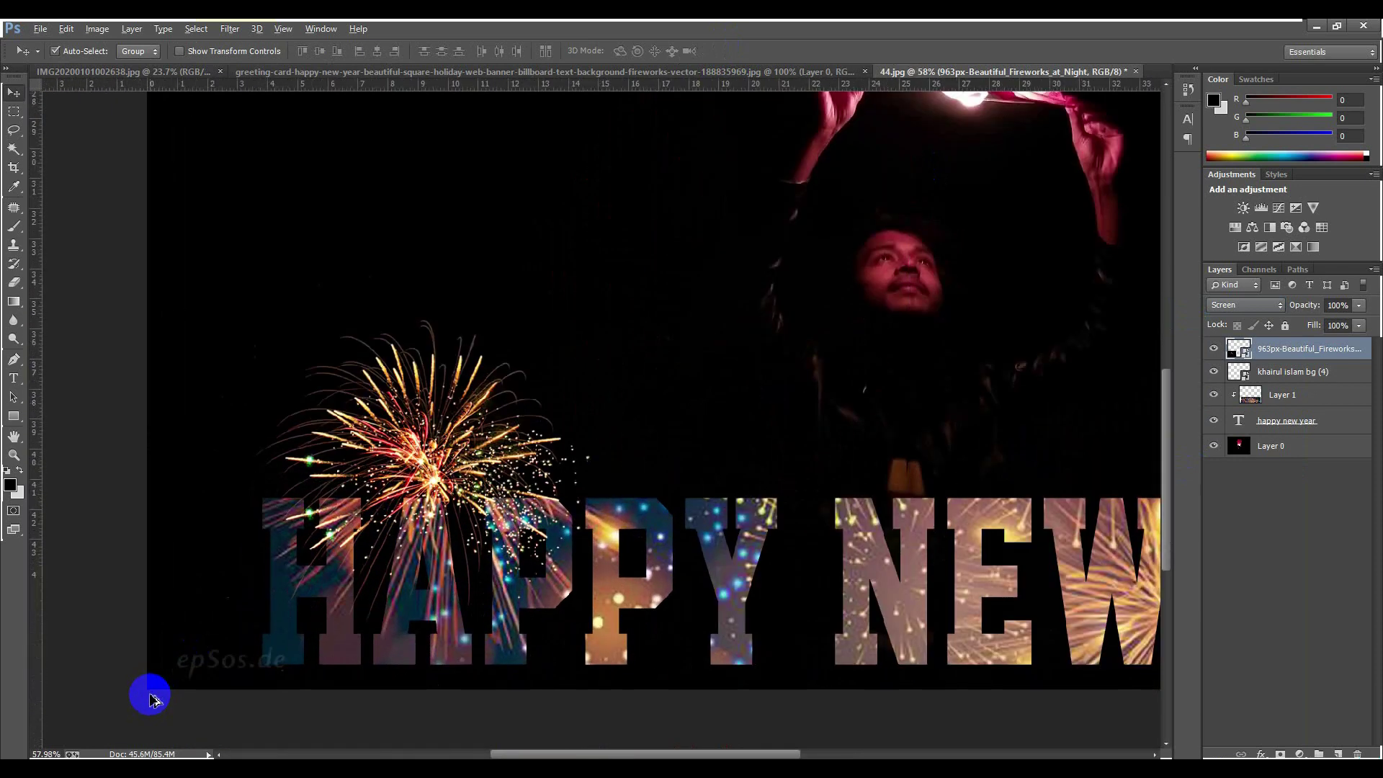
pyautogui.click(14, 285)
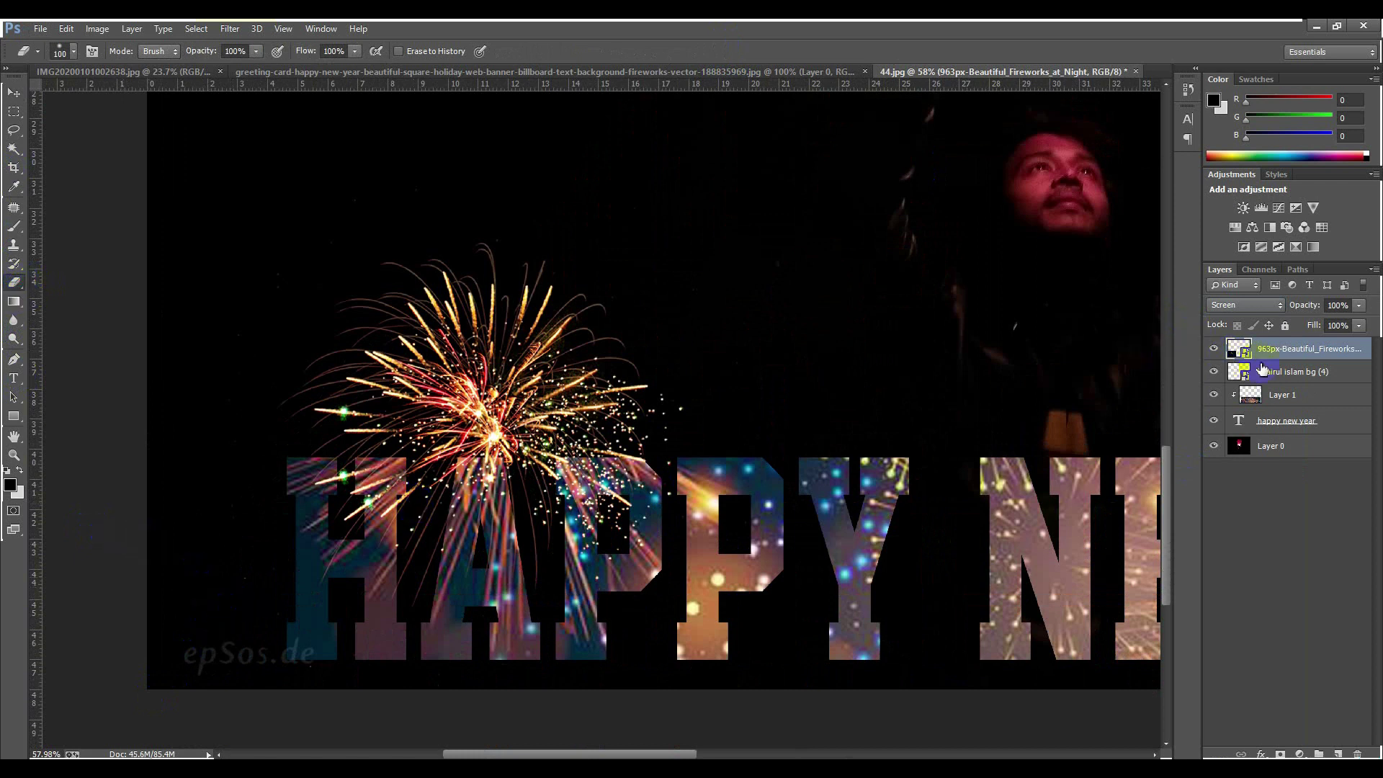
pyautogui.click(194, 392)
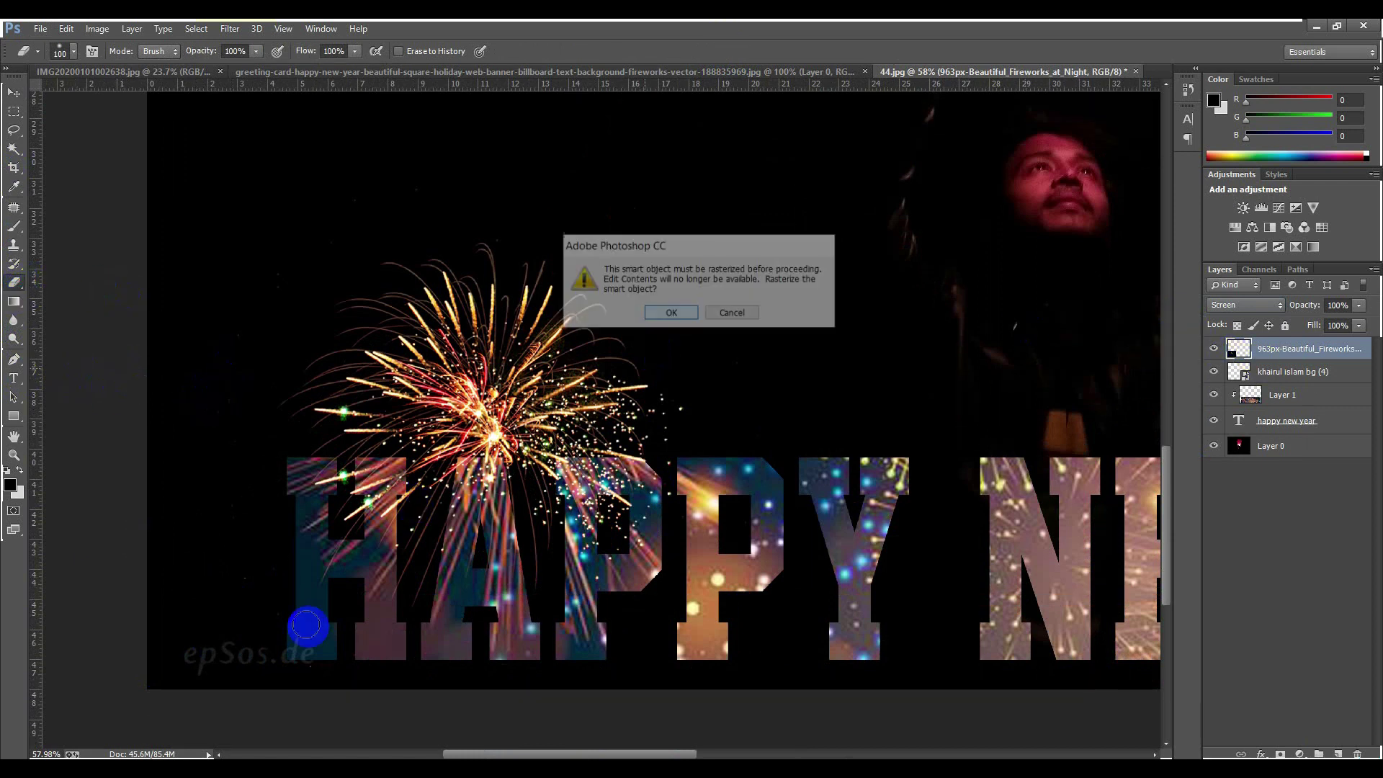
pyautogui.press('Return')
pyautogui.moveTo(306, 624)
pyautogui.mouseDown()
pyautogui.moveTo(188, 654)
pyautogui.moveTo(299, 658)
pyautogui.moveTo(303, 645)
pyautogui.moveTo(266, 640)
pyautogui.mouseUp()
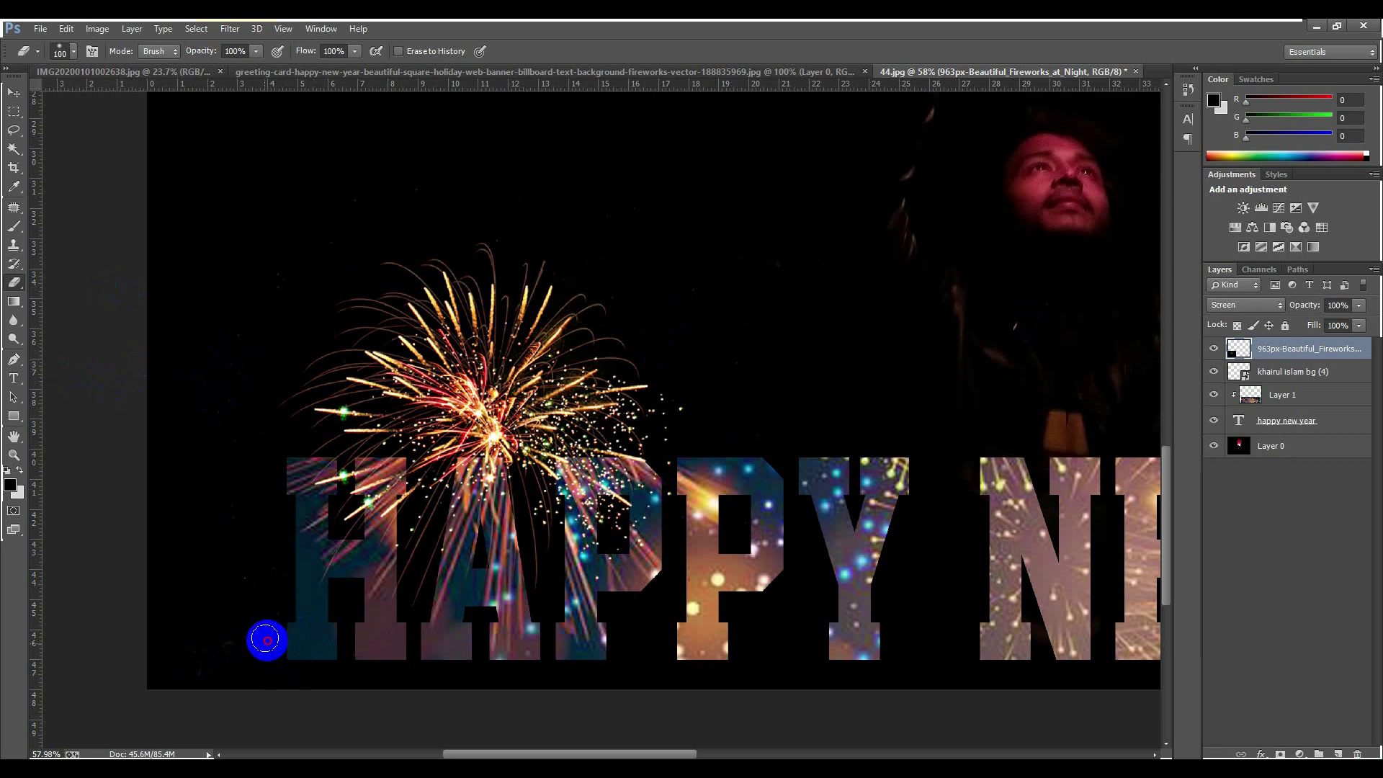
pyautogui.rightClick(16, 284)
pyautogui.click(53, 280)
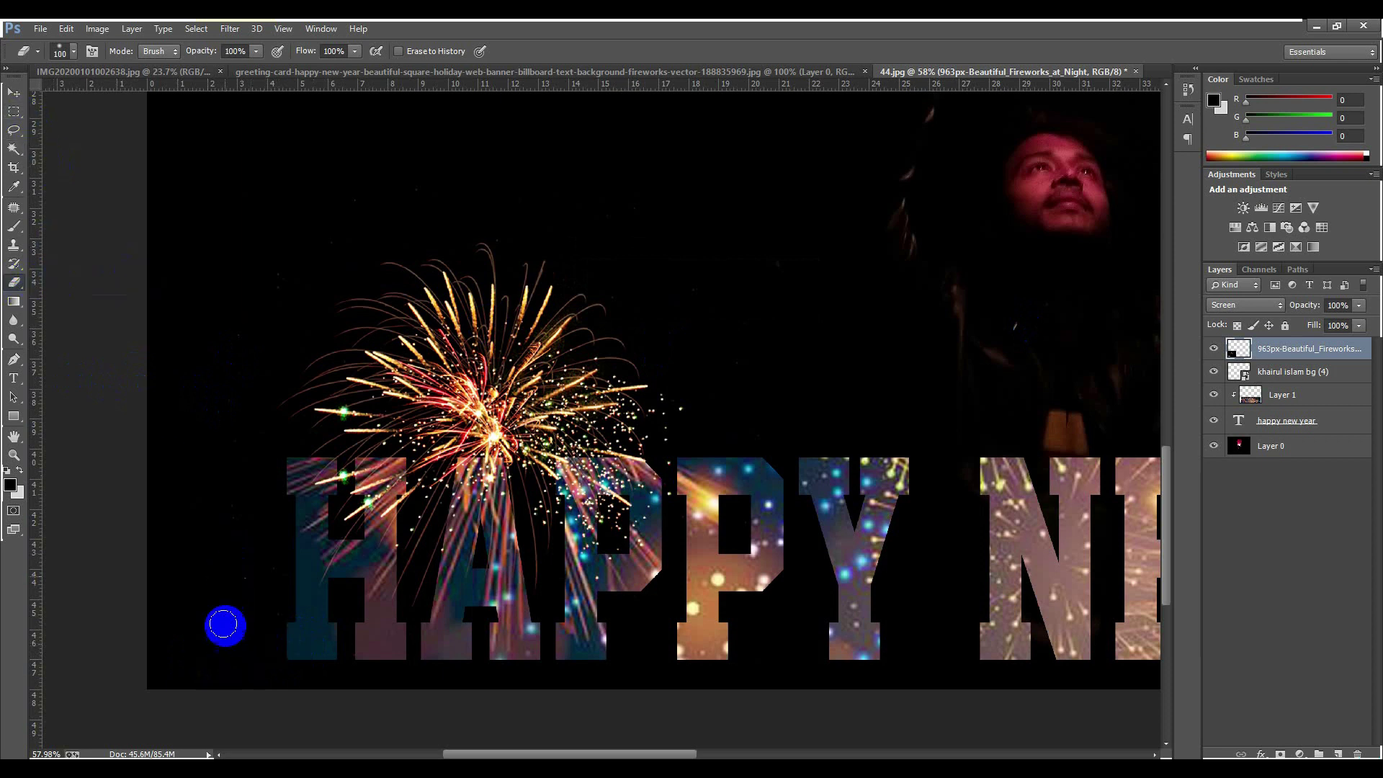
pyautogui.click(13, 101)
# Move the 963px-Beautiful_Fireworks_at_Night layer down about 0.9 in over the word HAPPY
pyautogui.scroll(-6, 433, 433)
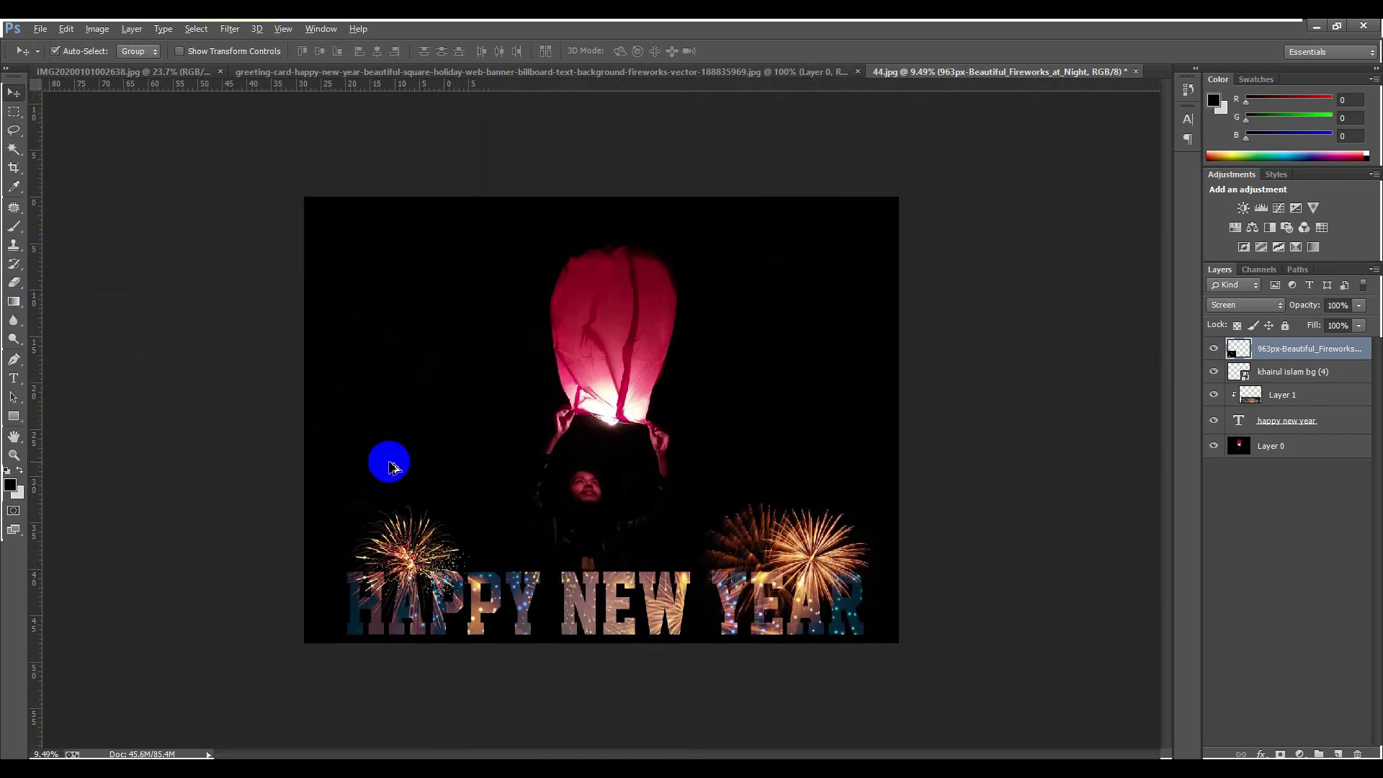
pyautogui.scroll(-2, 525, 562)
pyautogui.scroll(5, 525, 562)
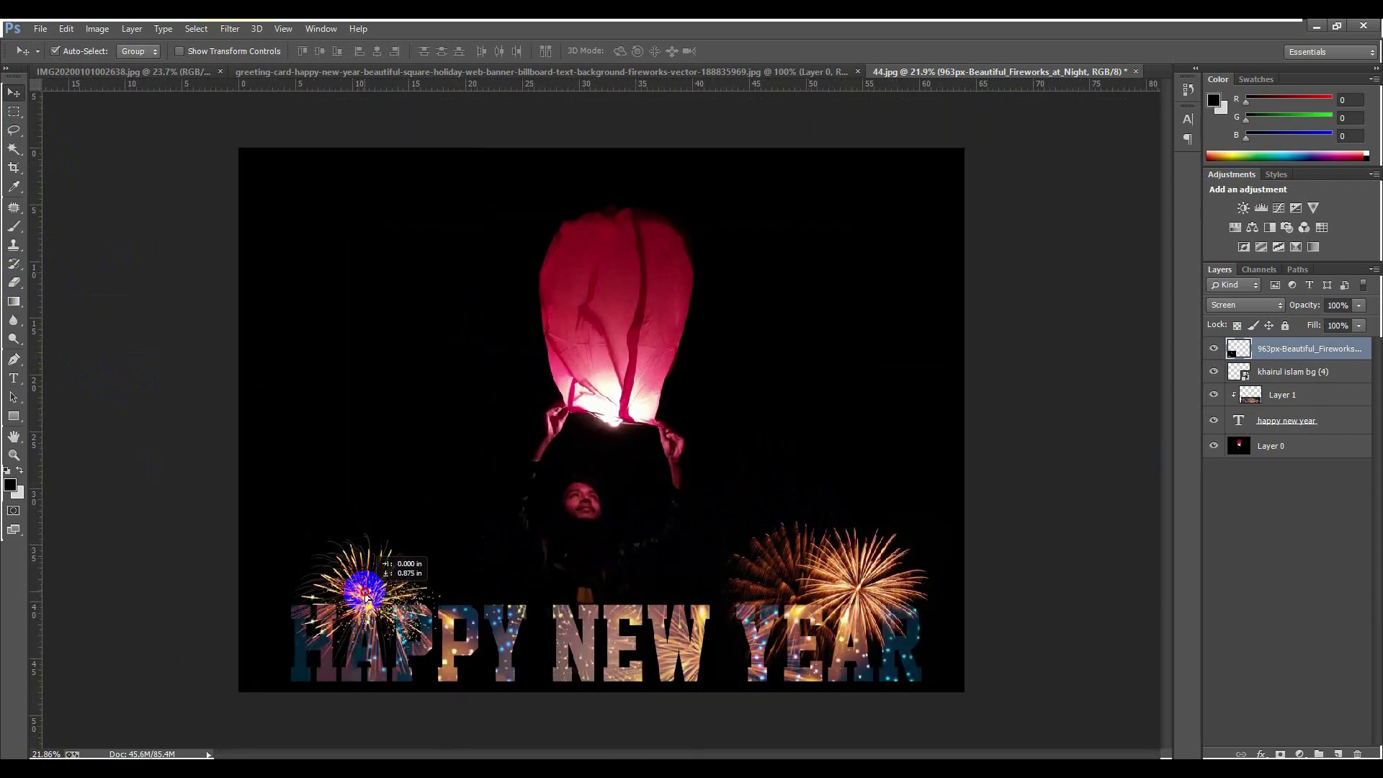
pyautogui.scroll(-2, 478, 401)
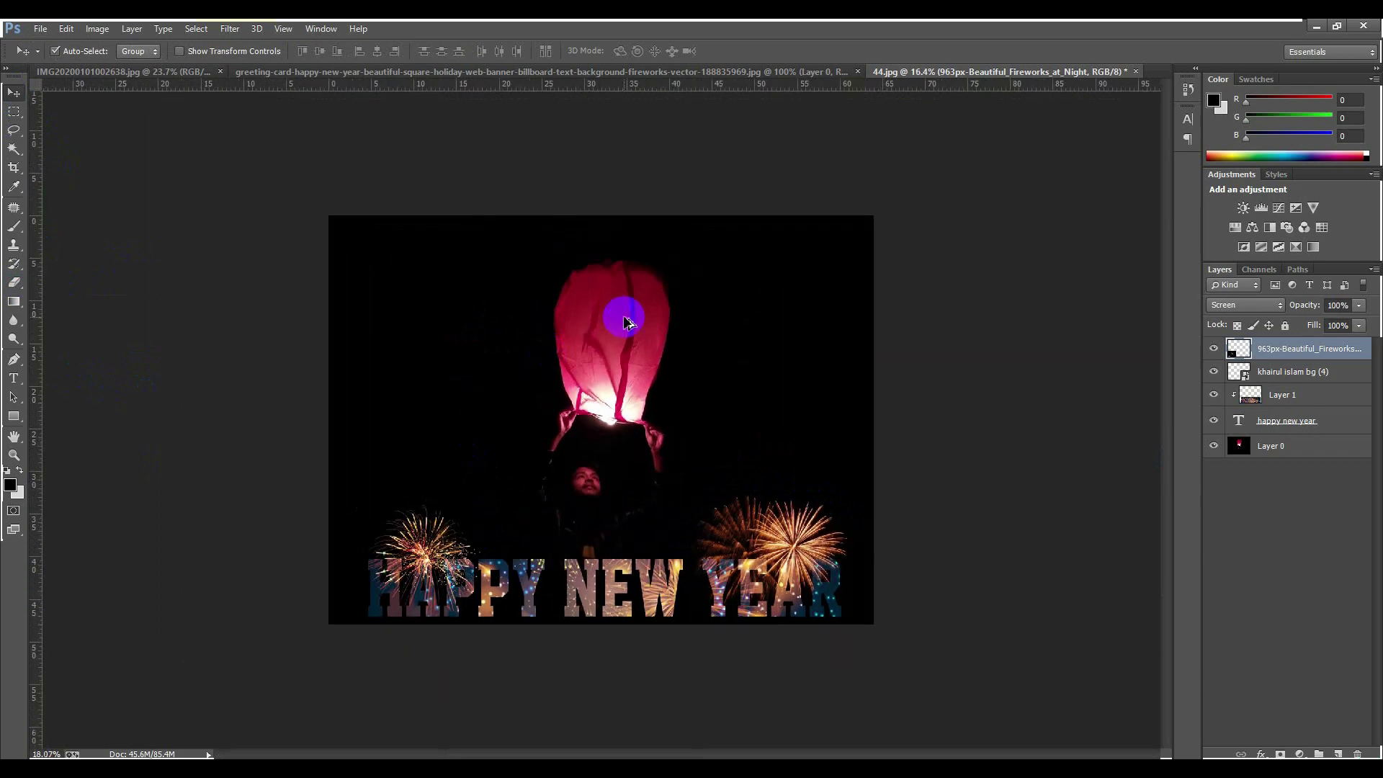
pyautogui.scroll(1, 618, 303)
pyautogui.scroll(1, 616, 277)
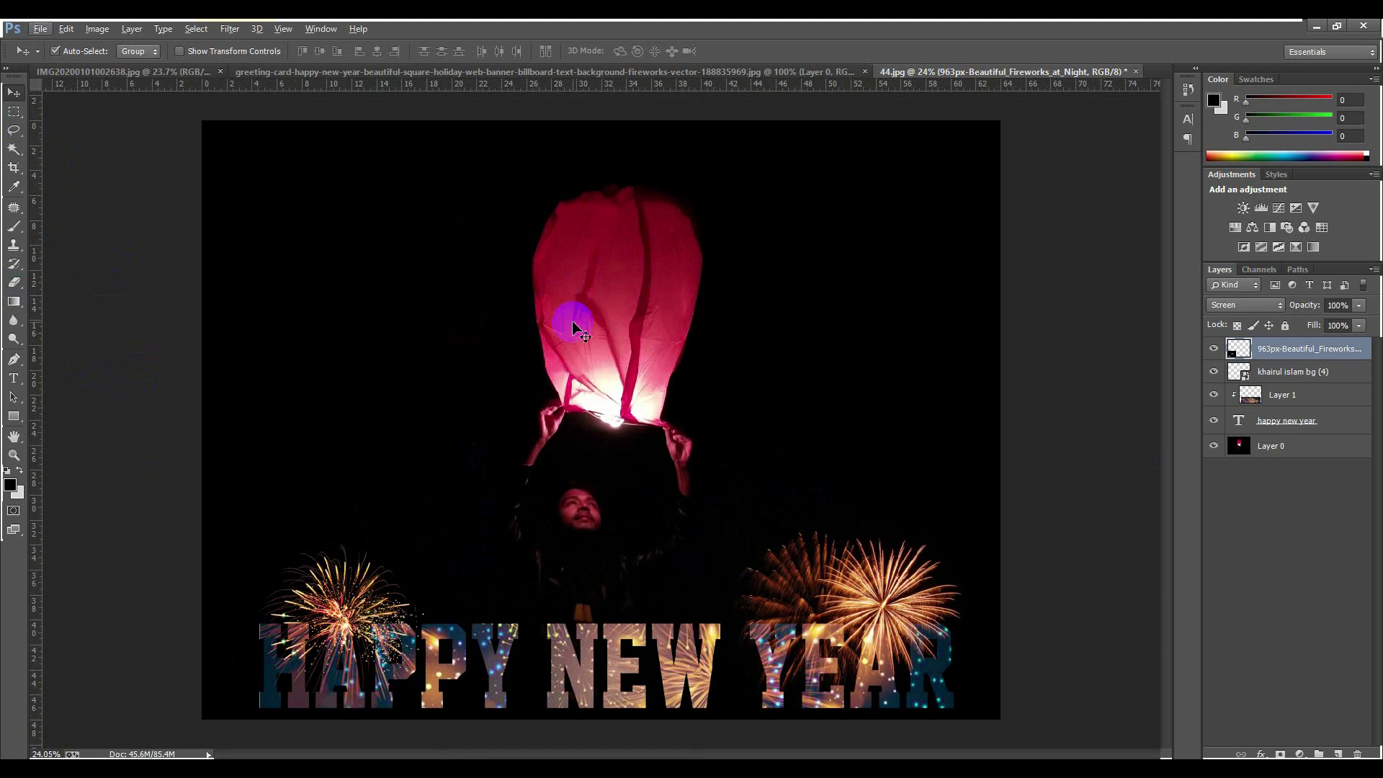
pyautogui.scroll(1, 547, 281)
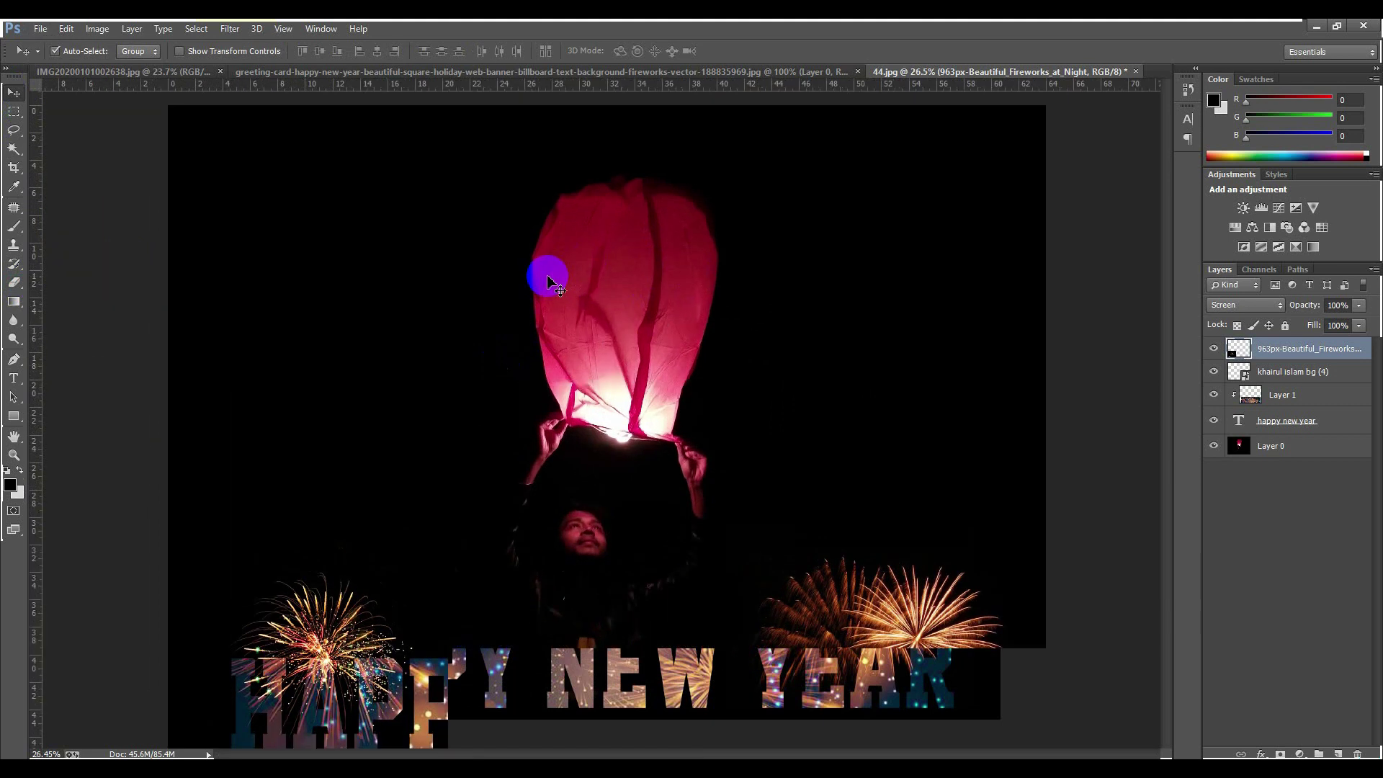
pyautogui.scroll(-1, 548, 281)
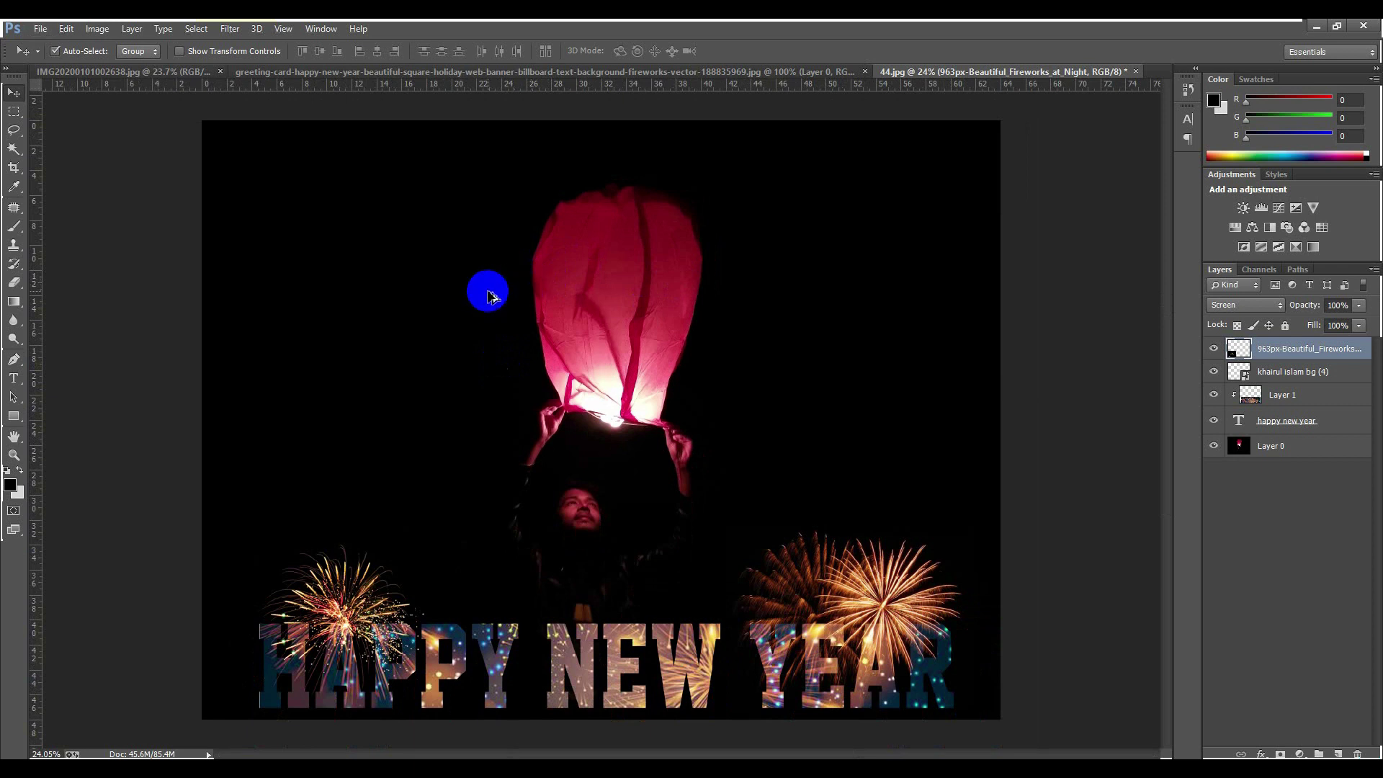
pyautogui.scroll(1, 489, 296)
pyautogui.scroll(-1, 489, 296)
pyautogui.click(633, 418)
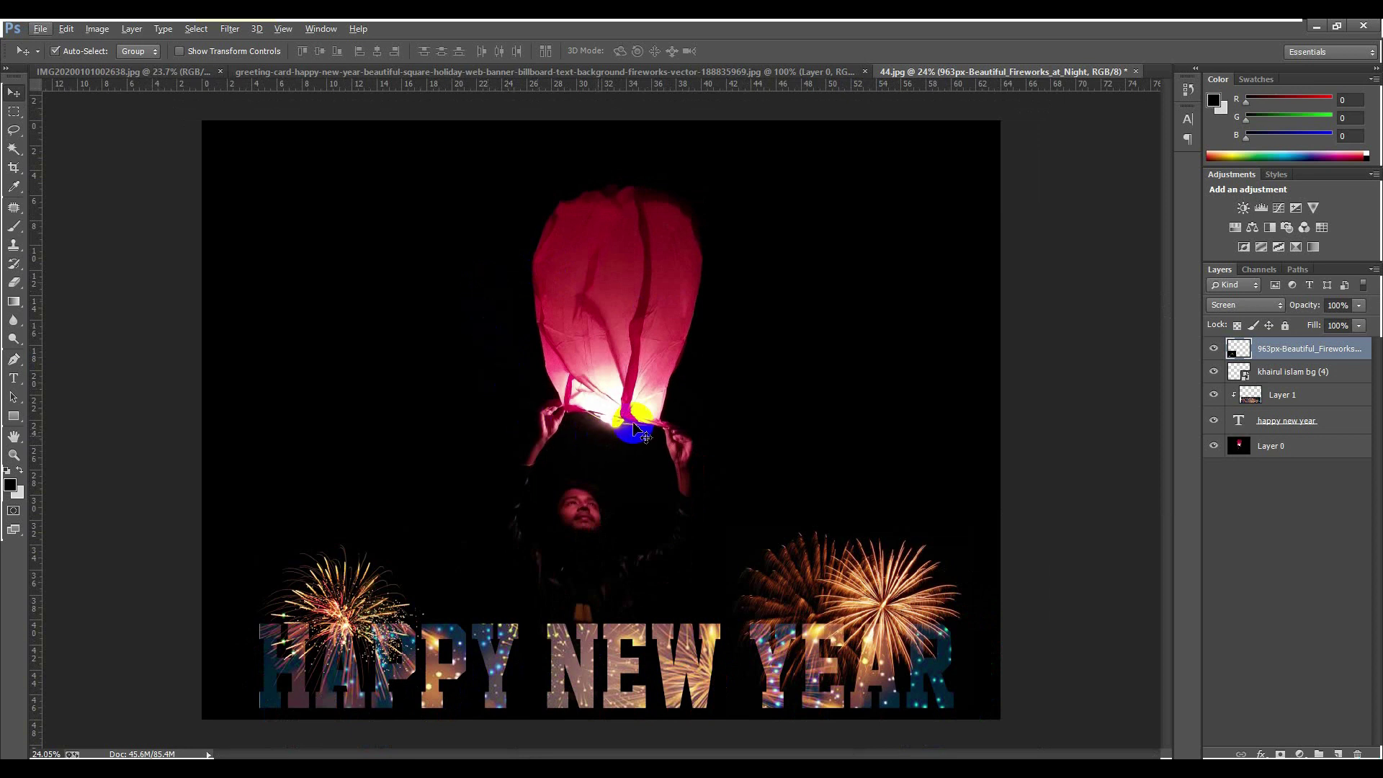